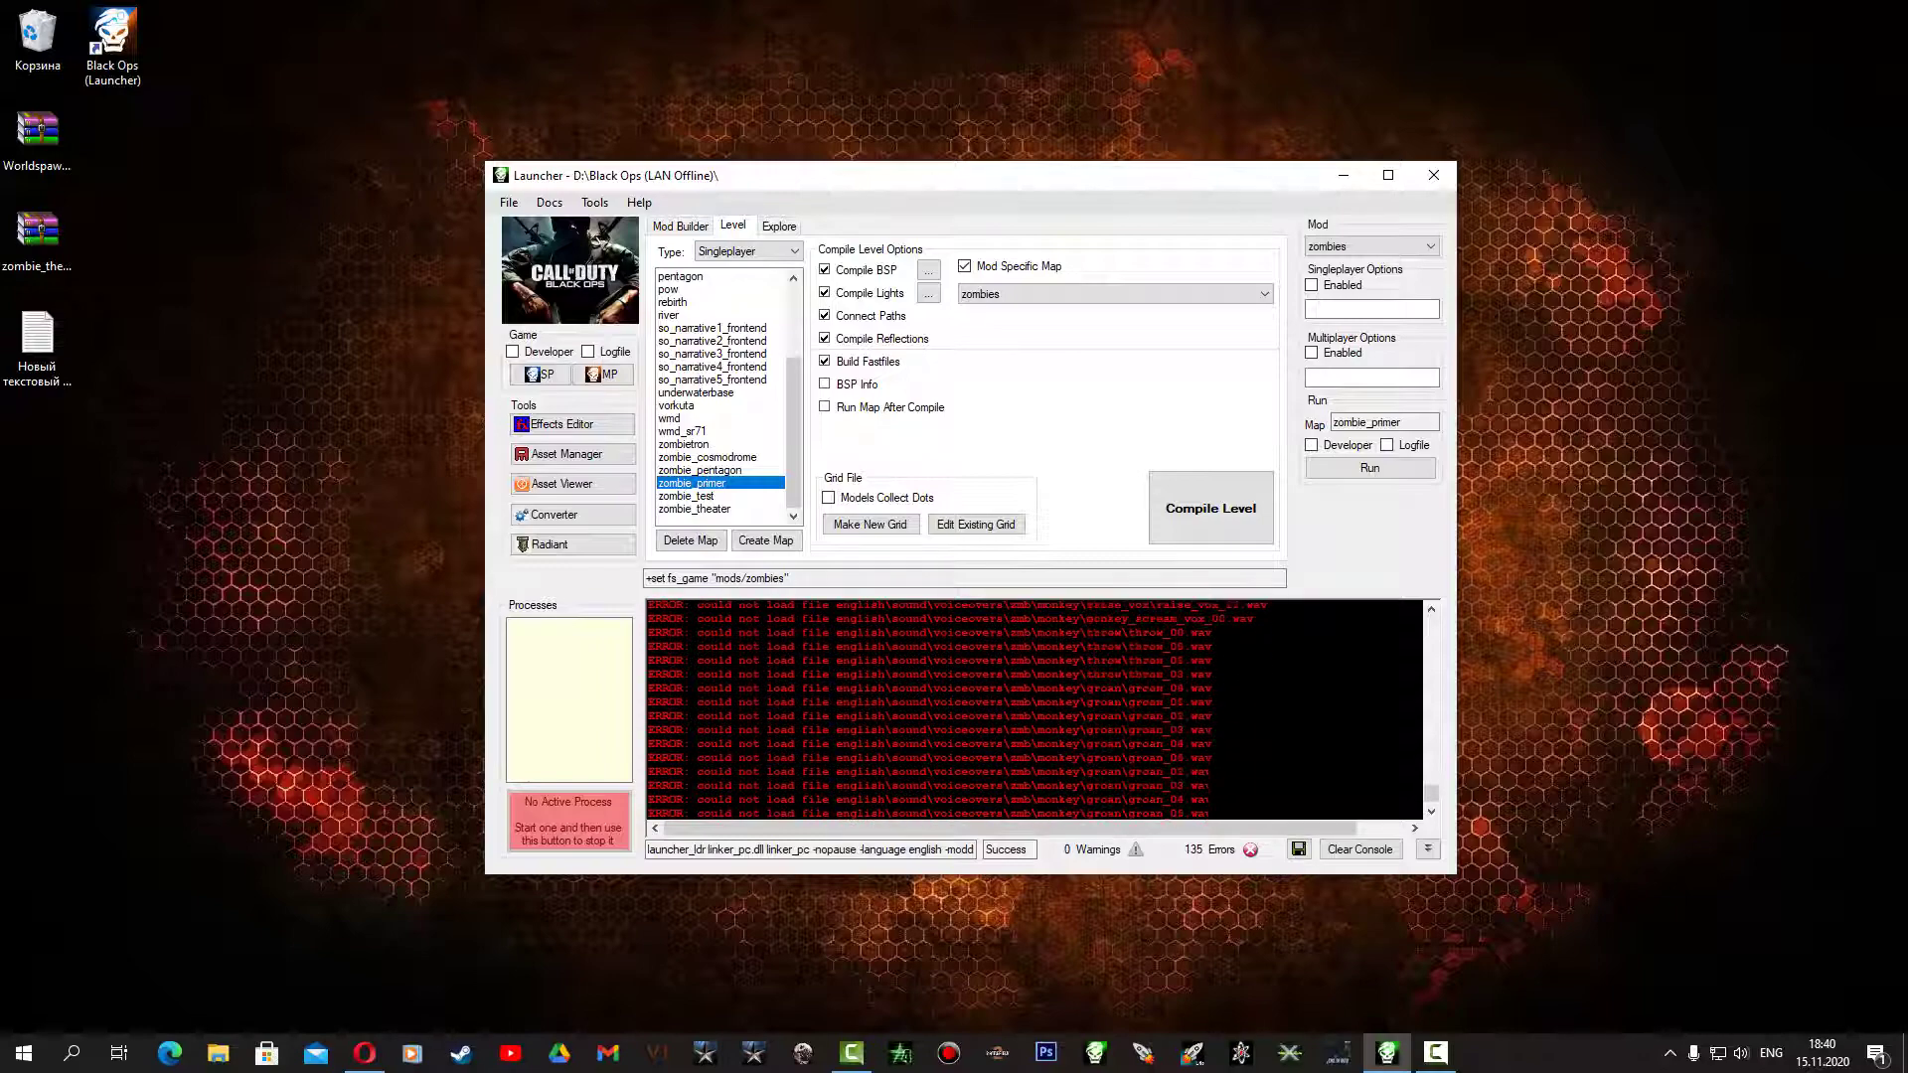
Switch to the Opera browser, download CoD_BO_Mod_Tools_Fix_1.4.zip from MediaFire and open the folder containing the download
{"action": "left_click", "coordinate": [365, 1052]}
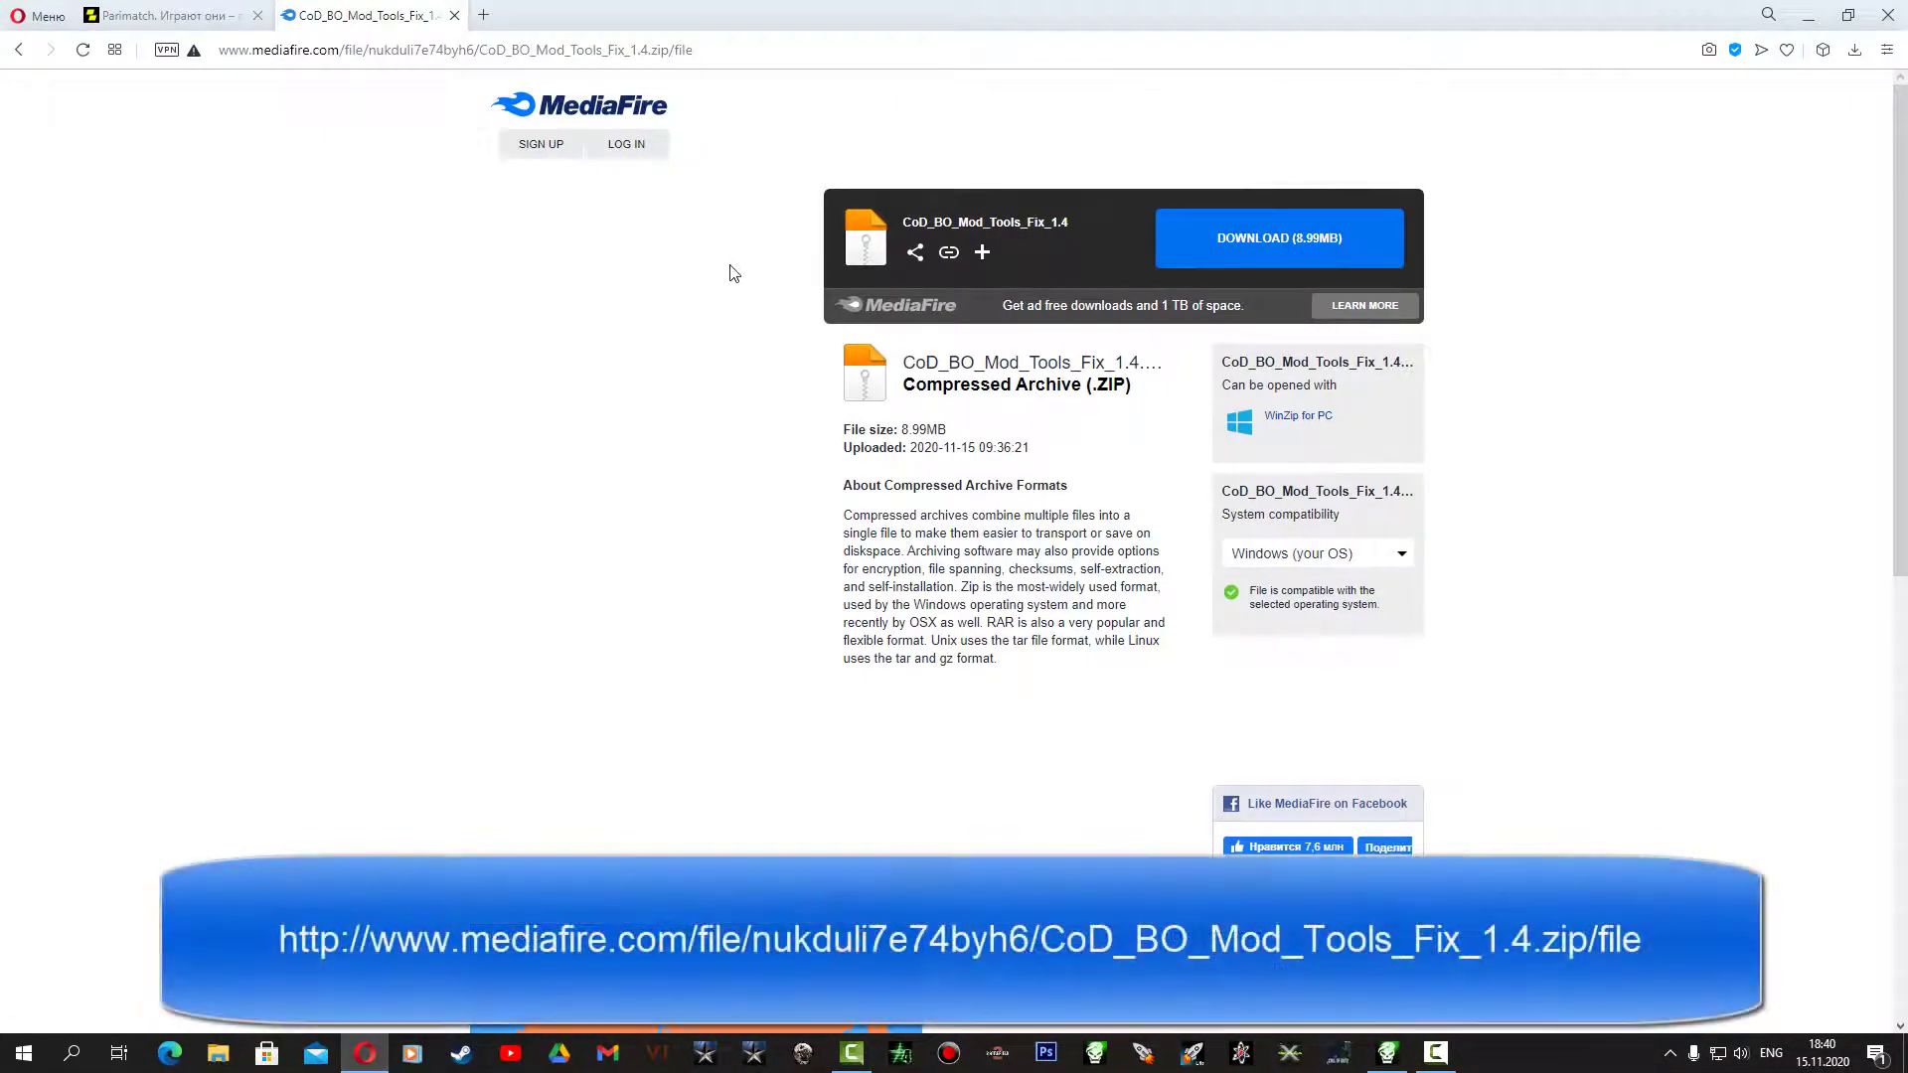
{"action": "left_click", "coordinate": [1247, 243]}
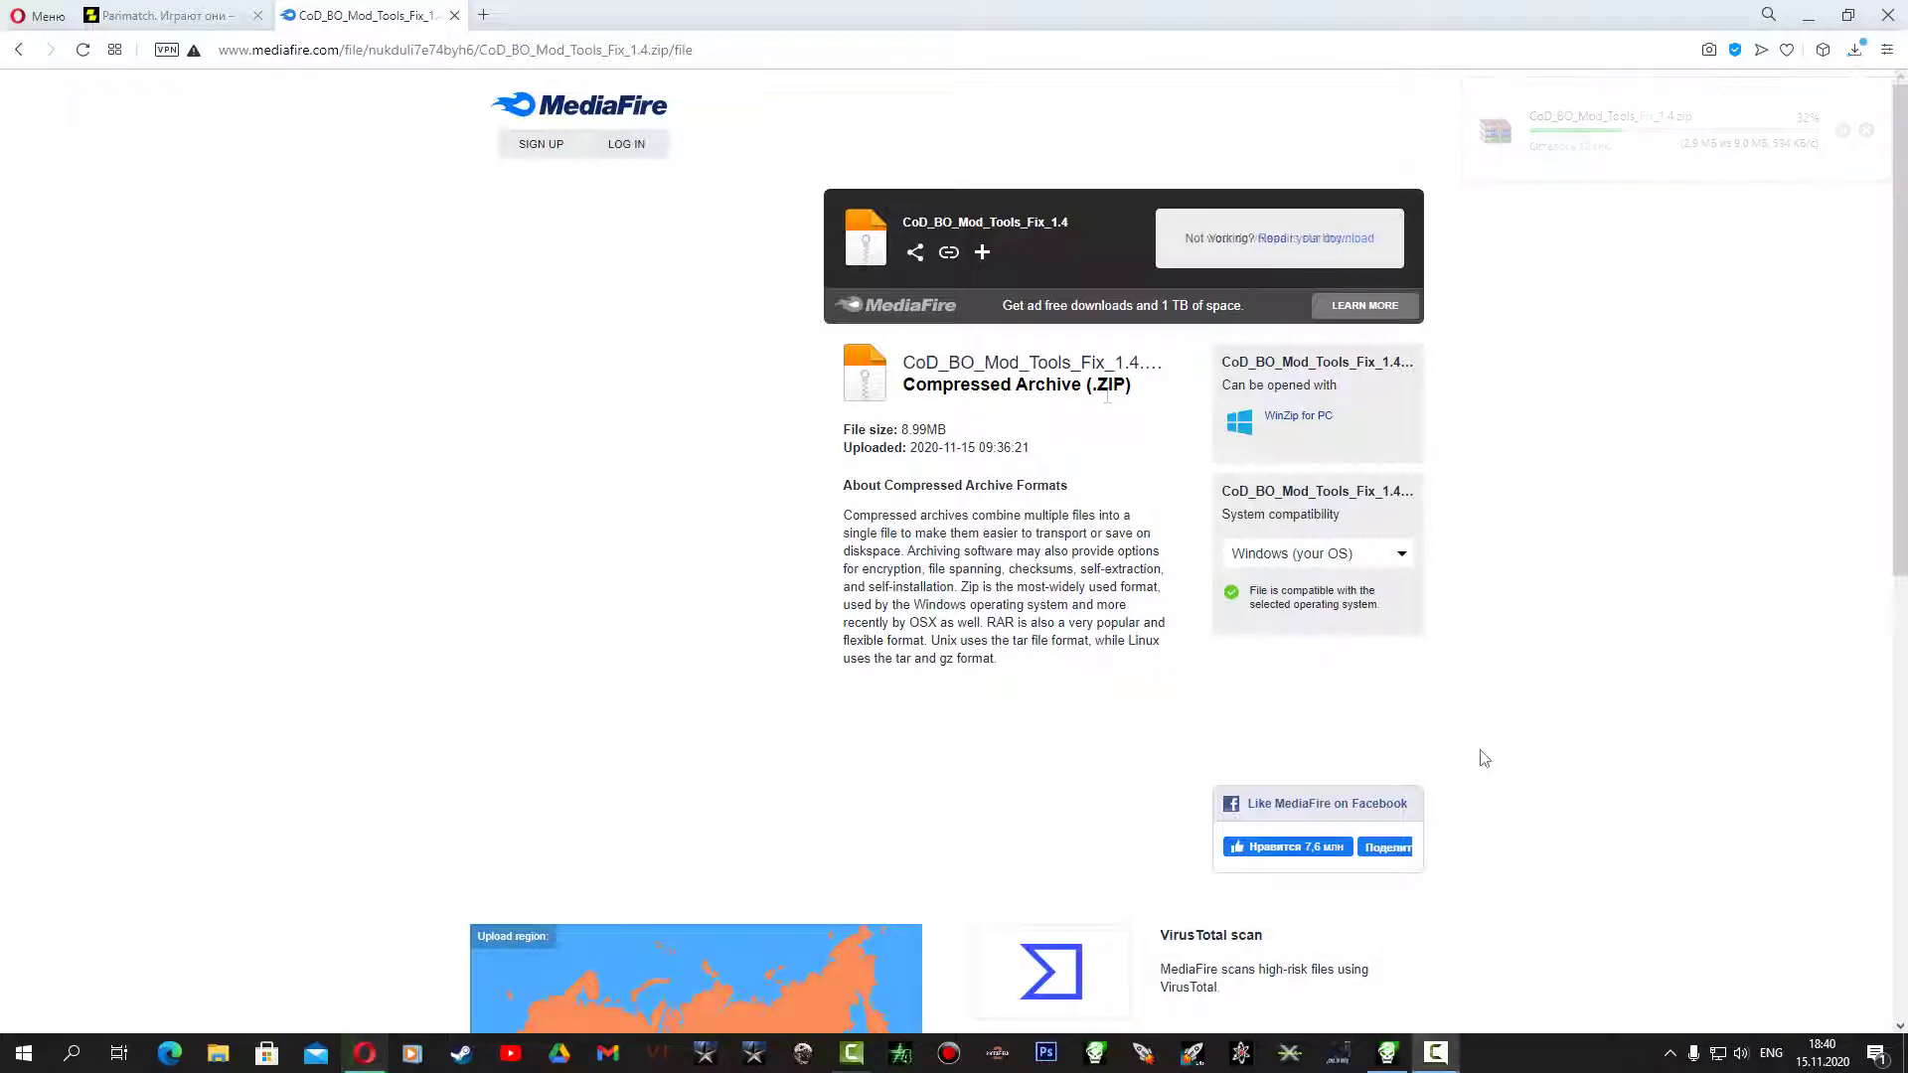
{"action": "left_click", "coordinate": [1854, 50]}
{"action": "left_click", "coordinate": [1876, 191]}
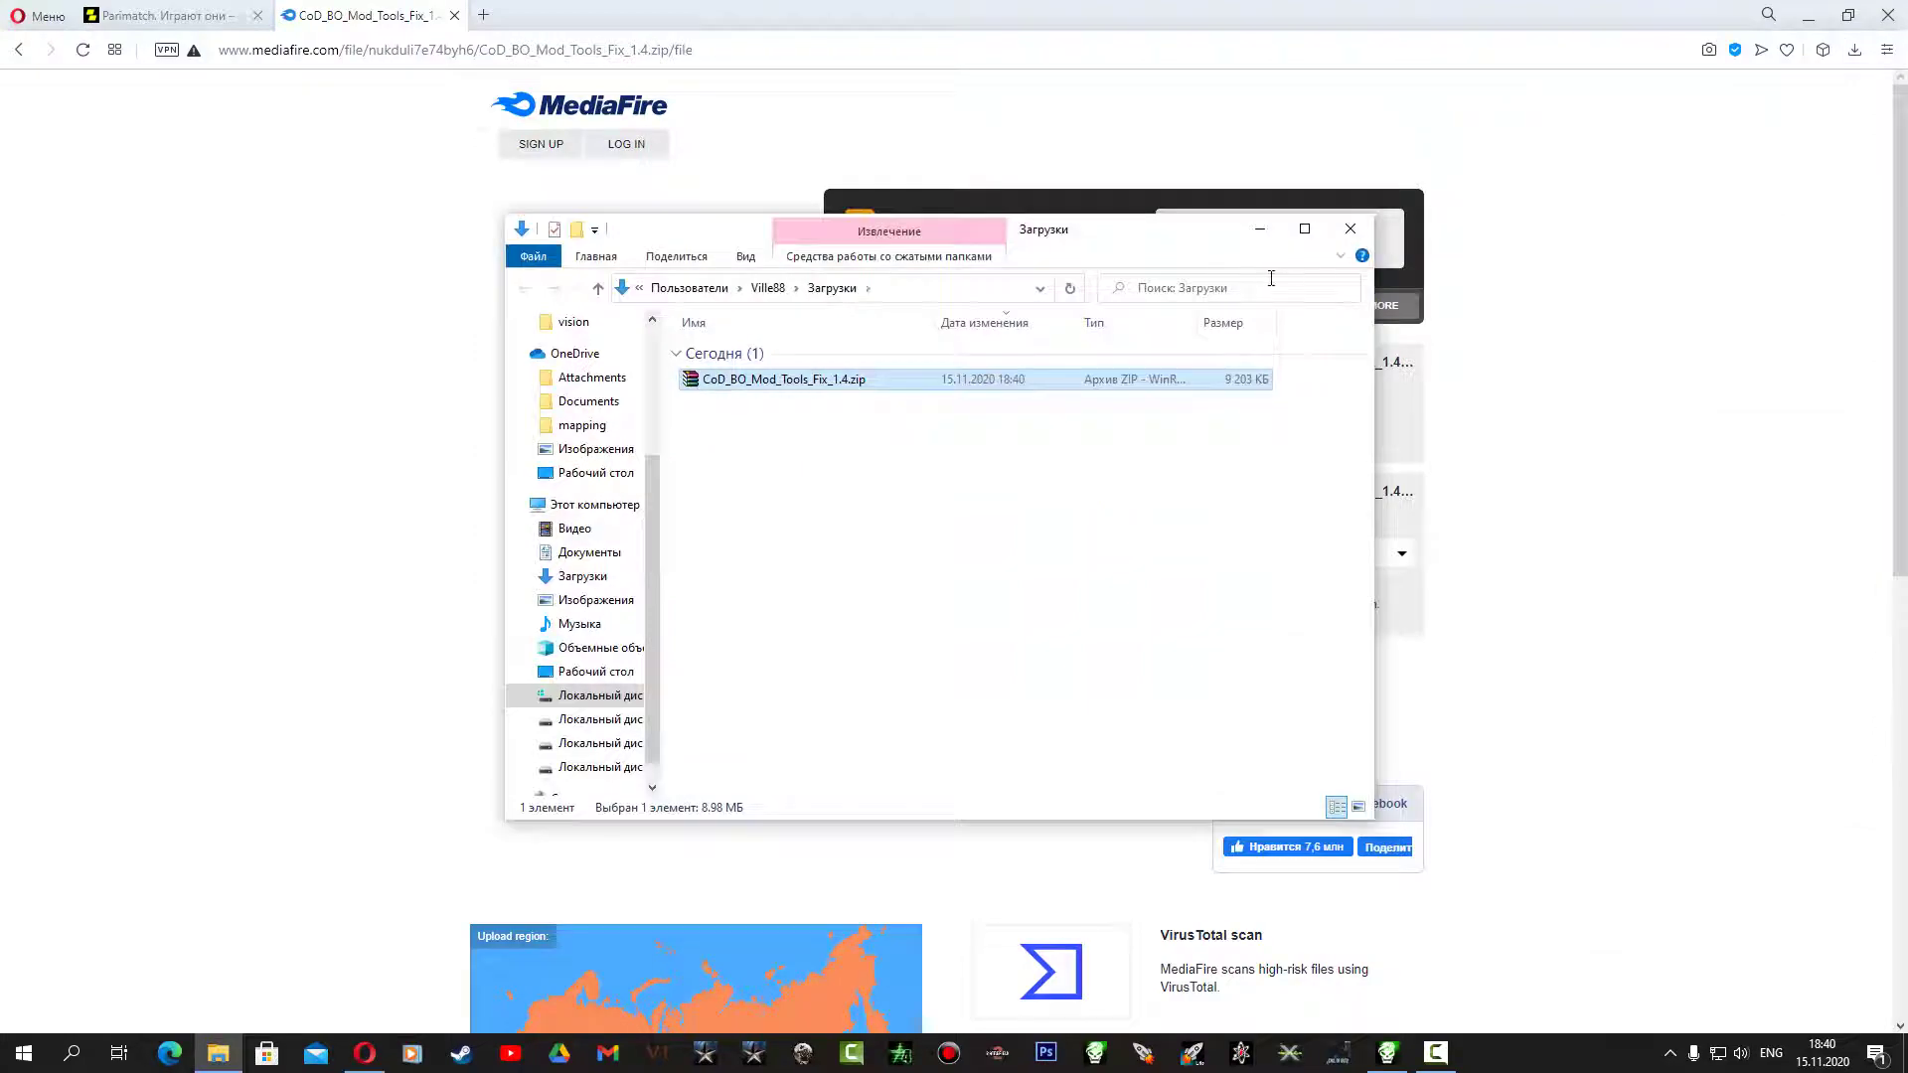
Move CoD_BO_Mod_Tools_Fix_1.4.zip from the downloads folder to the desktop and close that folder
{"action": "key", "text": "super+d"}
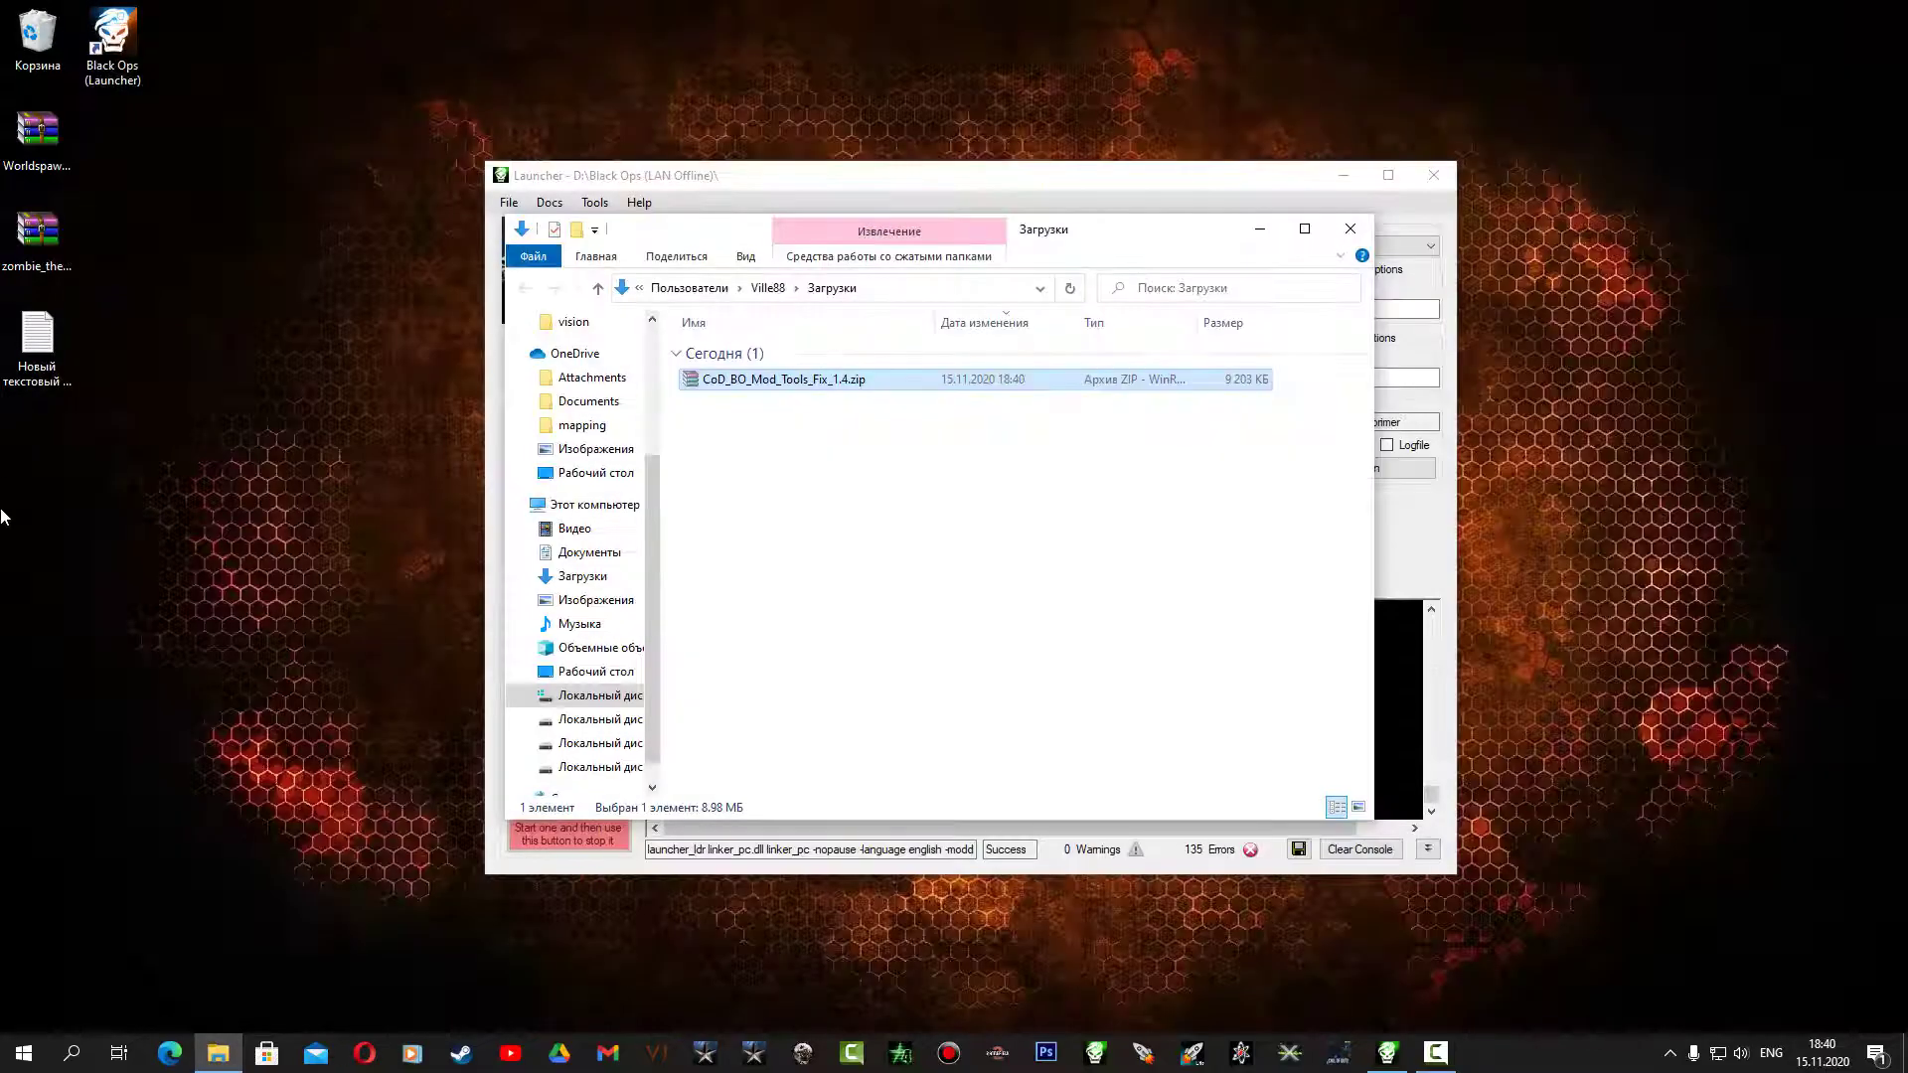
{"action": "left_click_drag", "start_coordinate": [745, 374], "coordinate": [37, 452]}
{"action": "left_click", "coordinate": [1351, 229]}
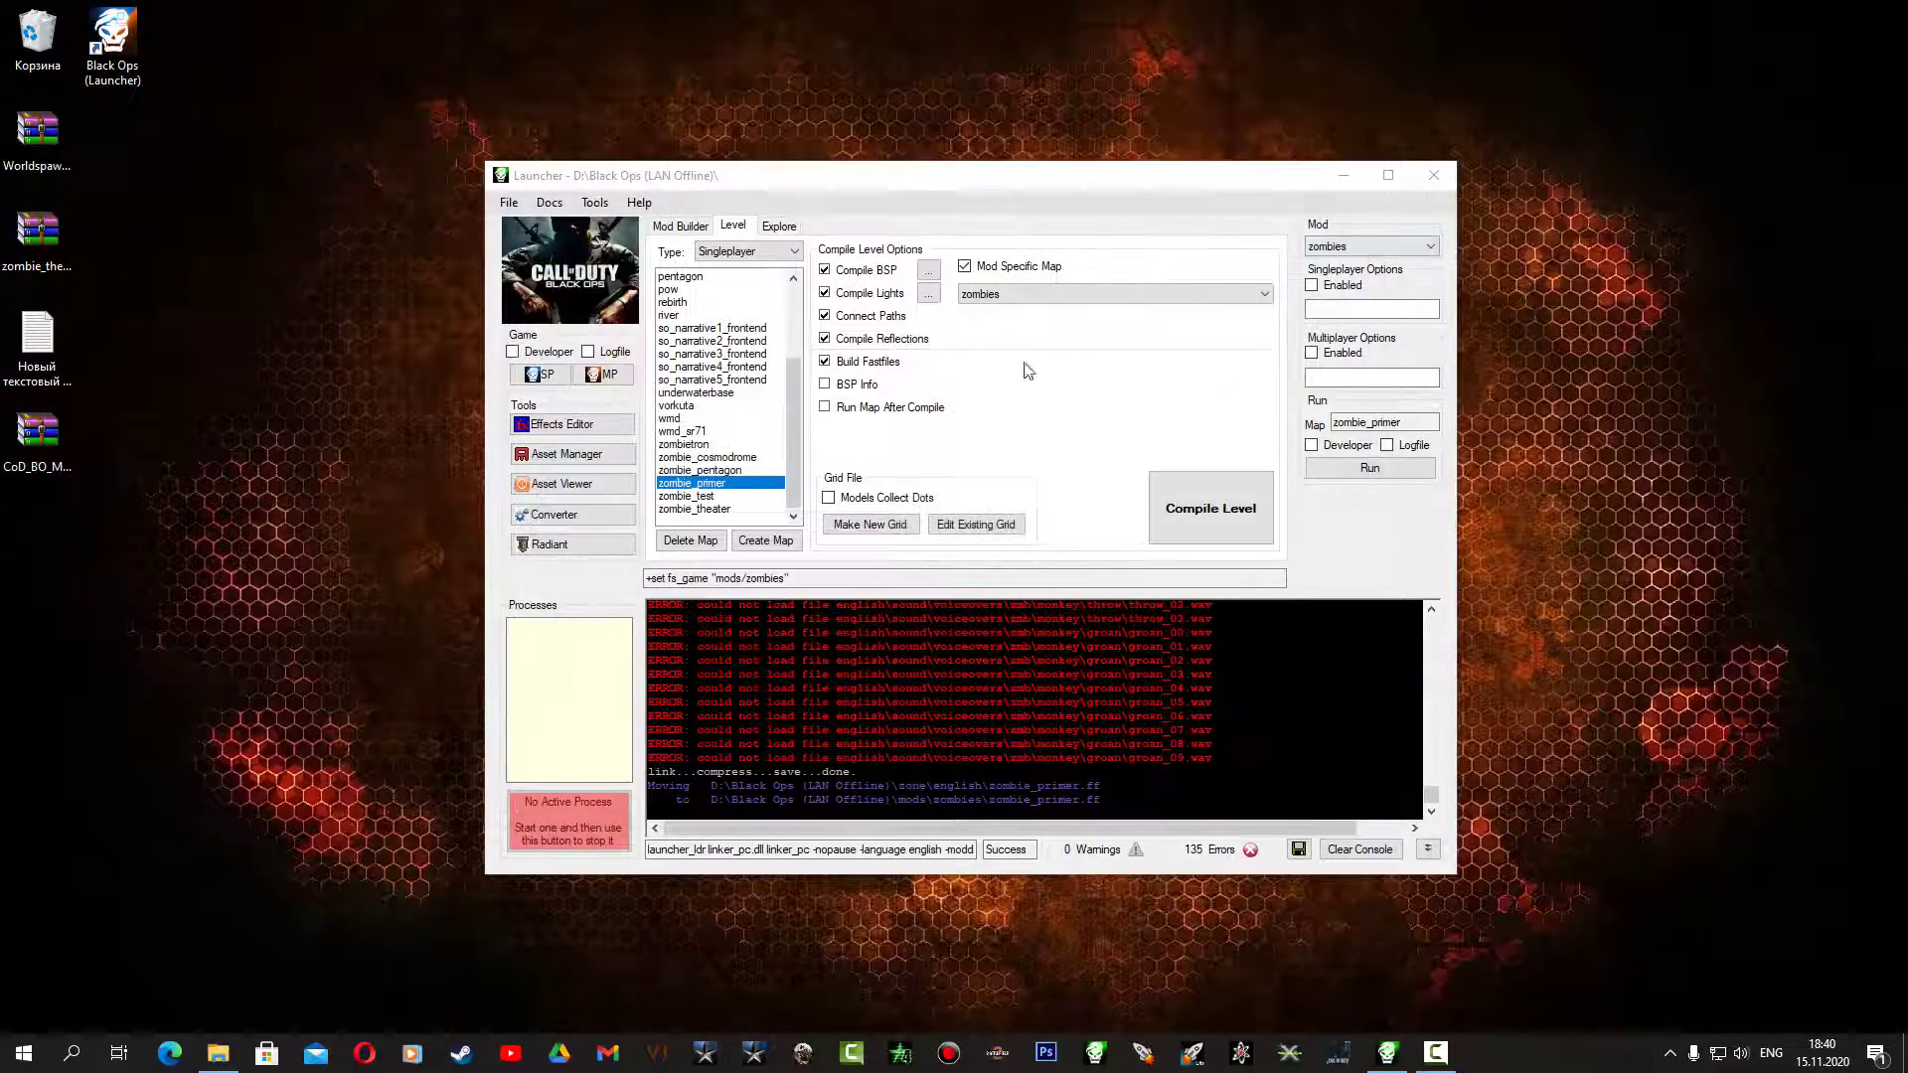
Open the Black Ops (LAN Offline) install folder through the file location of the launcher's desktop shortcut
{"action": "right_click", "coordinate": [91, 12]}
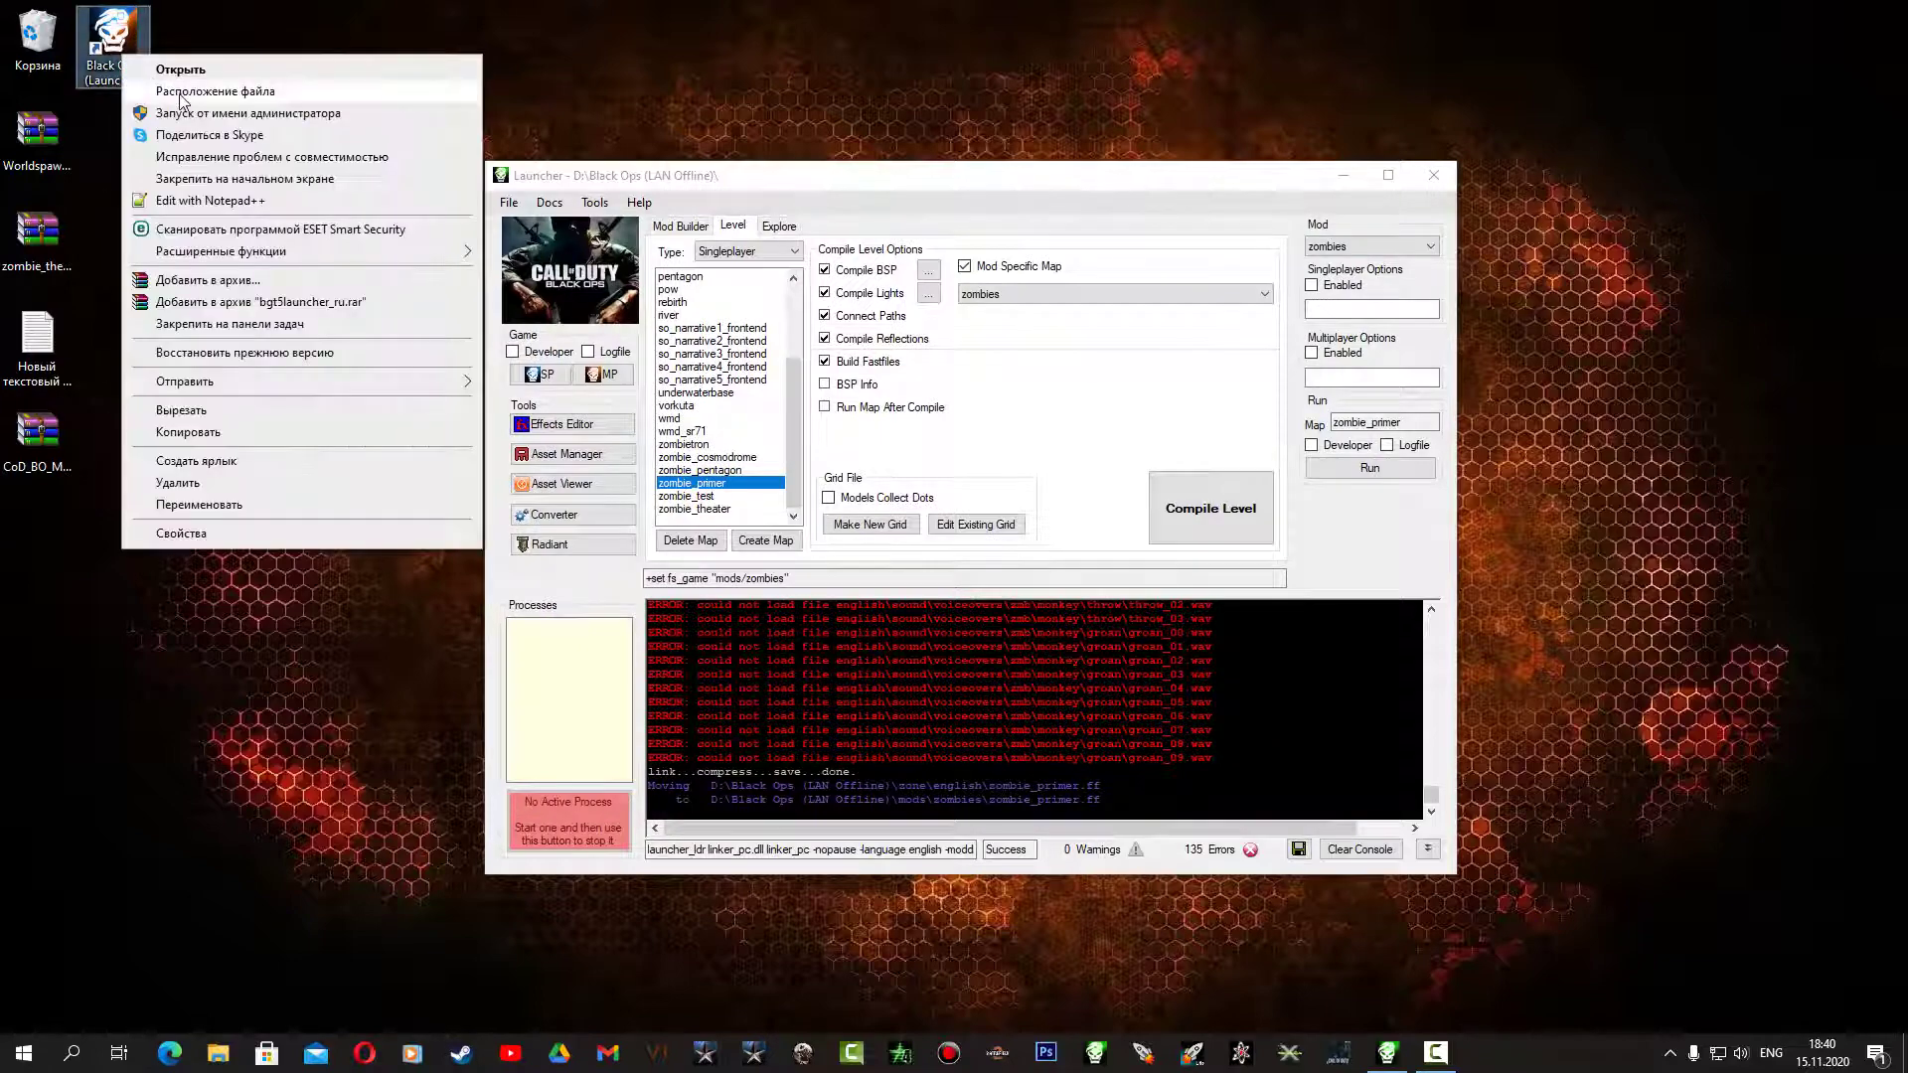
{"action": "left_click", "coordinate": [199, 76]}
{"action": "left_click_drag", "start_coordinate": [710, 236], "coordinate": [890, 181]}
Open CoD_BO_Mod_Tools_Fix_1.4.zip in WinRAR beside the game folder and go into its CoD_BO_Mod_Tools_Fix_1.4 folder to the raw folder
{"action": "double_click", "coordinate": [42, 427]}
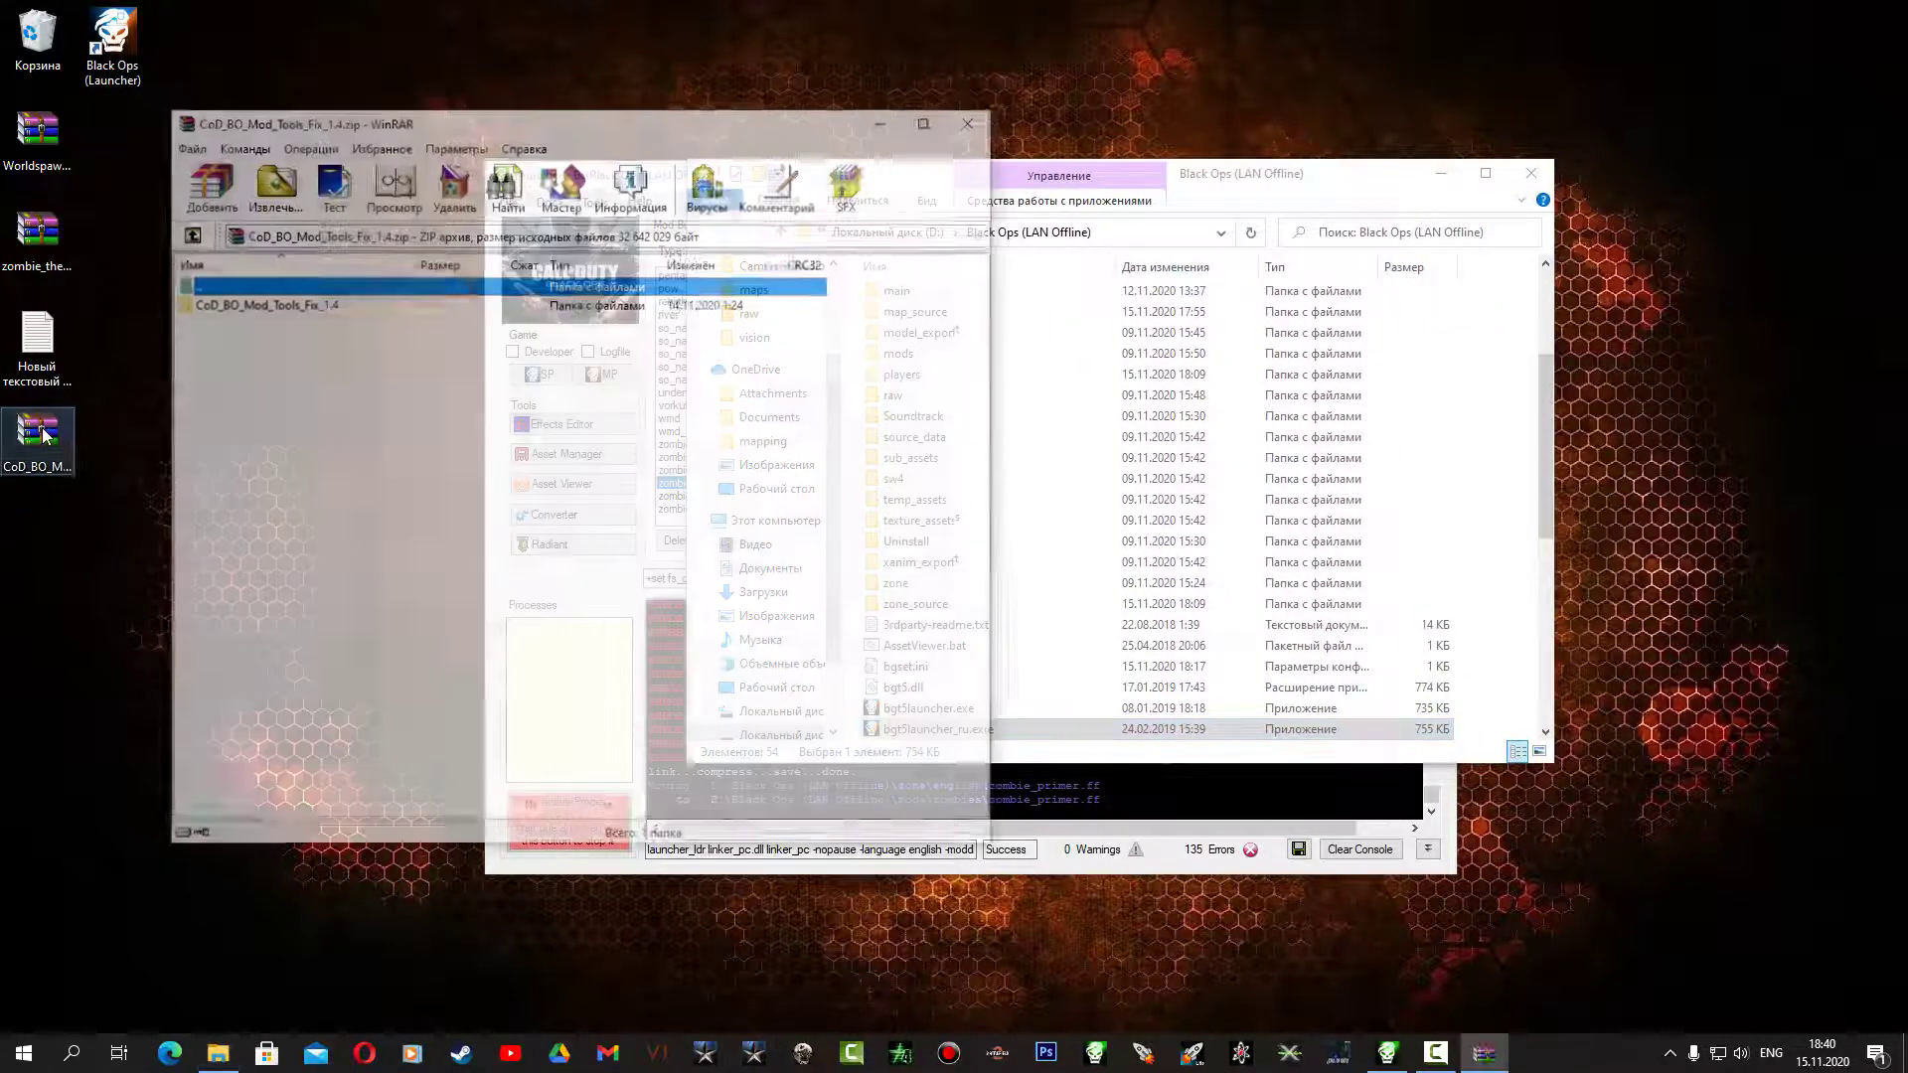
{"action": "left_click_drag", "start_coordinate": [542, 120], "coordinate": [463, 117]}
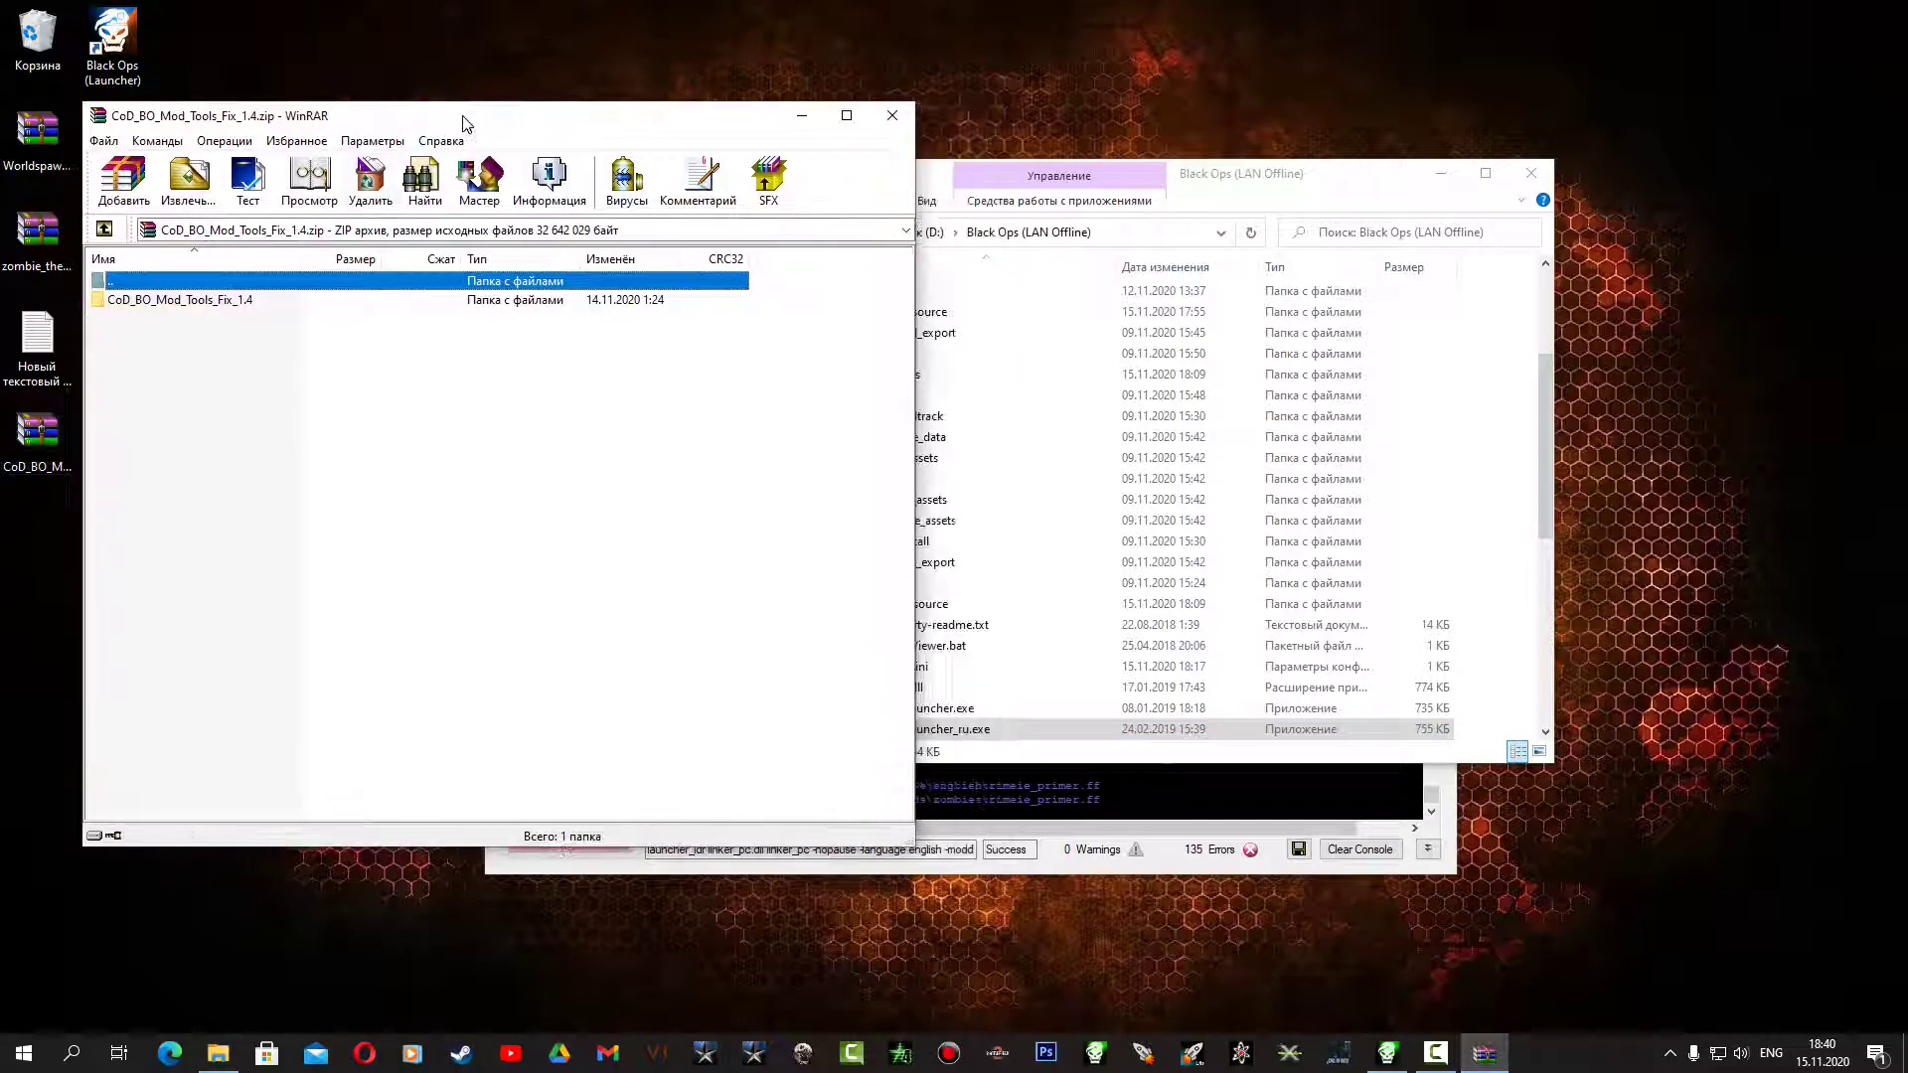
{"action": "double_click", "coordinate": [209, 300]}
{"action": "left_click_drag", "start_coordinate": [1258, 175], "coordinate": [1562, 148]}
{"action": "left_click", "coordinate": [135, 321]}
{"action": "left_click", "coordinate": [122, 306]}
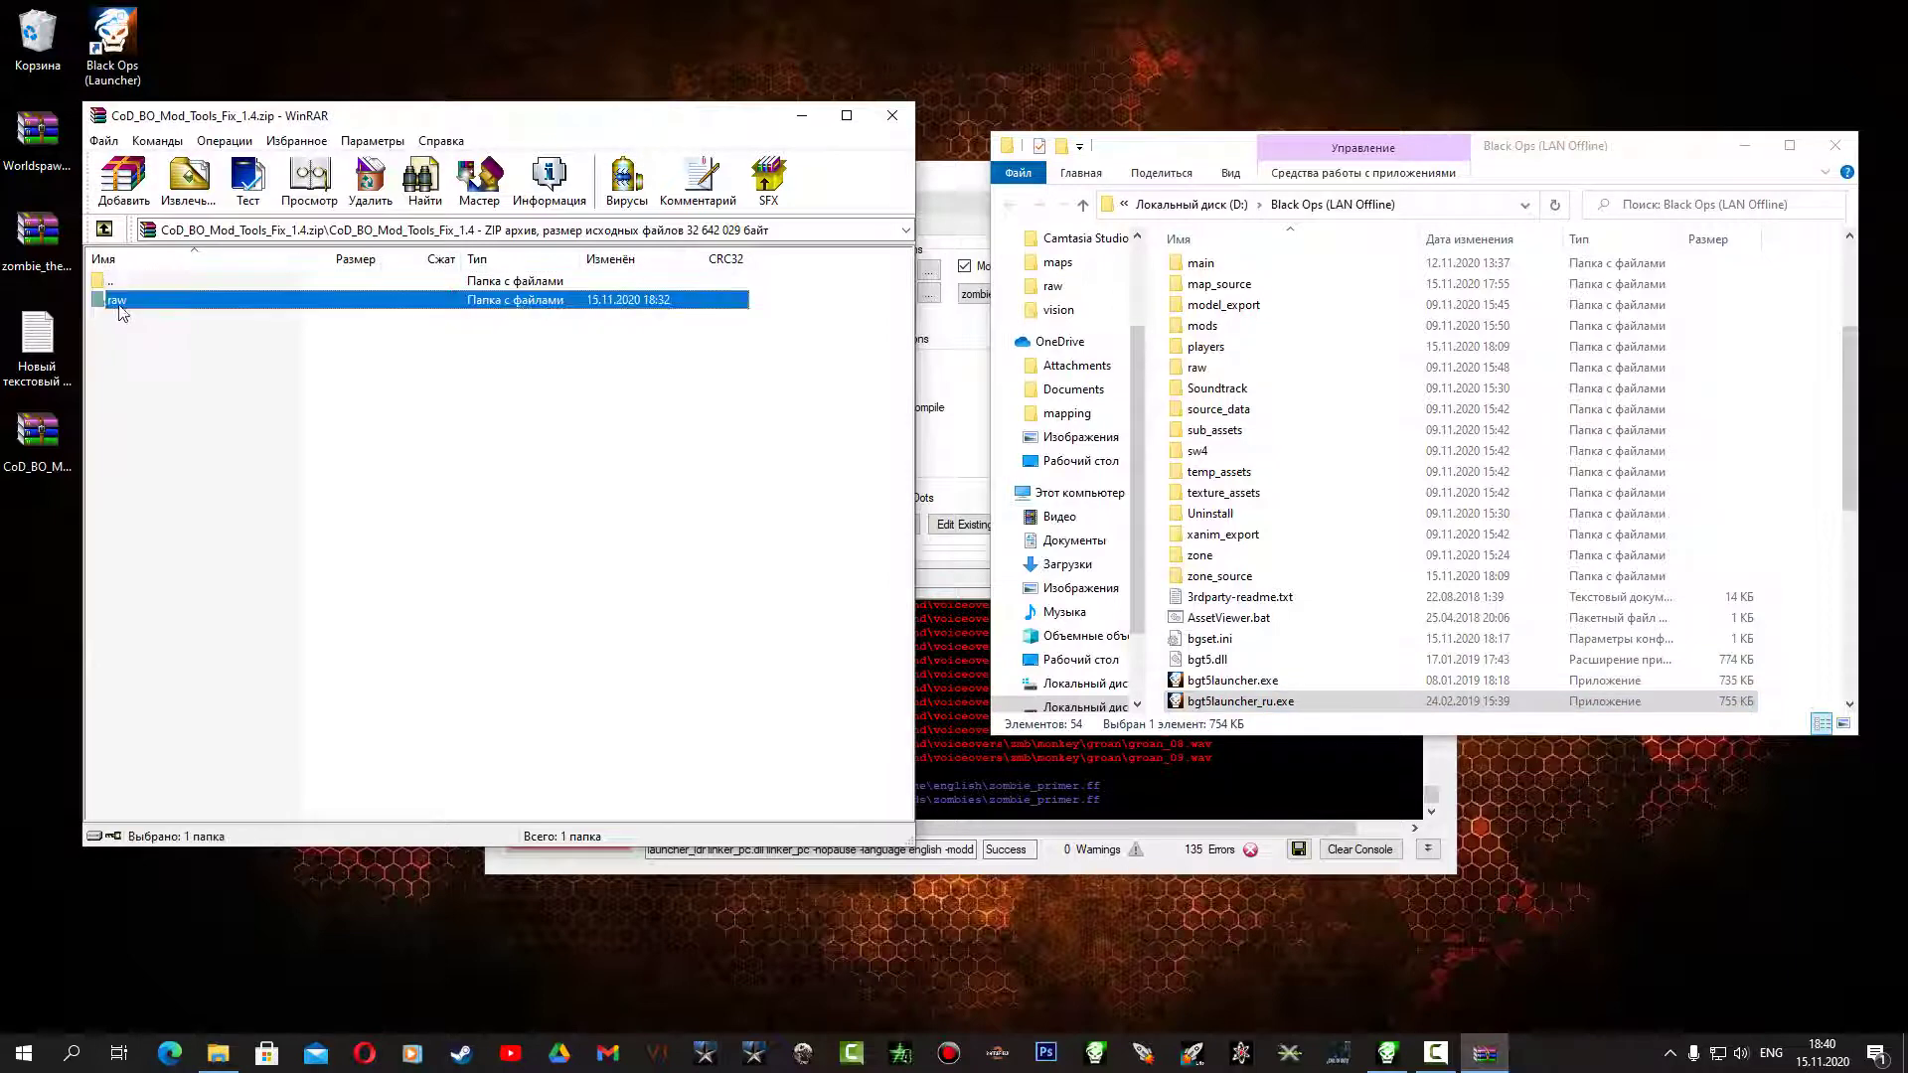
Extract the raw folder into the Black Ops (LAN Offline) folder, skipping files that already exist, and close both windows
{"action": "left_click", "coordinate": [1159, 520]}
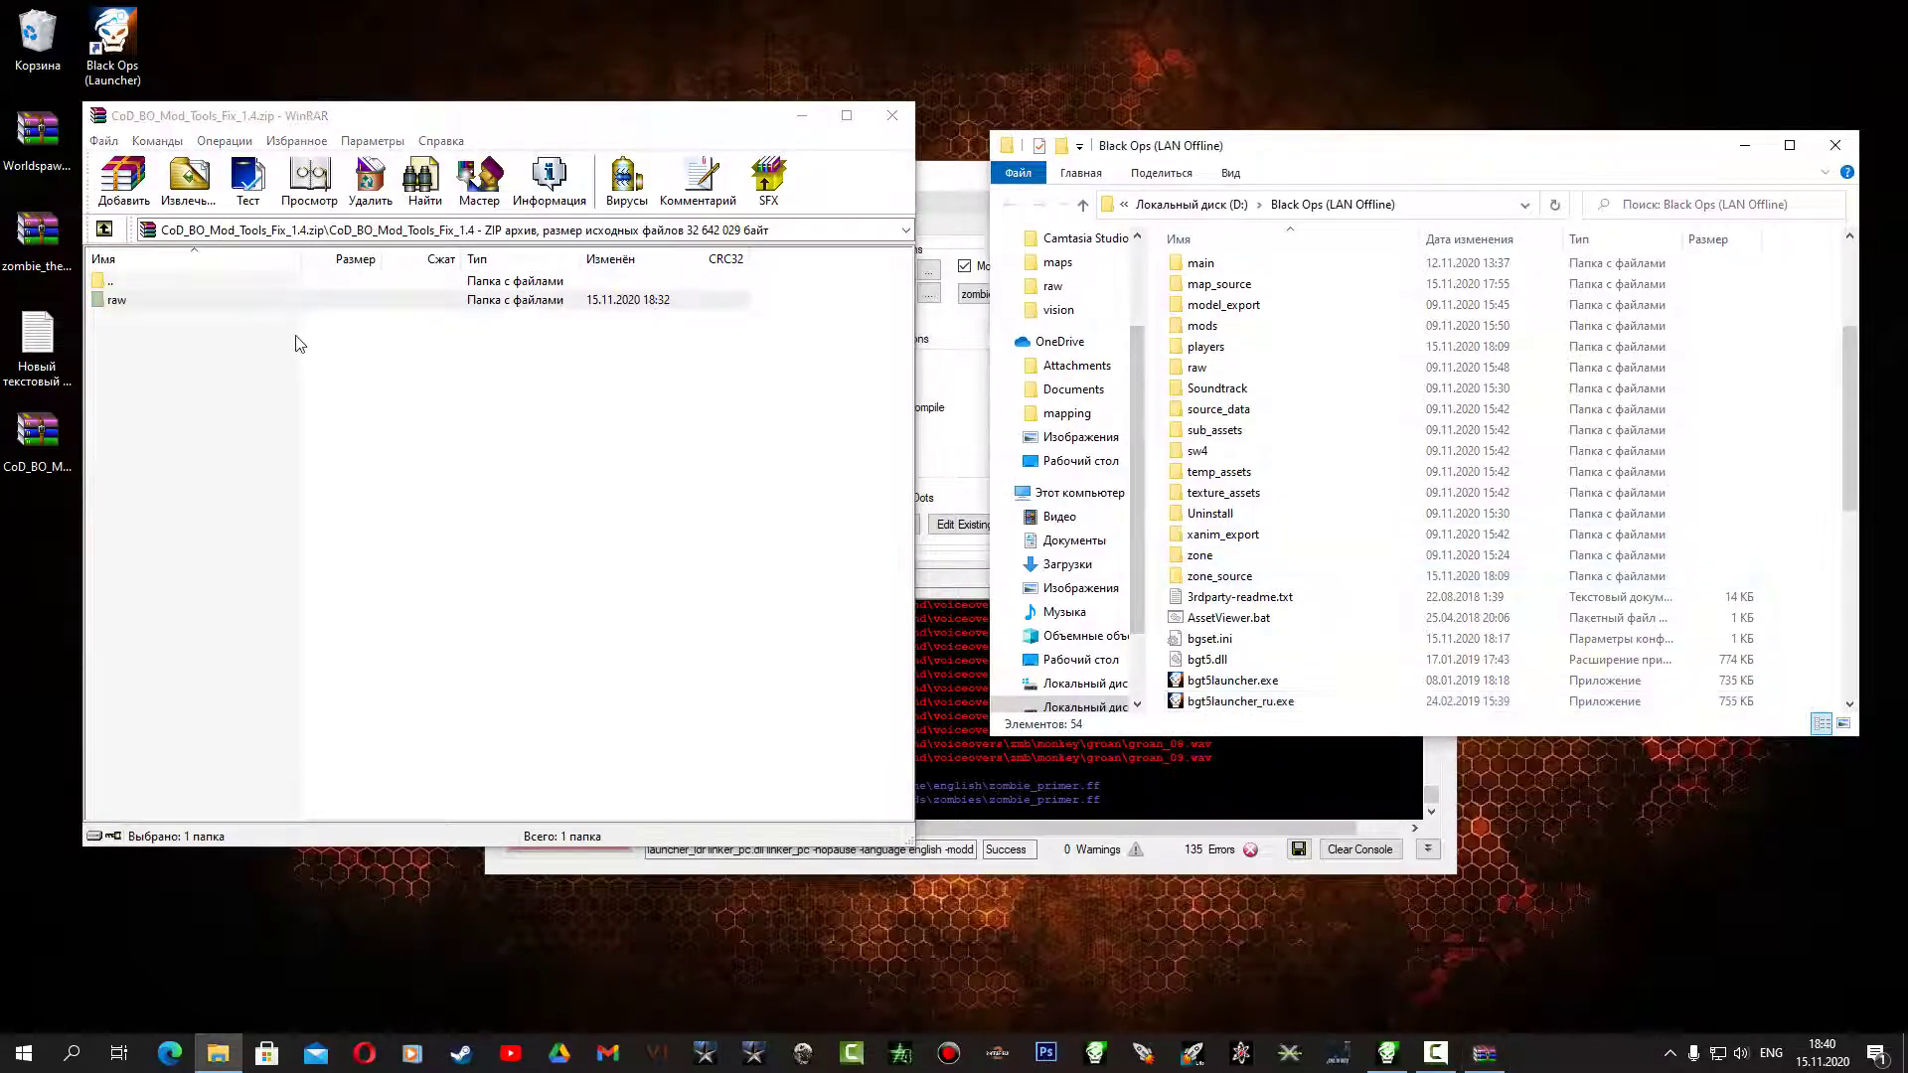
{"action": "left_click_drag", "start_coordinate": [135, 310], "coordinate": [1816, 429]}
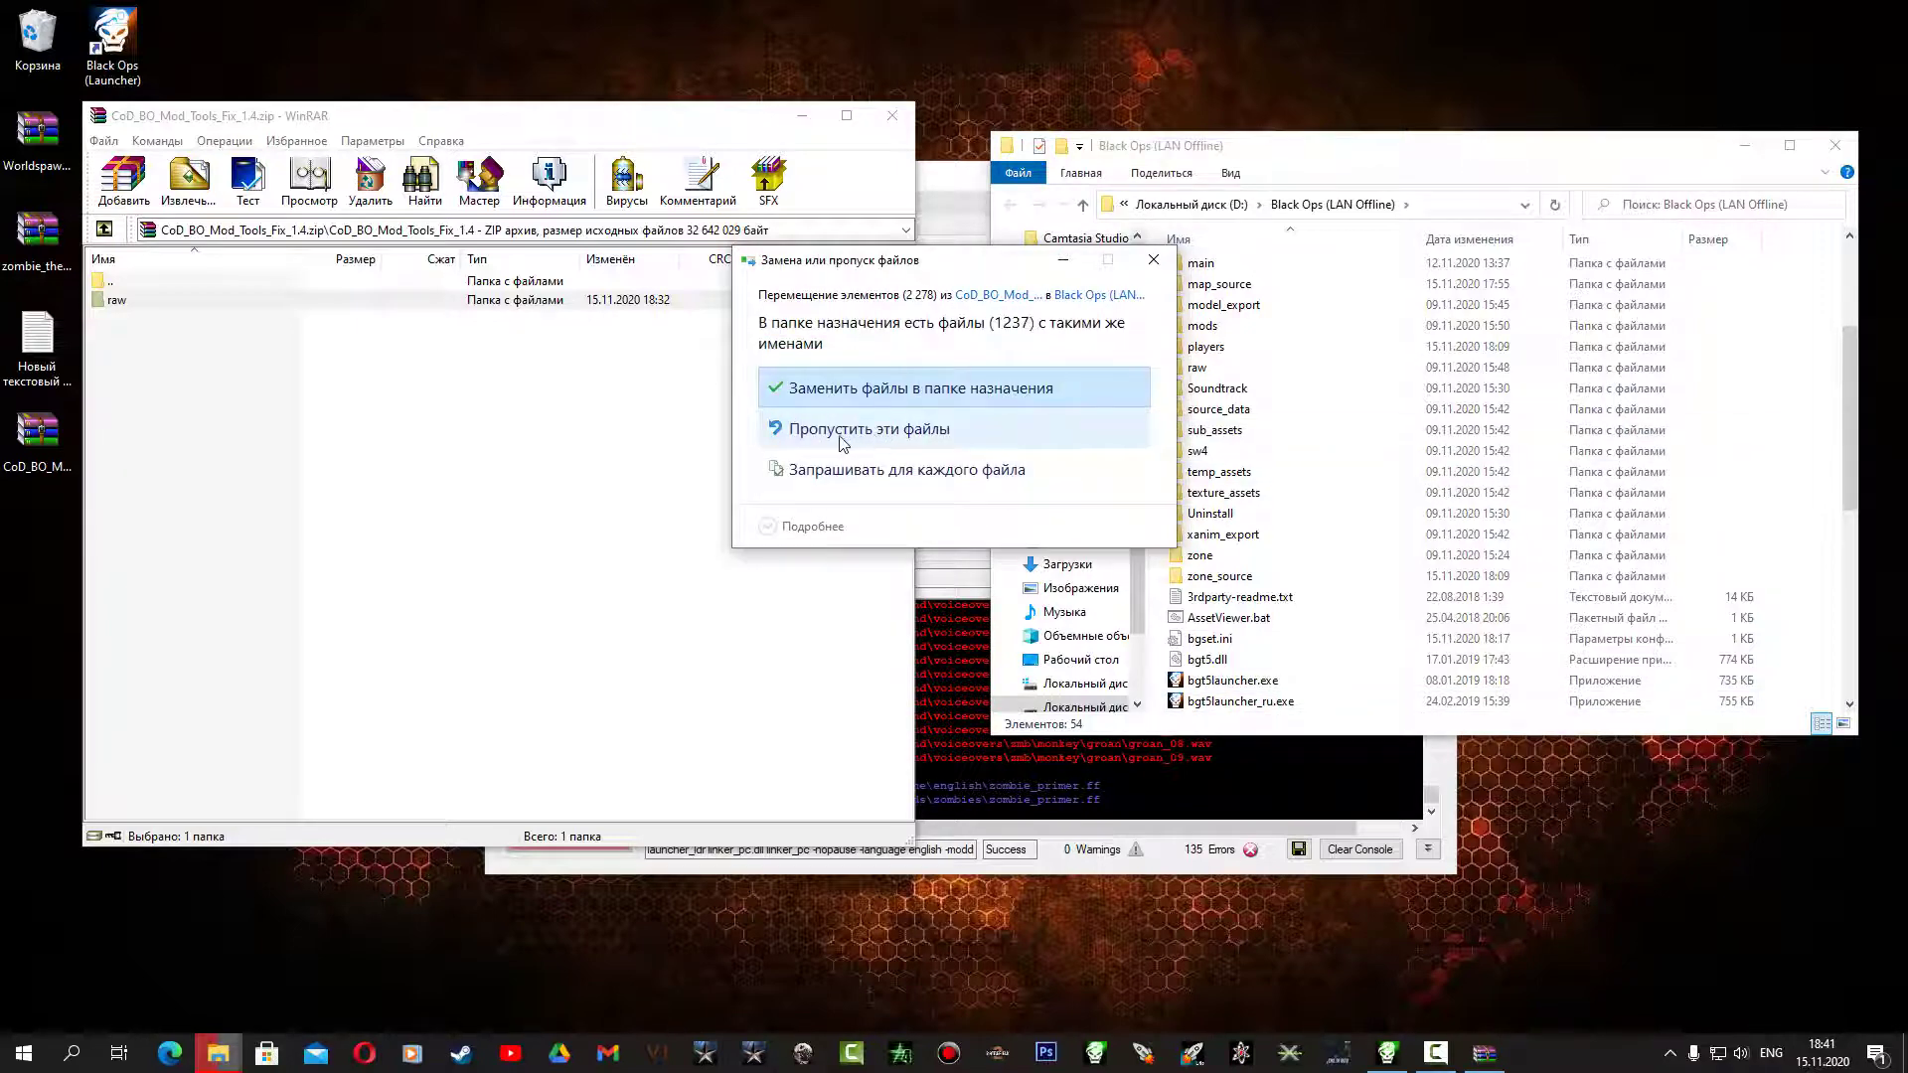
{"action": "left_click", "coordinate": [886, 437]}
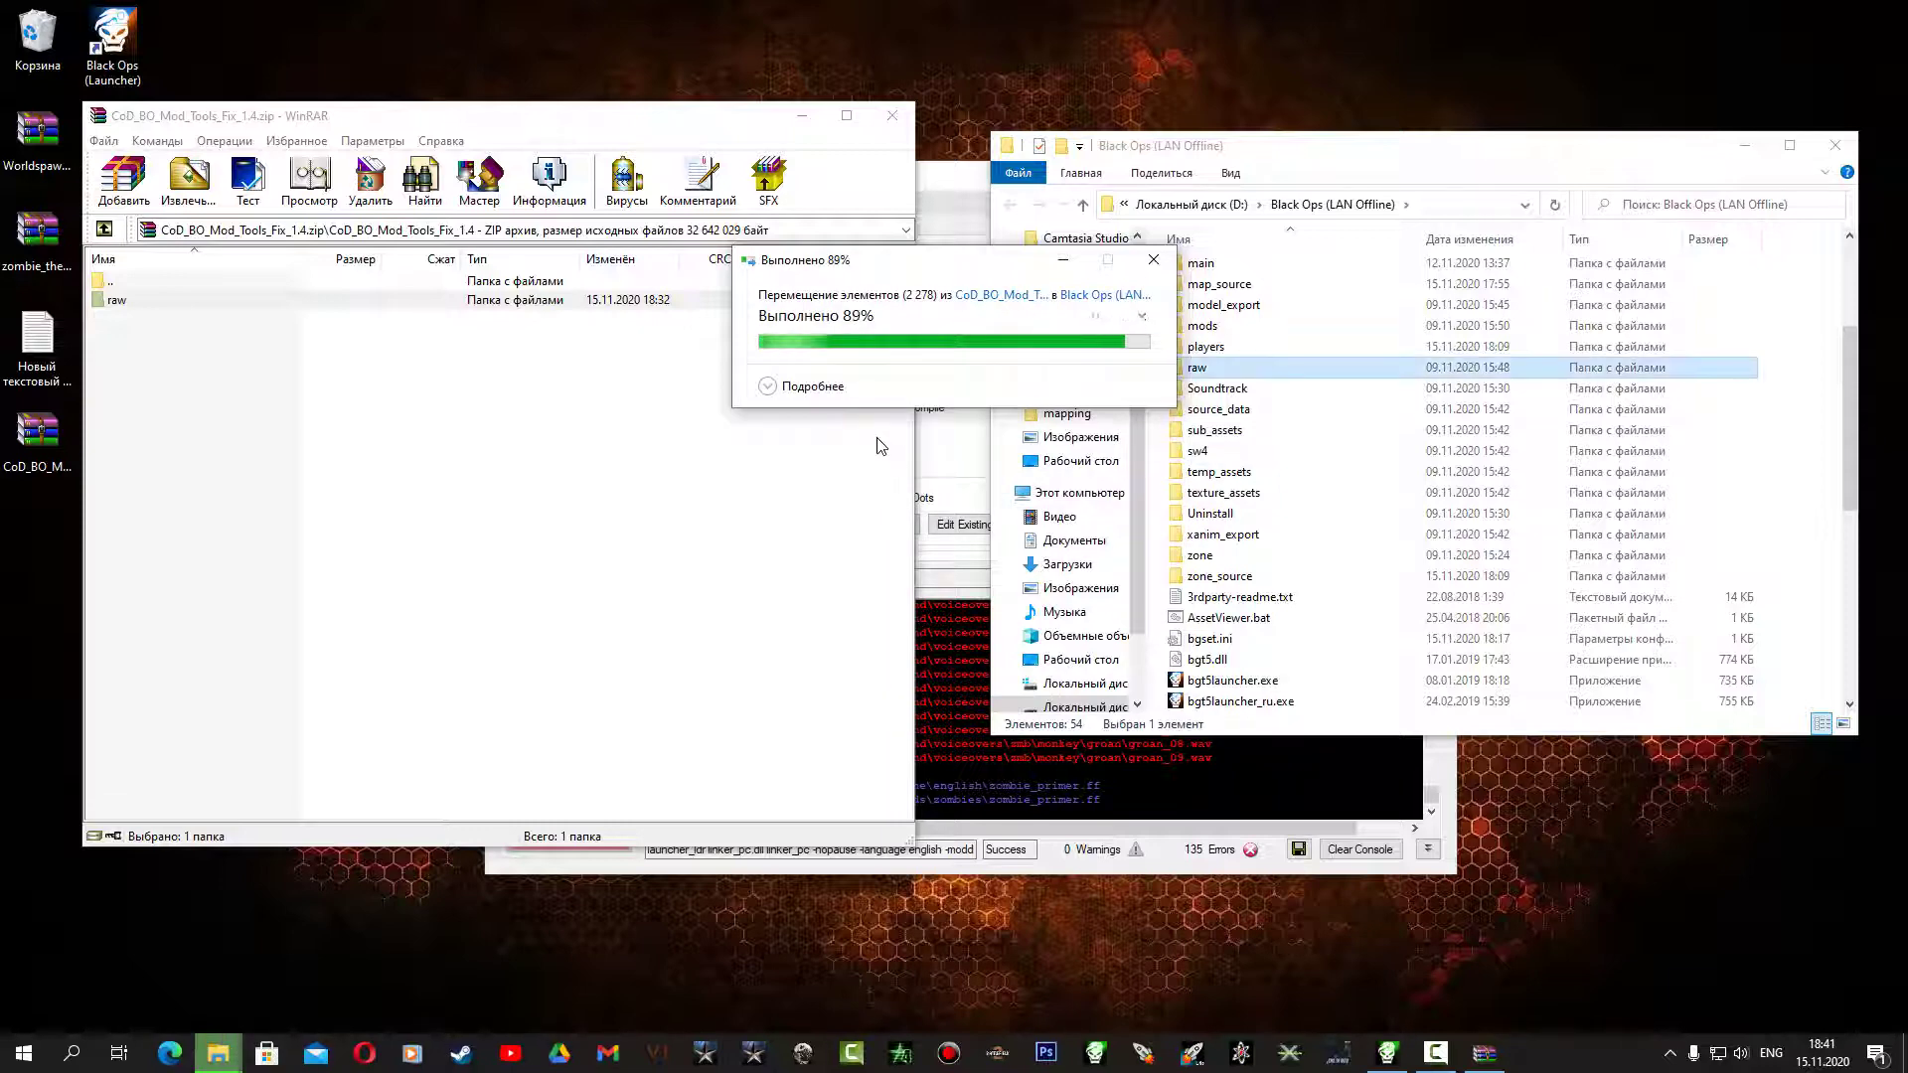
{"action": "left_click", "coordinate": [1834, 145]}
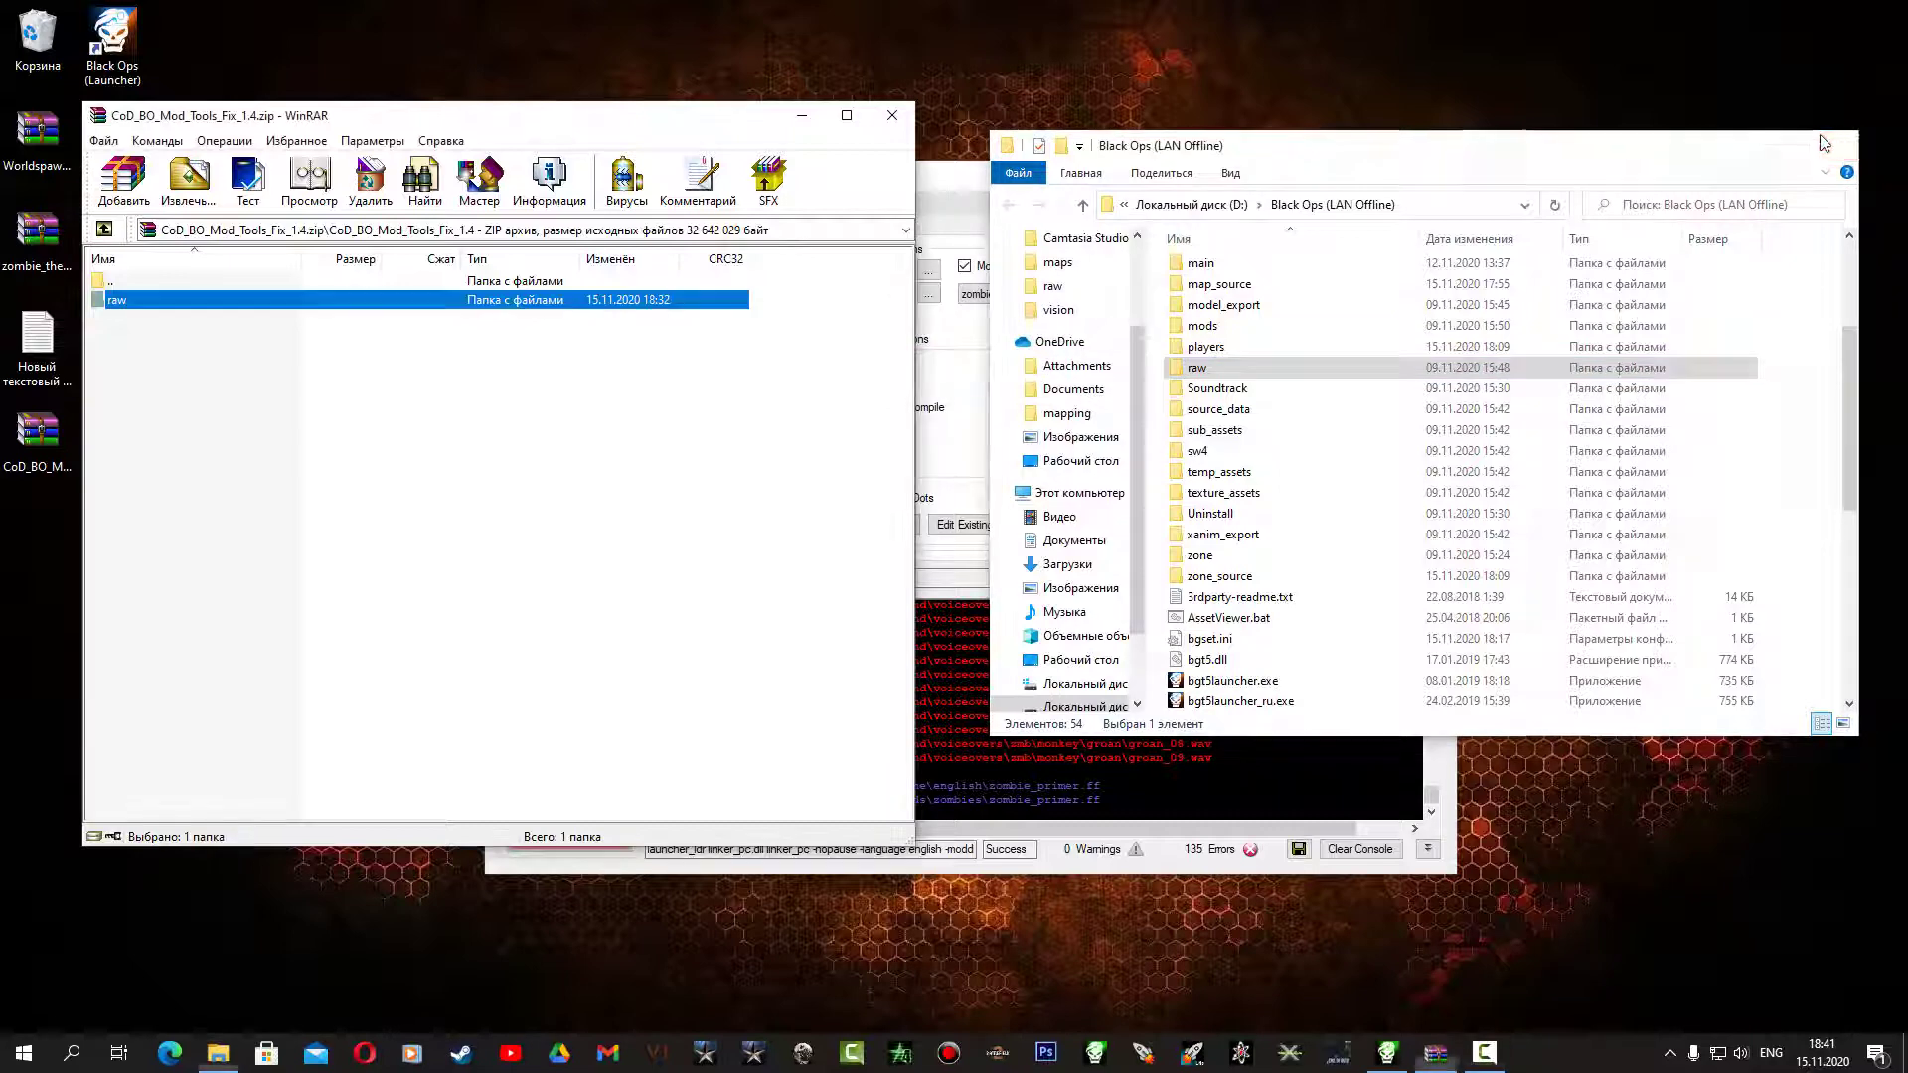
{"action": "left_click", "coordinate": [892, 115]}
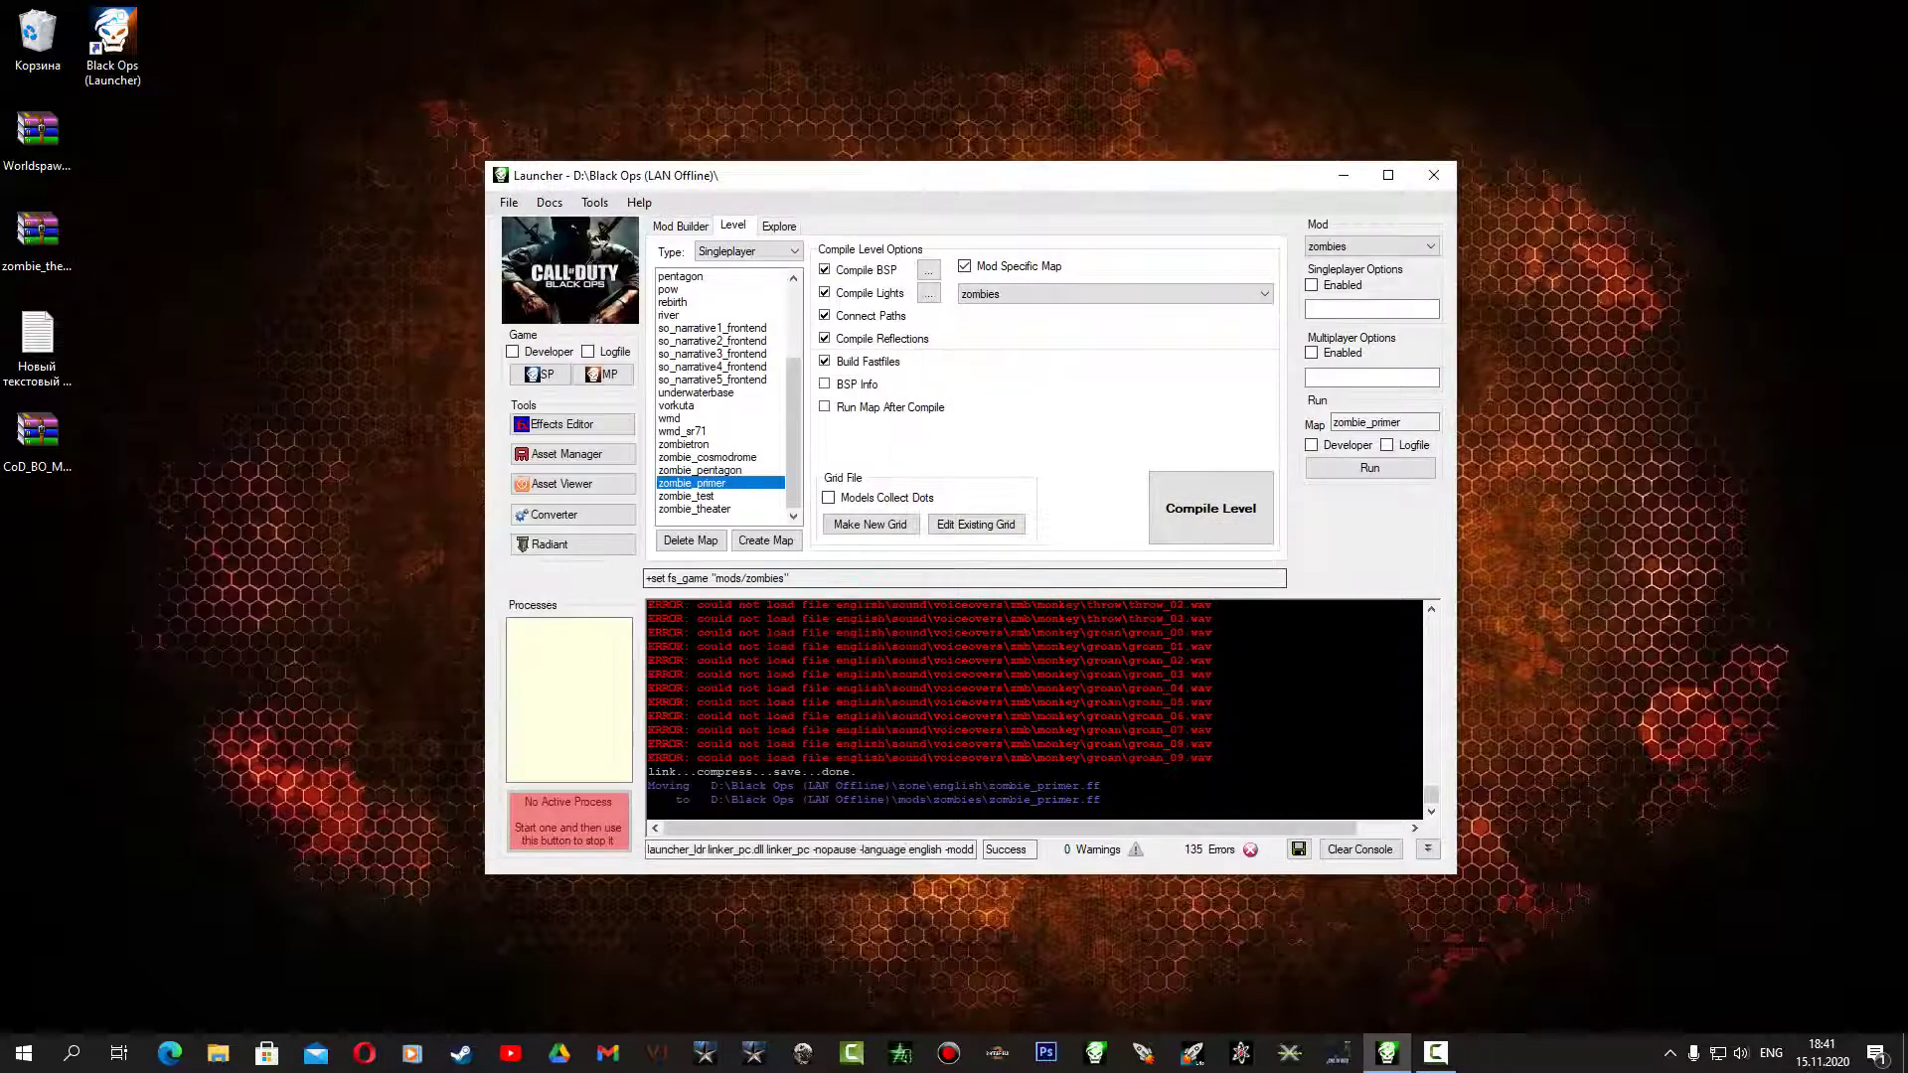
Clear the launcher console and compile the zombie_primer level
{"action": "left_click", "coordinate": [1348, 854]}
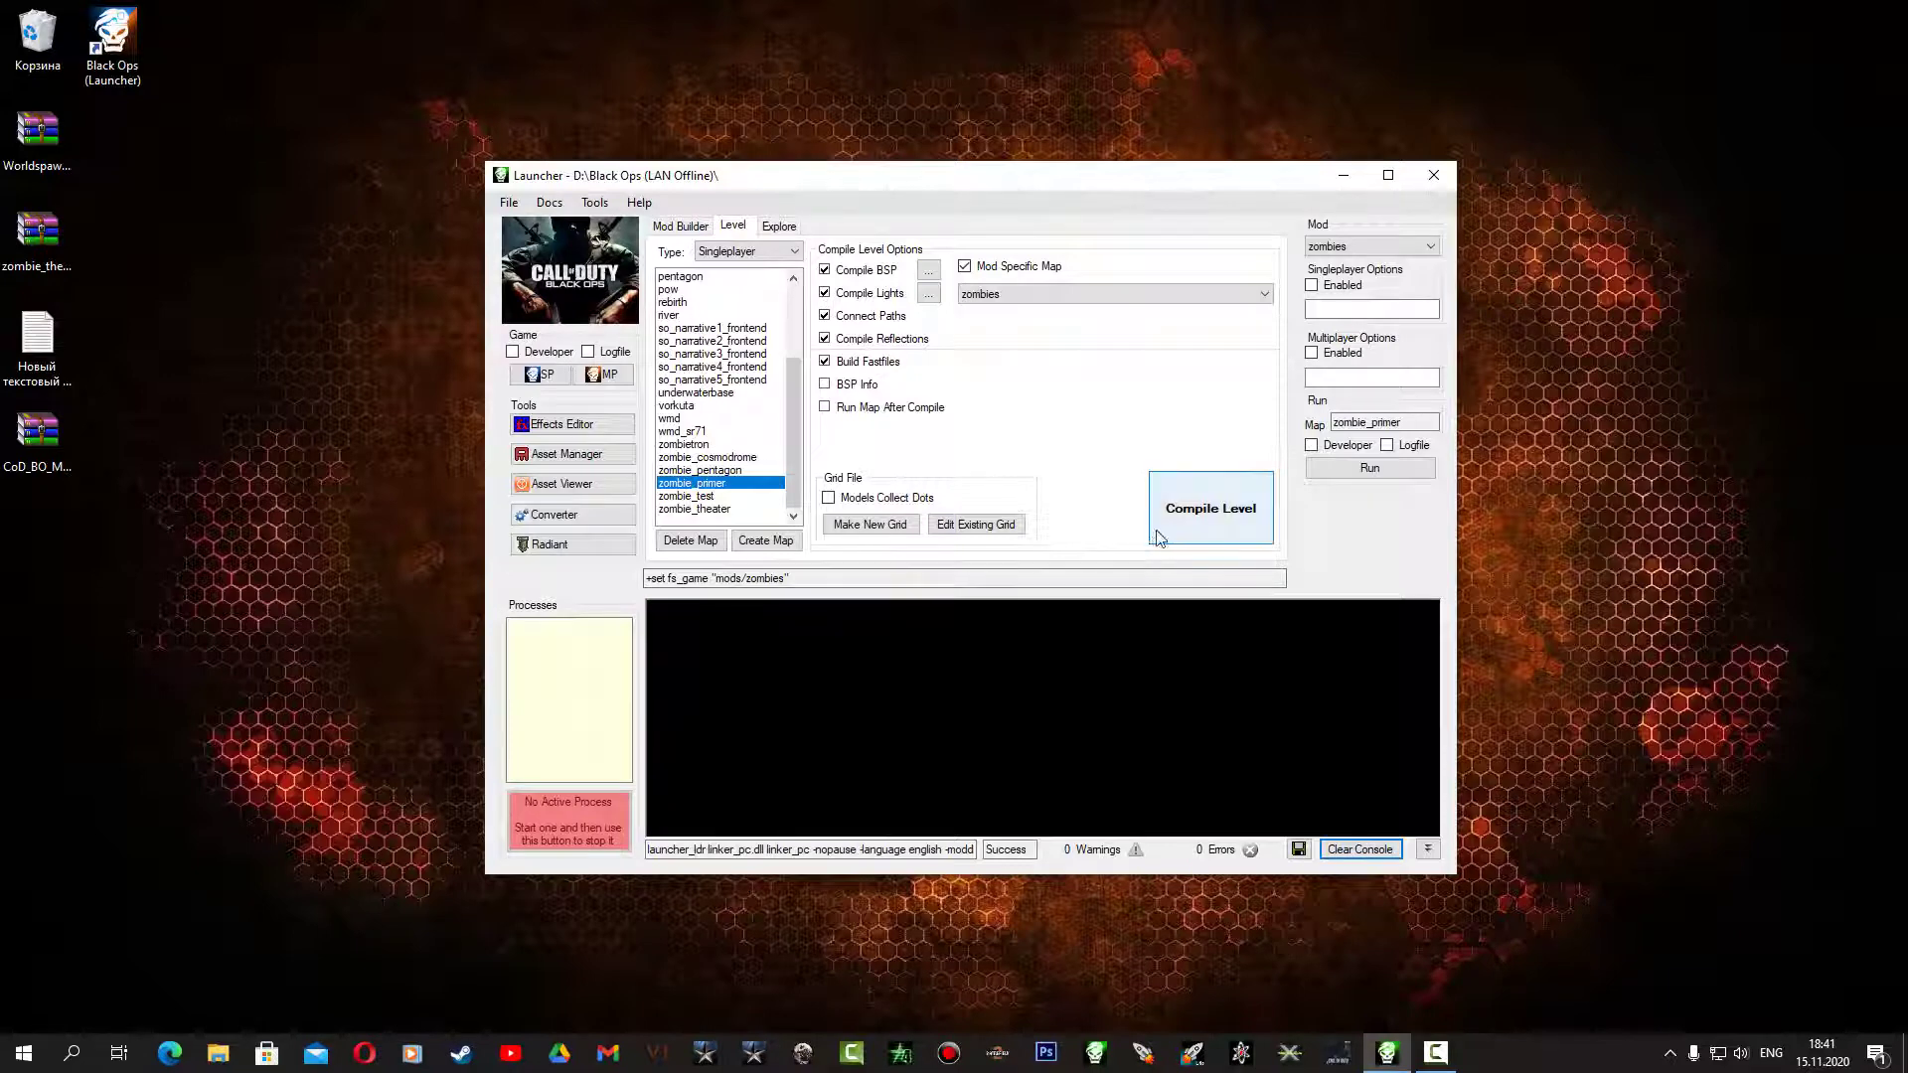
{"action": "left_click", "coordinate": [1164, 515]}
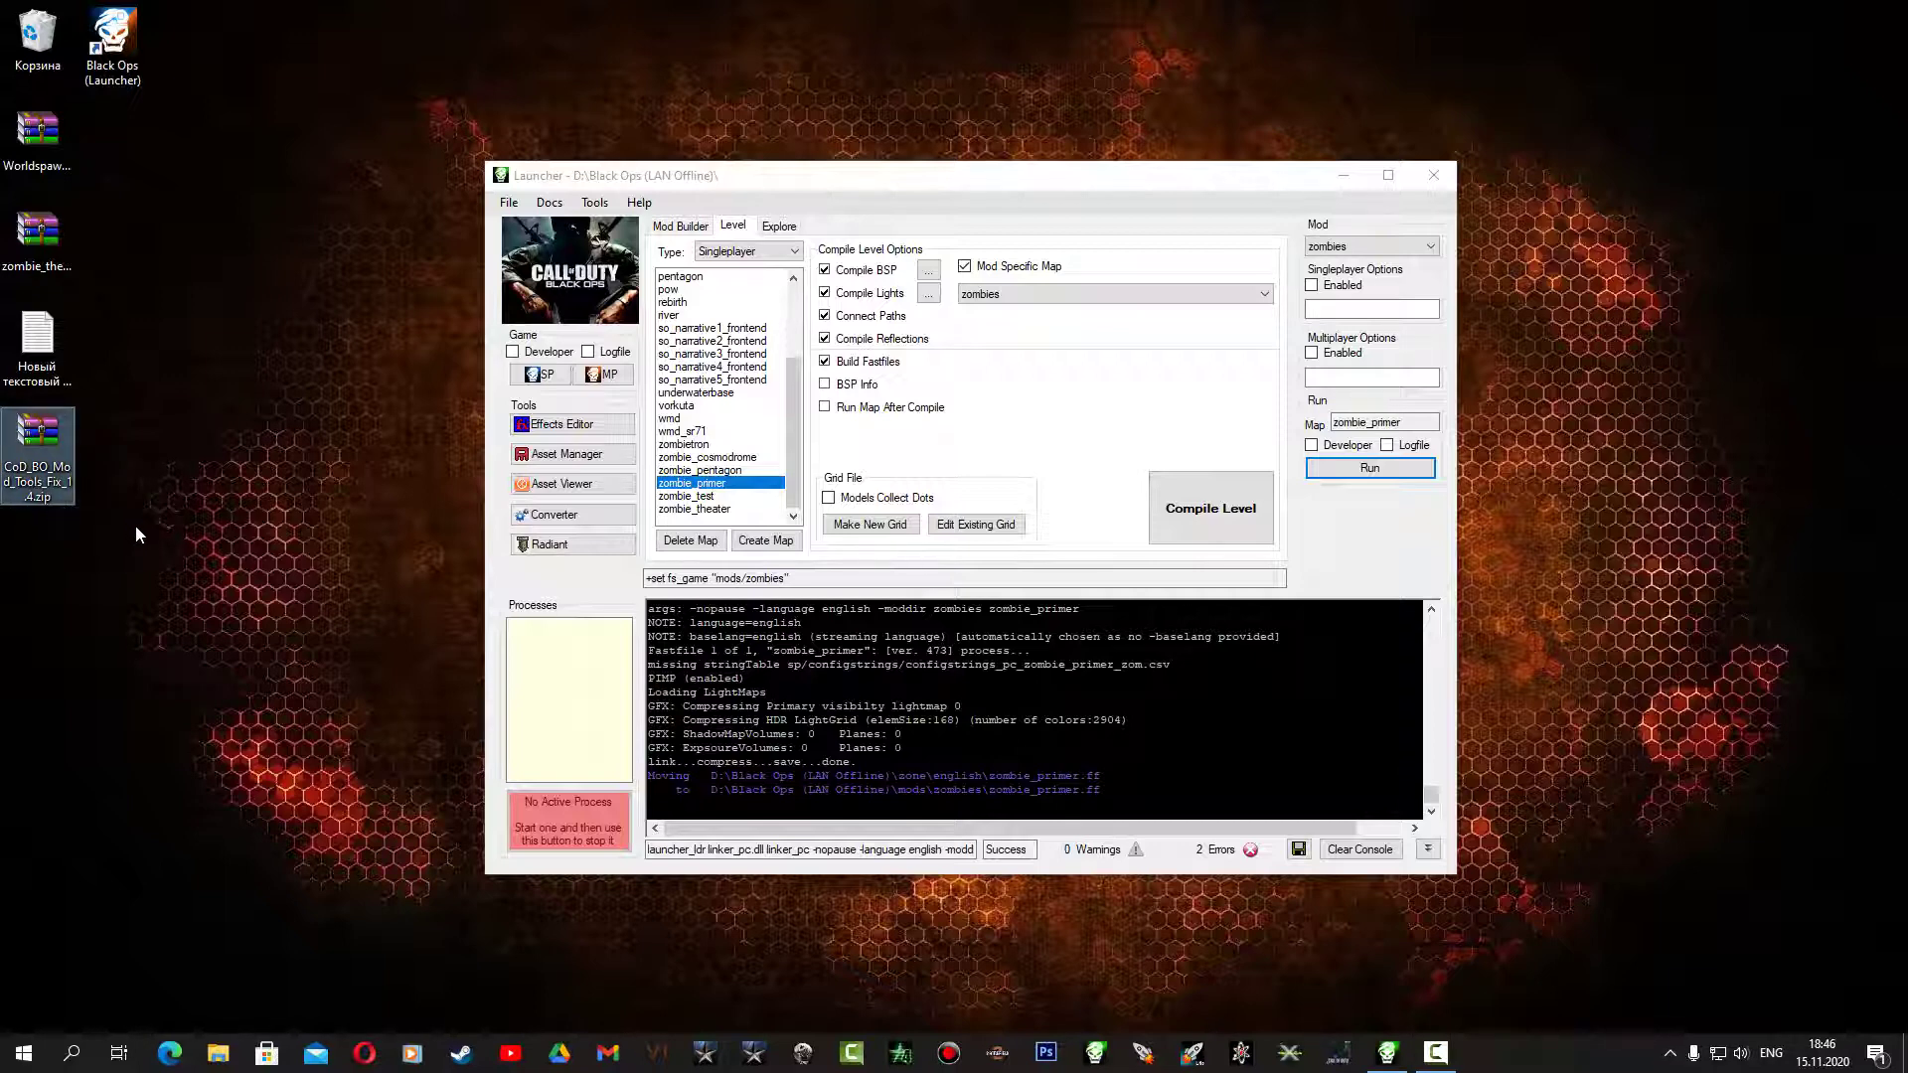
Open the zone_source folder inside the Black Ops (LAN Offline) install folder
{"action": "left_click", "coordinate": [6, 1063]}
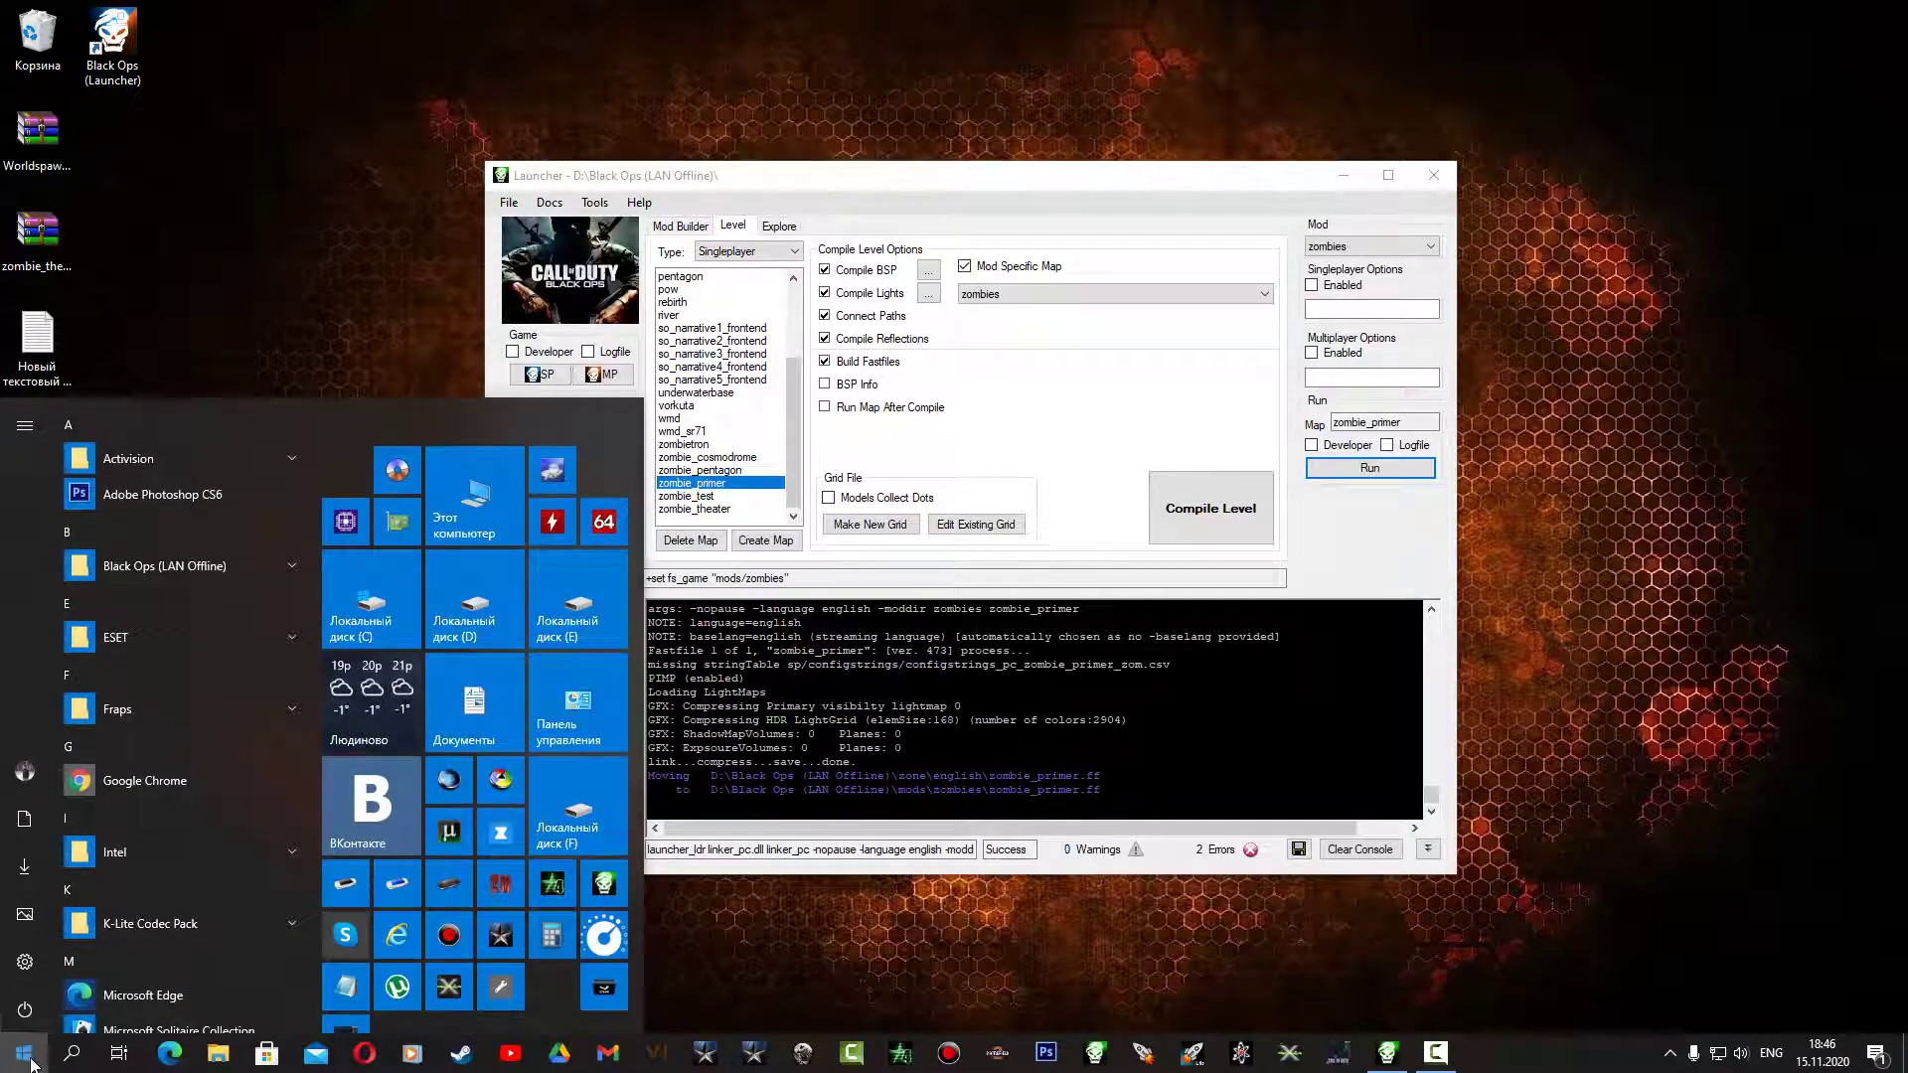
{"action": "left_click", "coordinate": [157, 75]}
{"action": "right_click", "coordinate": [127, 58]}
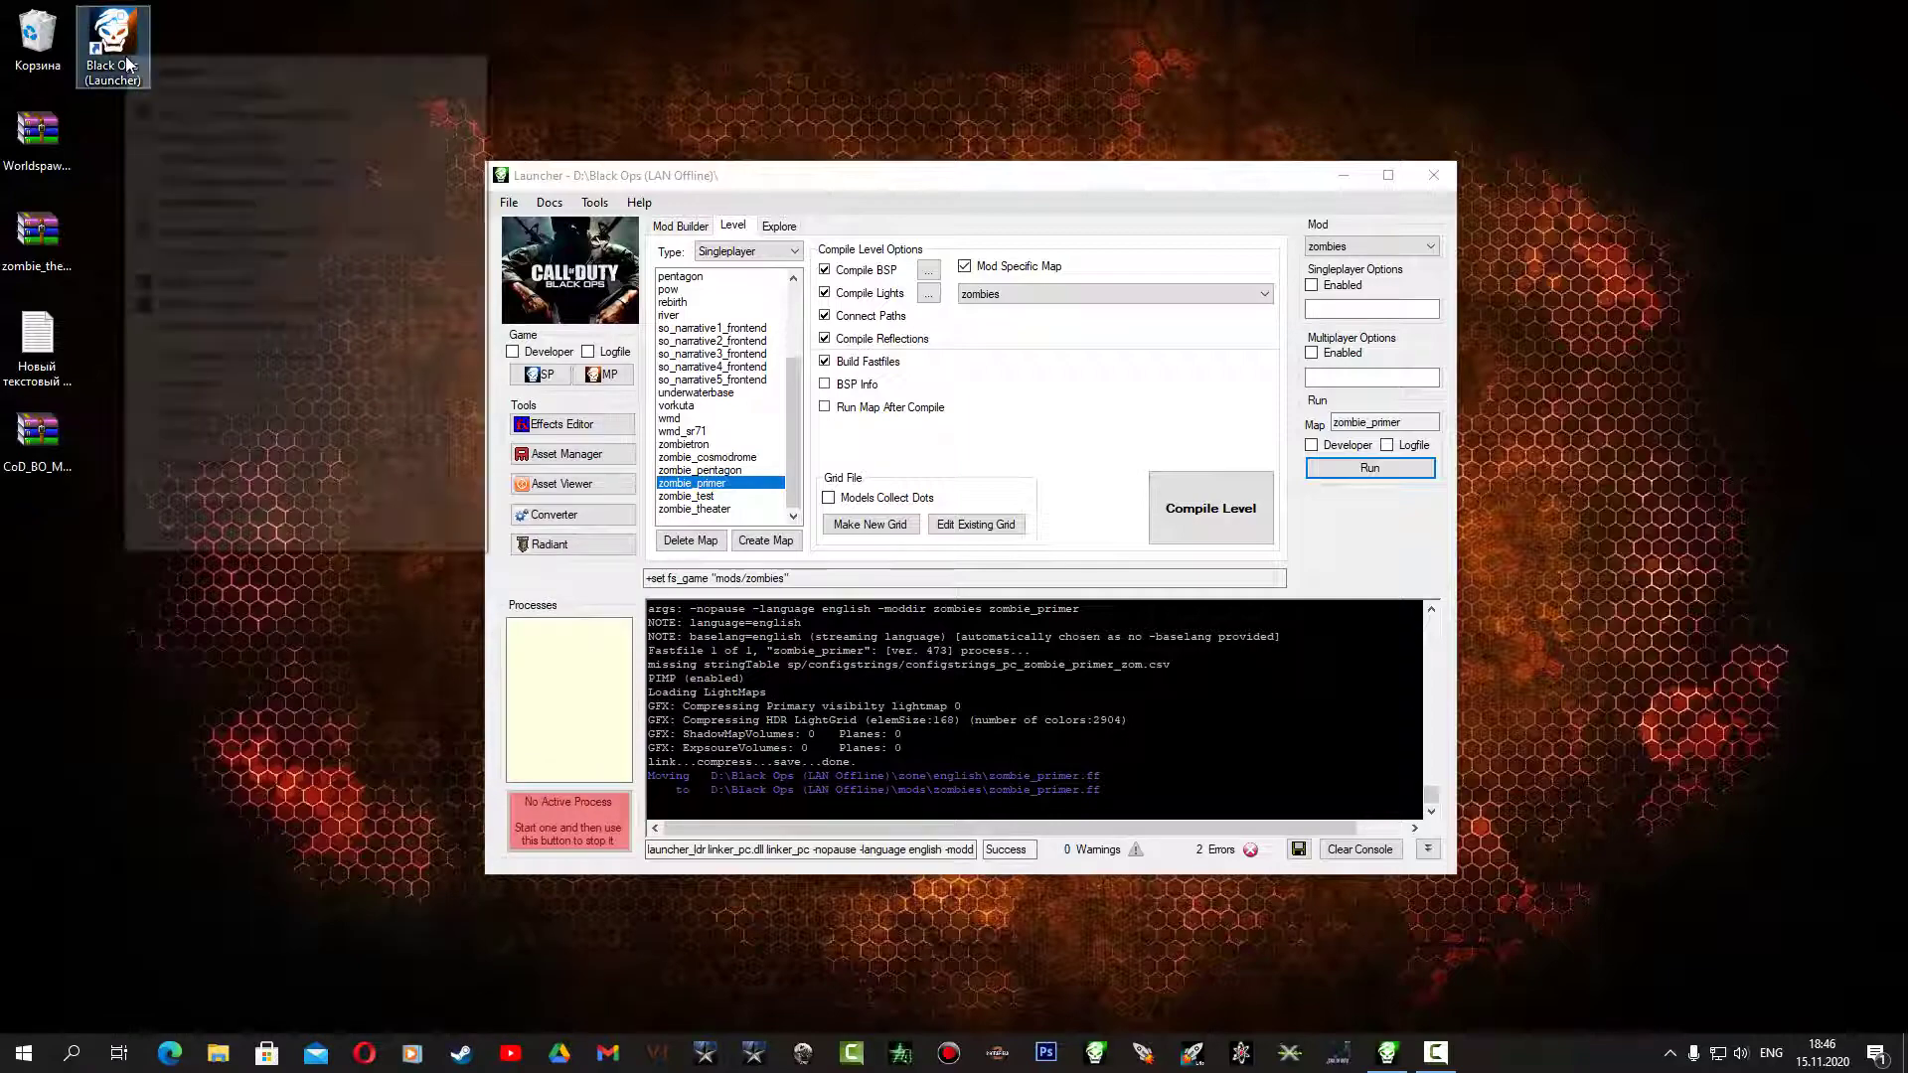
{"action": "left_click", "coordinate": [243, 92]}
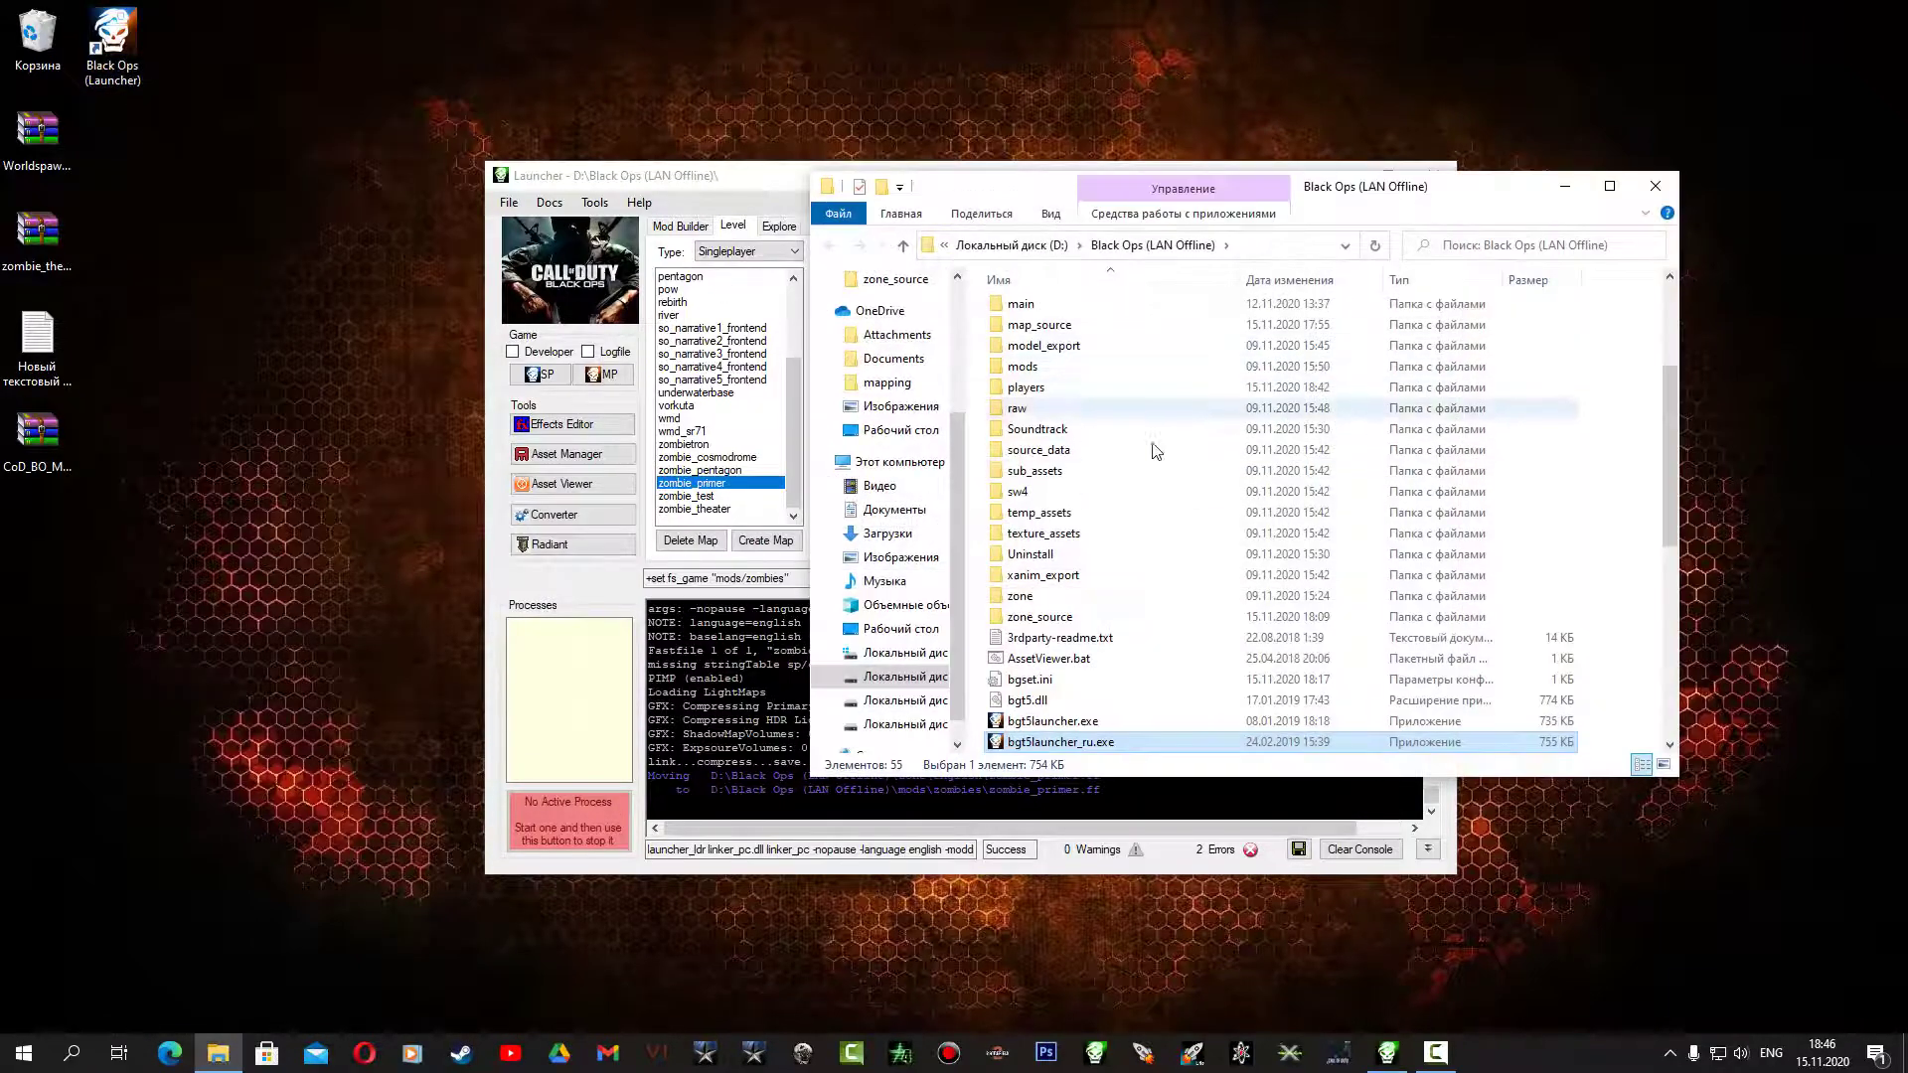
{"action": "double_click", "coordinate": [1060, 616]}
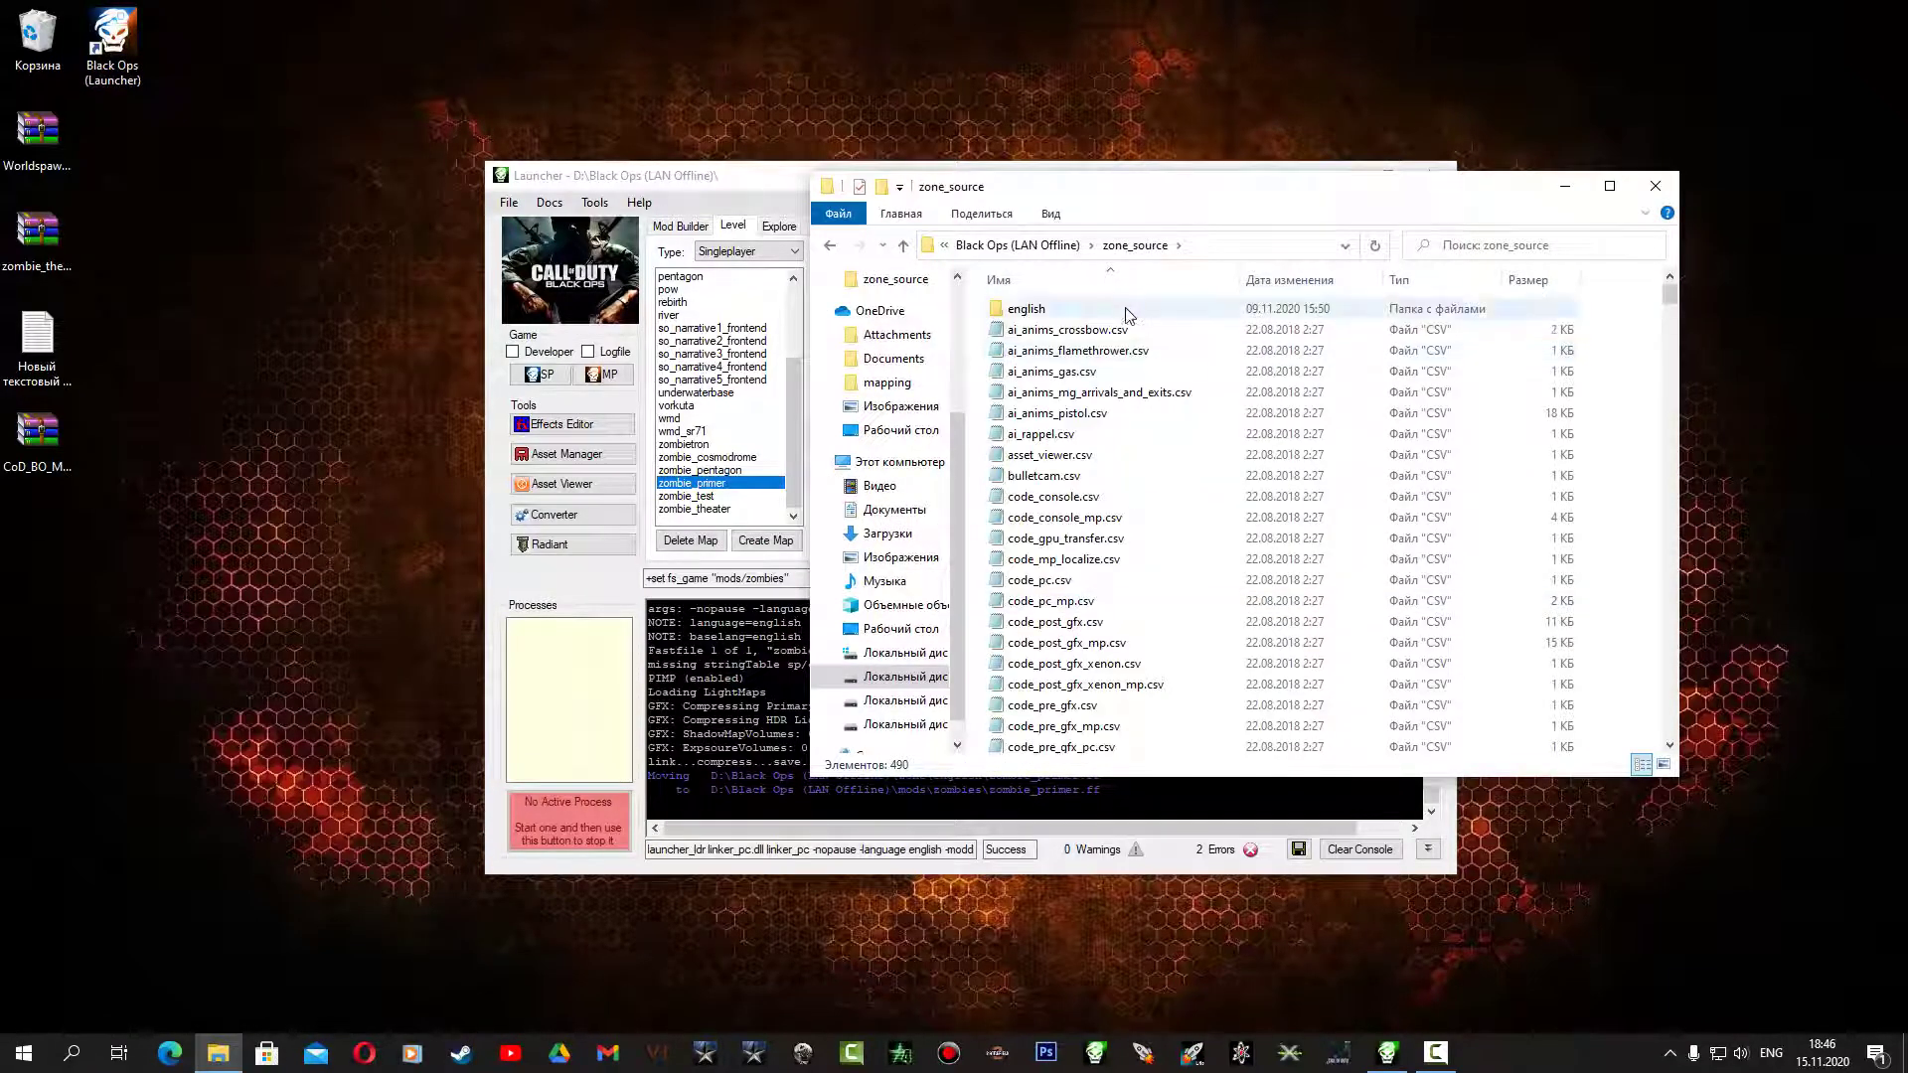
Sort the zone_source files by modification date and open zombie_primer.csv in Notepad
{"action": "left_click", "coordinate": [1283, 280]}
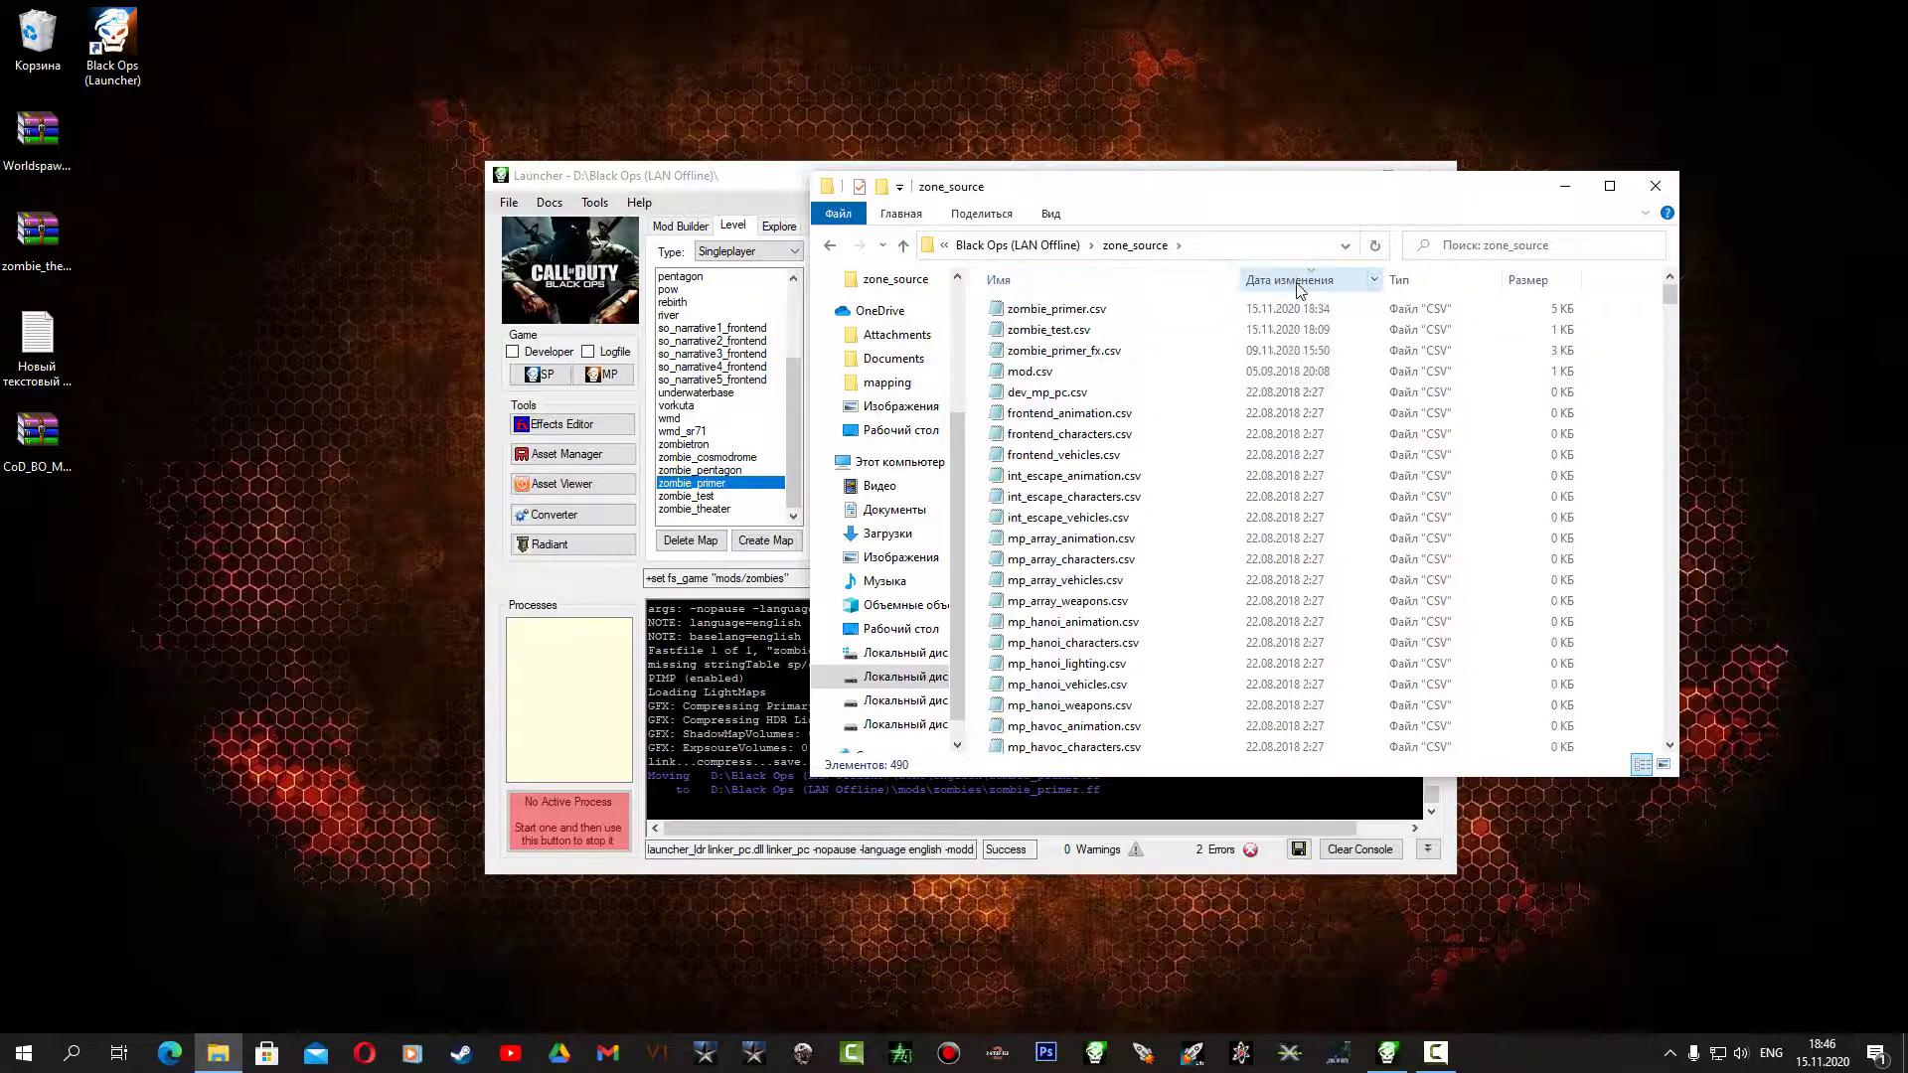
{"action": "left_click", "coordinate": [1060, 314]}
{"action": "double_click", "coordinate": [1060, 314]}
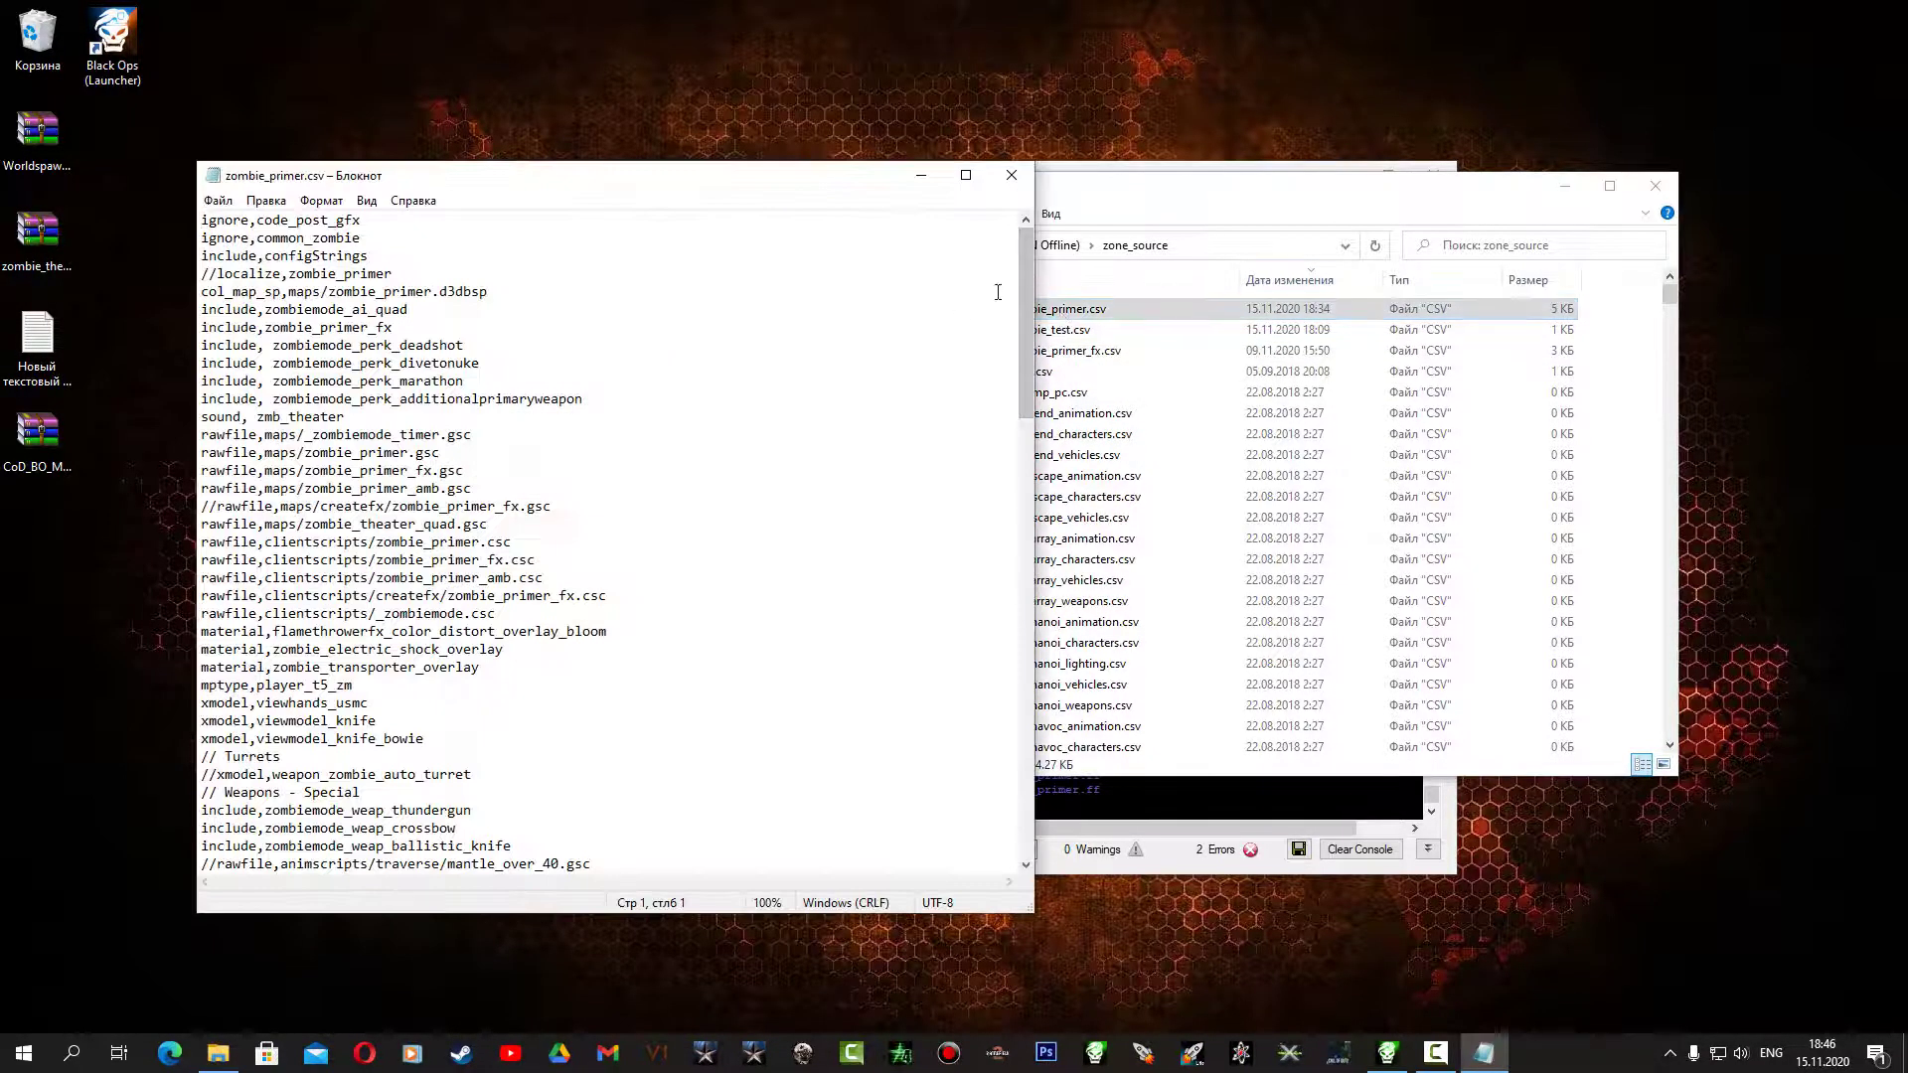
Sort the zone_source files by name, open zombie_theater.csv and place it beside the zombie_primer.csv window
{"action": "left_click", "coordinate": [1133, 203]}
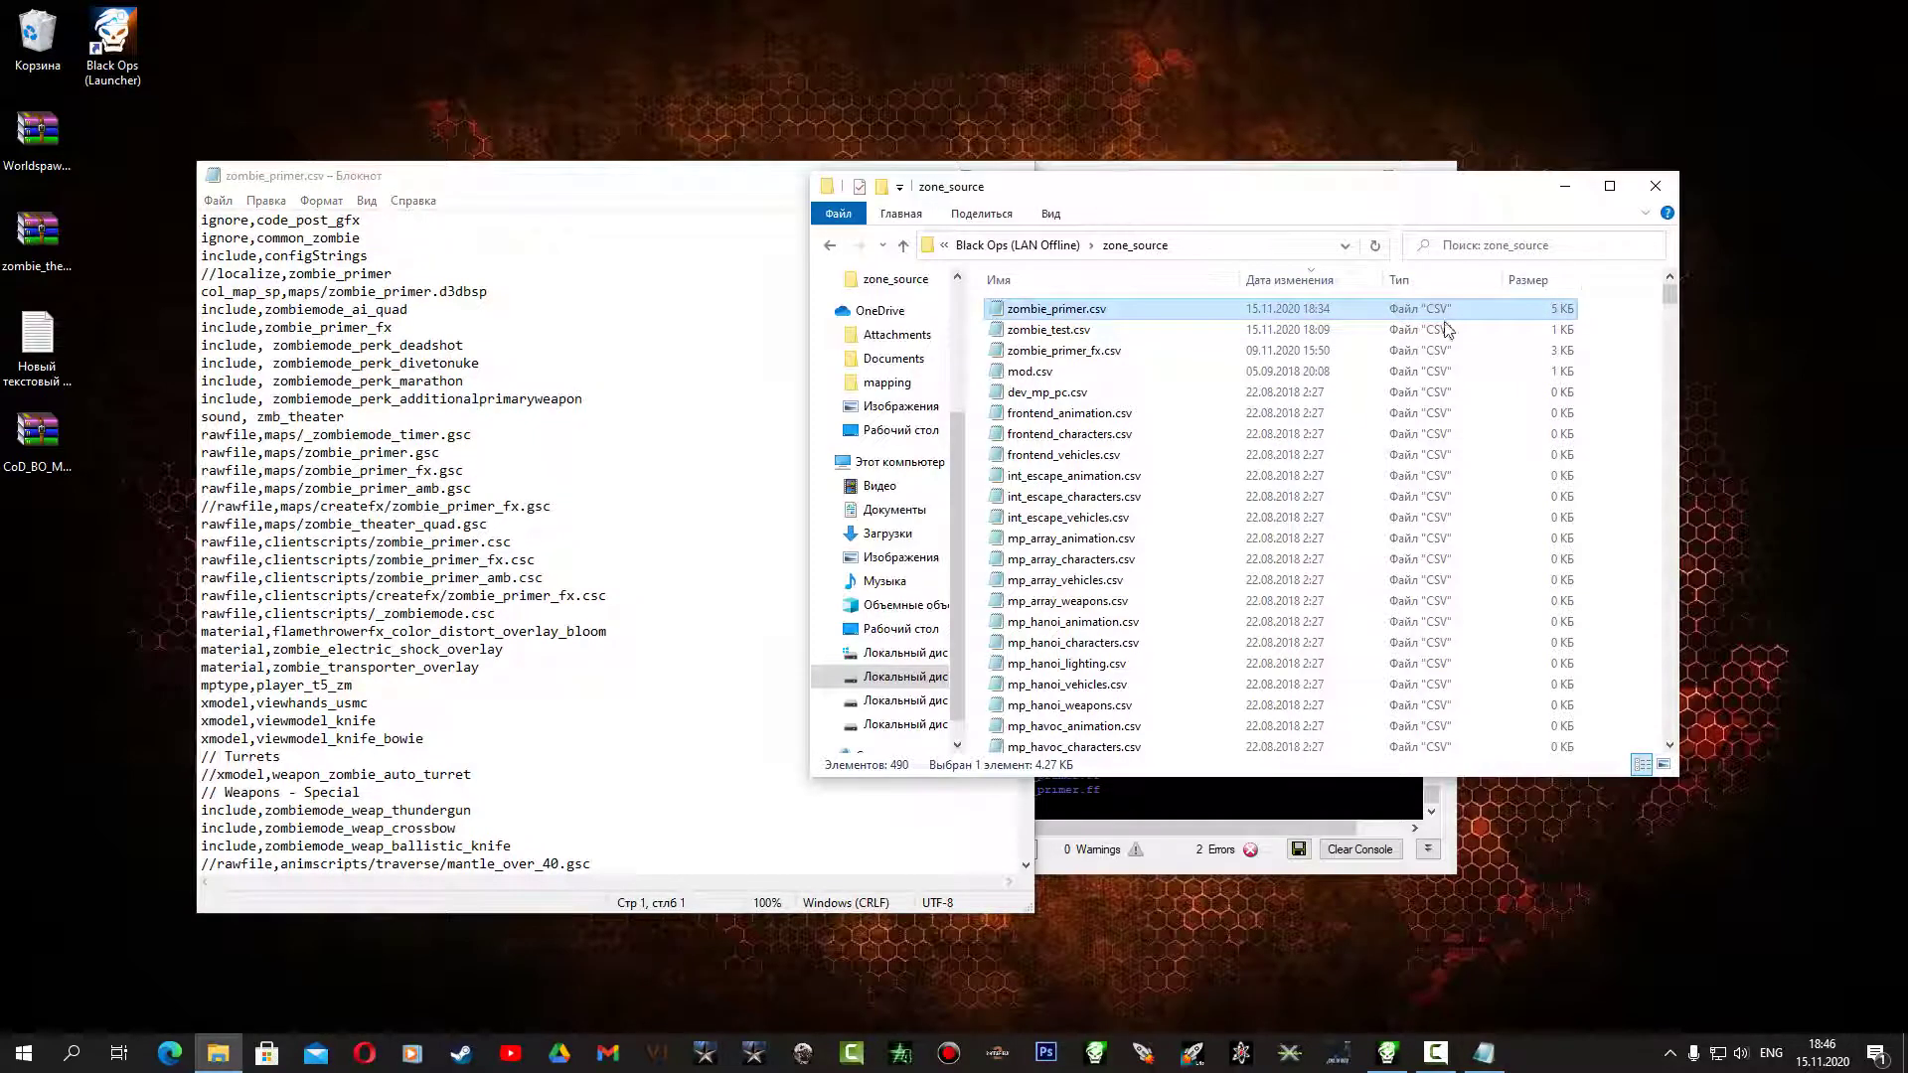
{"action": "left_click", "coordinate": [1073, 283]}
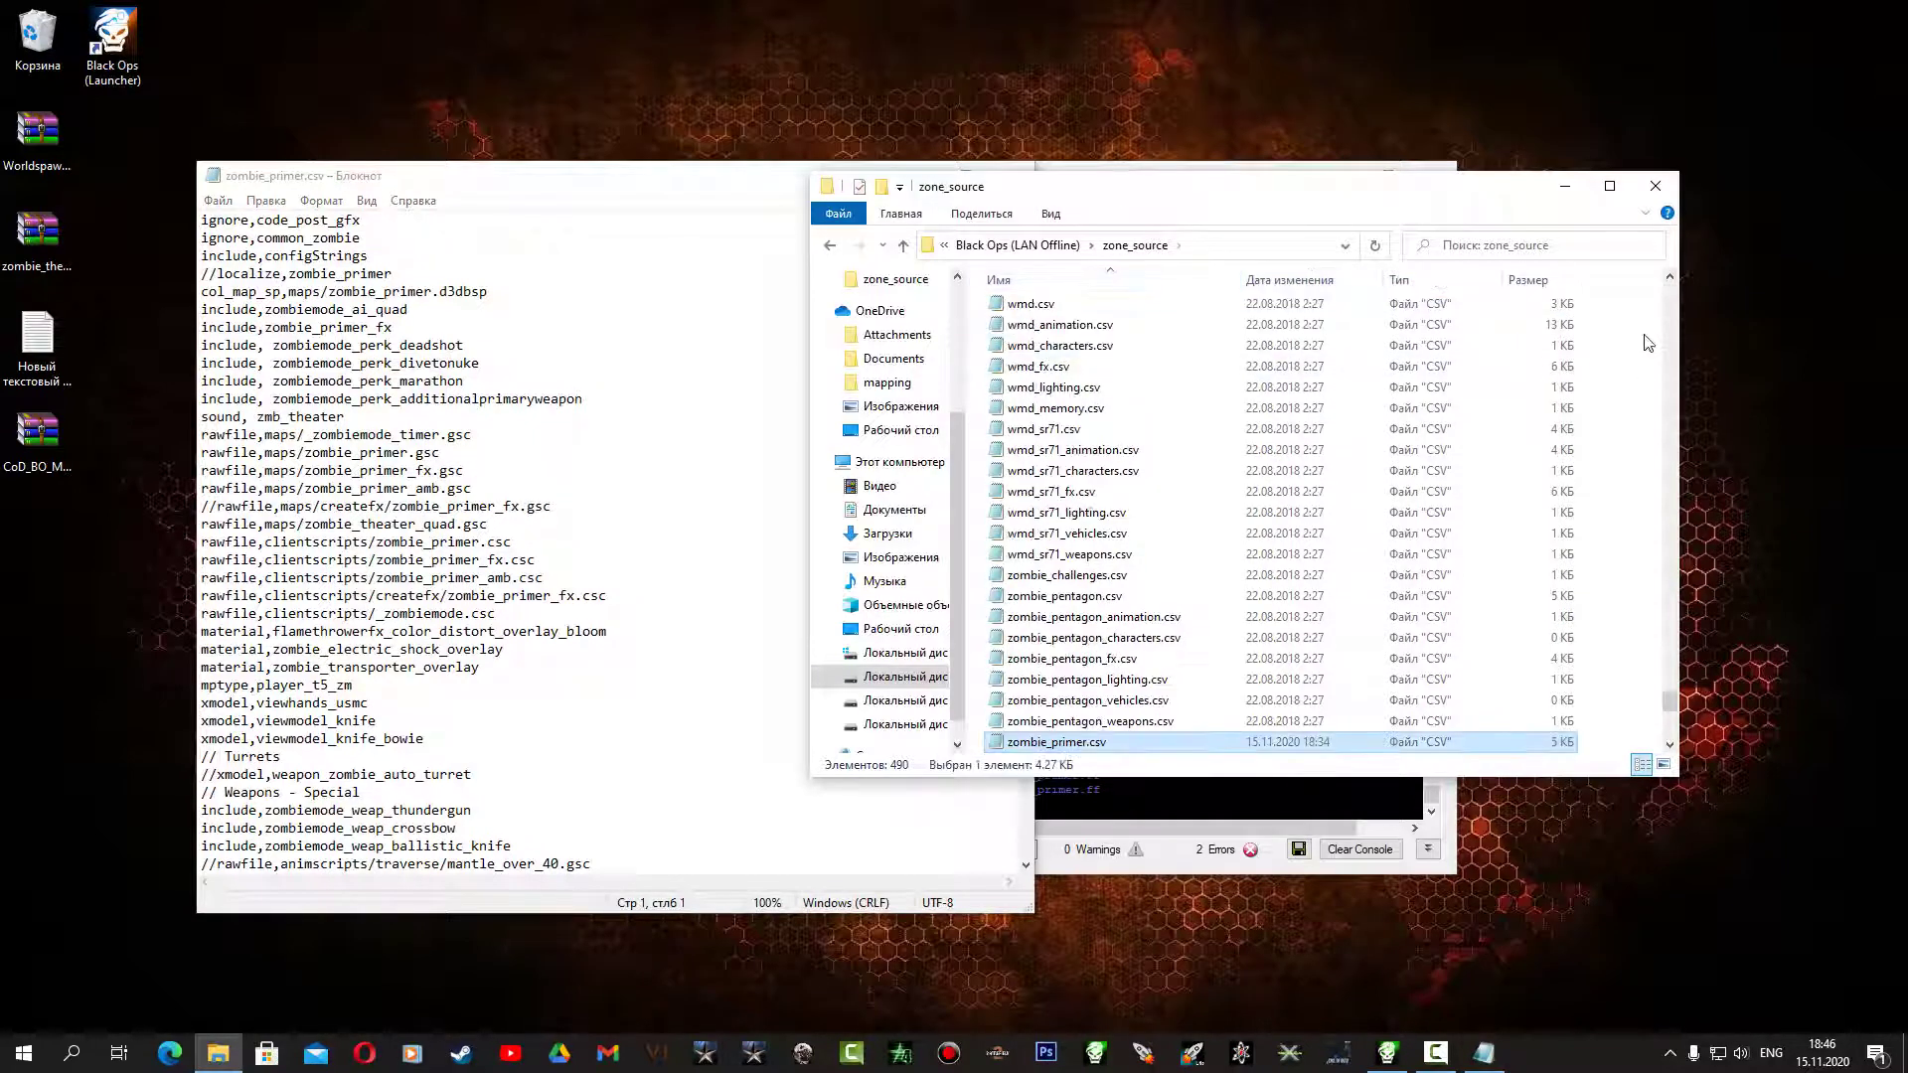
{"action": "mouse_move", "coordinate": [1671, 702]}
{"action": "left_mouse_down"}
{"action": "mouse_move", "coordinate": [1667, 328]}
{"action": "mouse_move", "coordinate": [1650, 711]}
{"action": "left_mouse_up"}
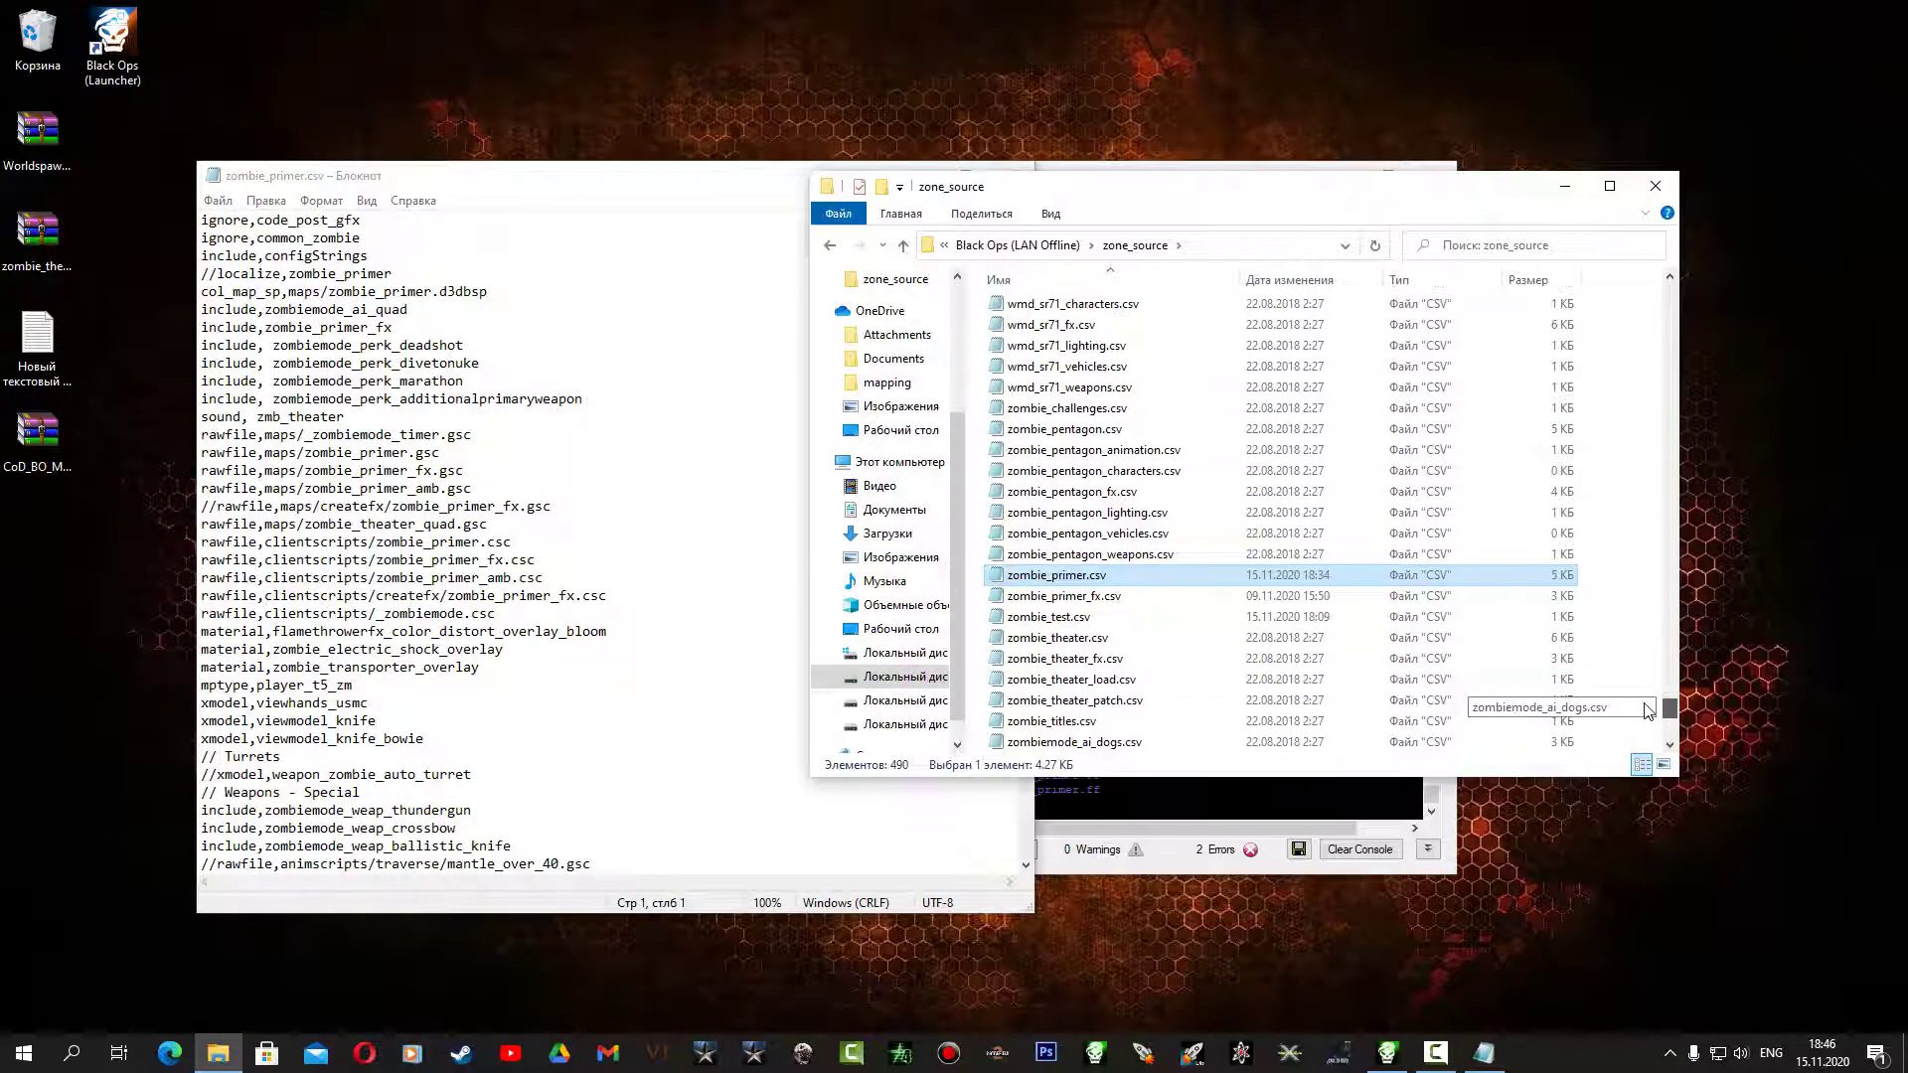
{"action": "left_click", "coordinate": [1085, 640]}
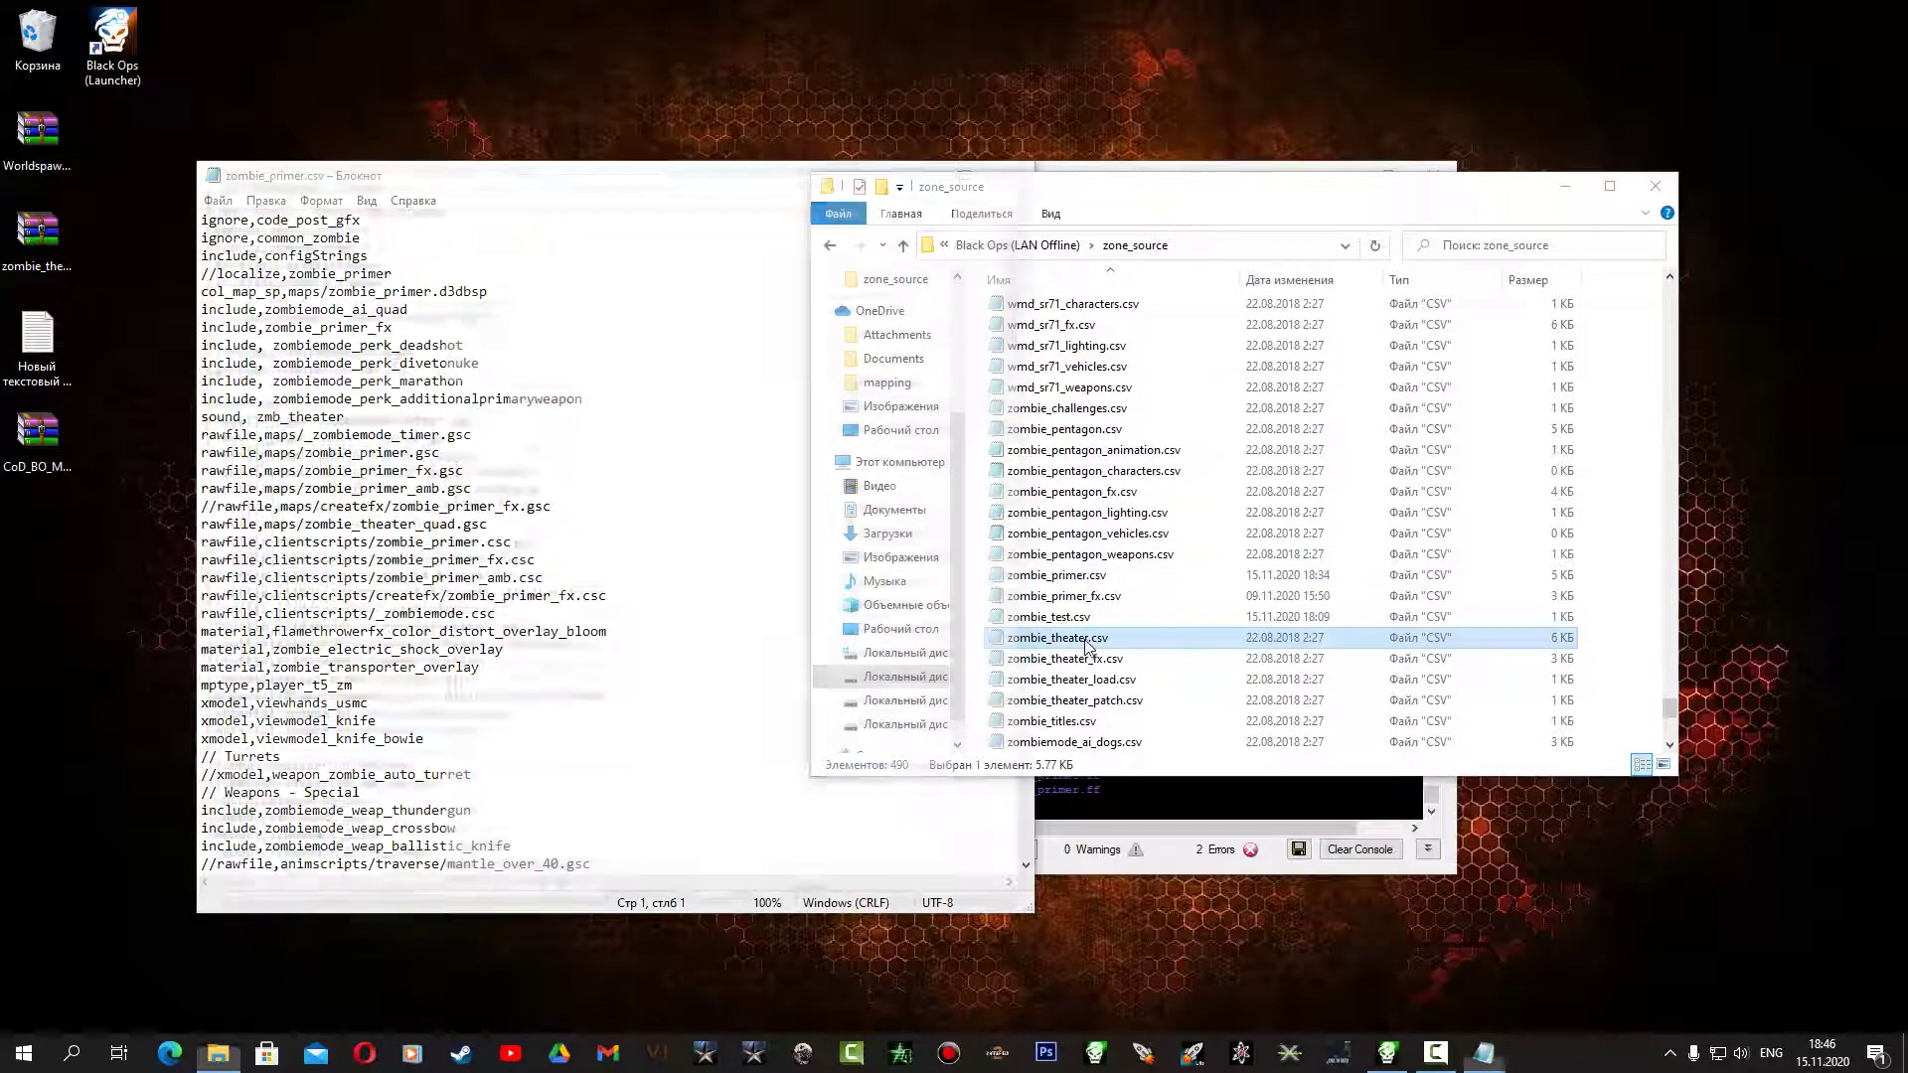
{"action": "left_click_drag", "start_coordinate": [589, 189], "coordinate": [1313, 109]}
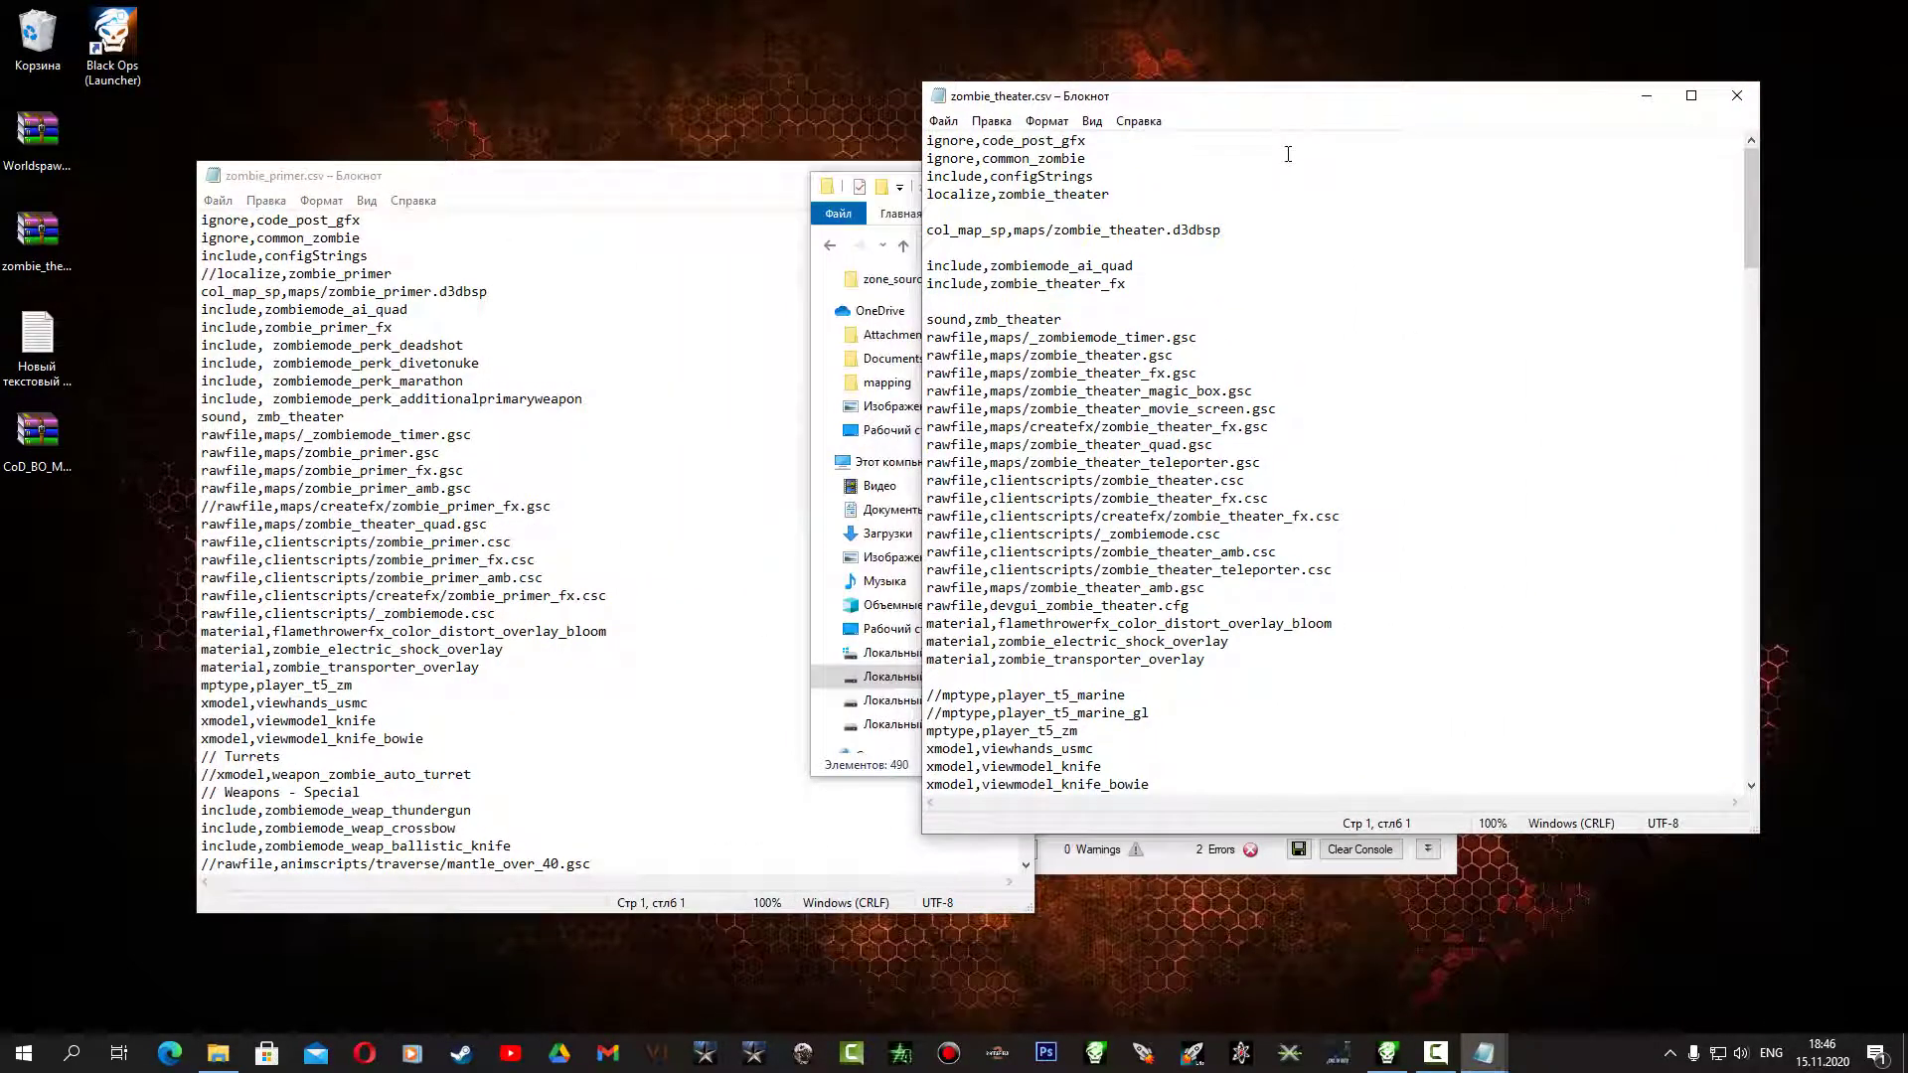
Find "vision" in zombie_theater.csv, copy the line rawfile,vision/zombie_theater.vision and close the file
{"action": "key", "text": "ctrl+f"}
{"action": "left_click", "coordinate": [1287, 300]}
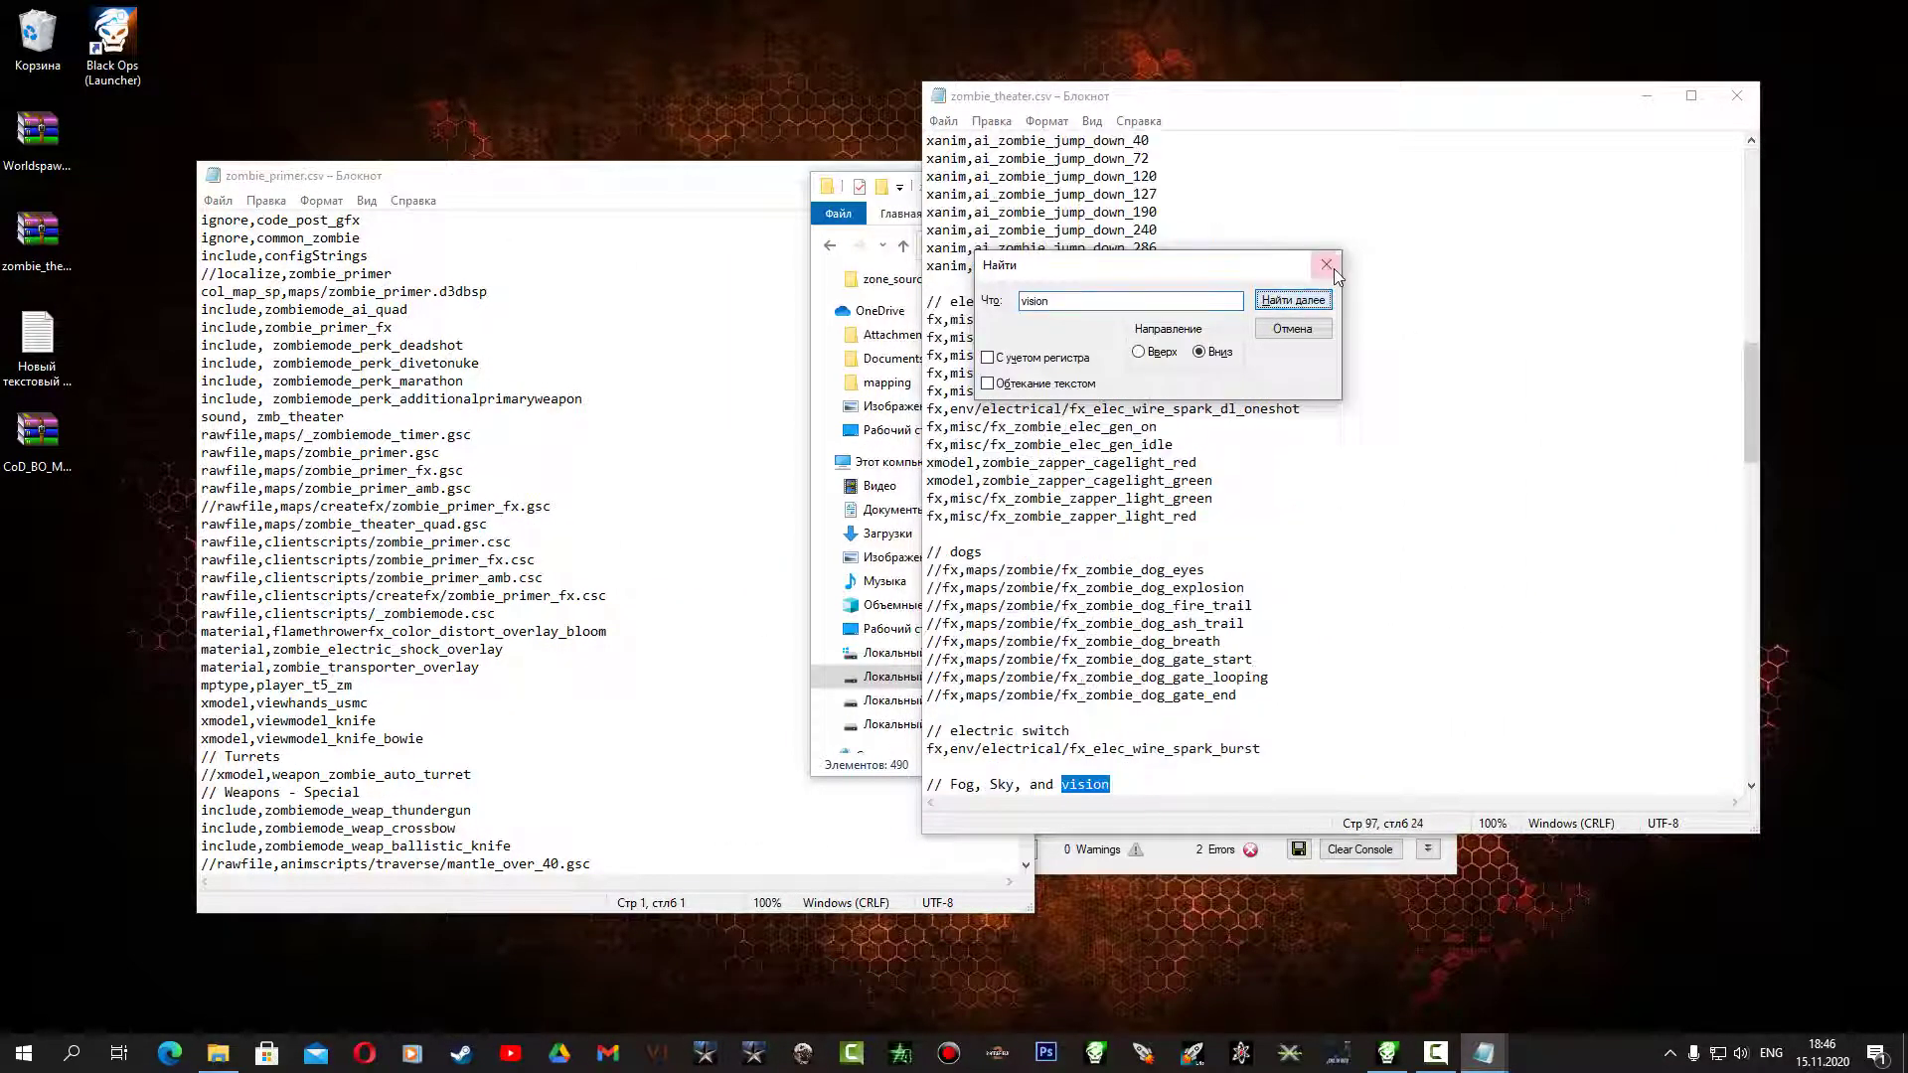
{"action": "left_click", "coordinate": [1332, 267]}
{"action": "scroll", "coordinate": [1032, 574], "scroll_direction": "down", "scroll_amount": 7}
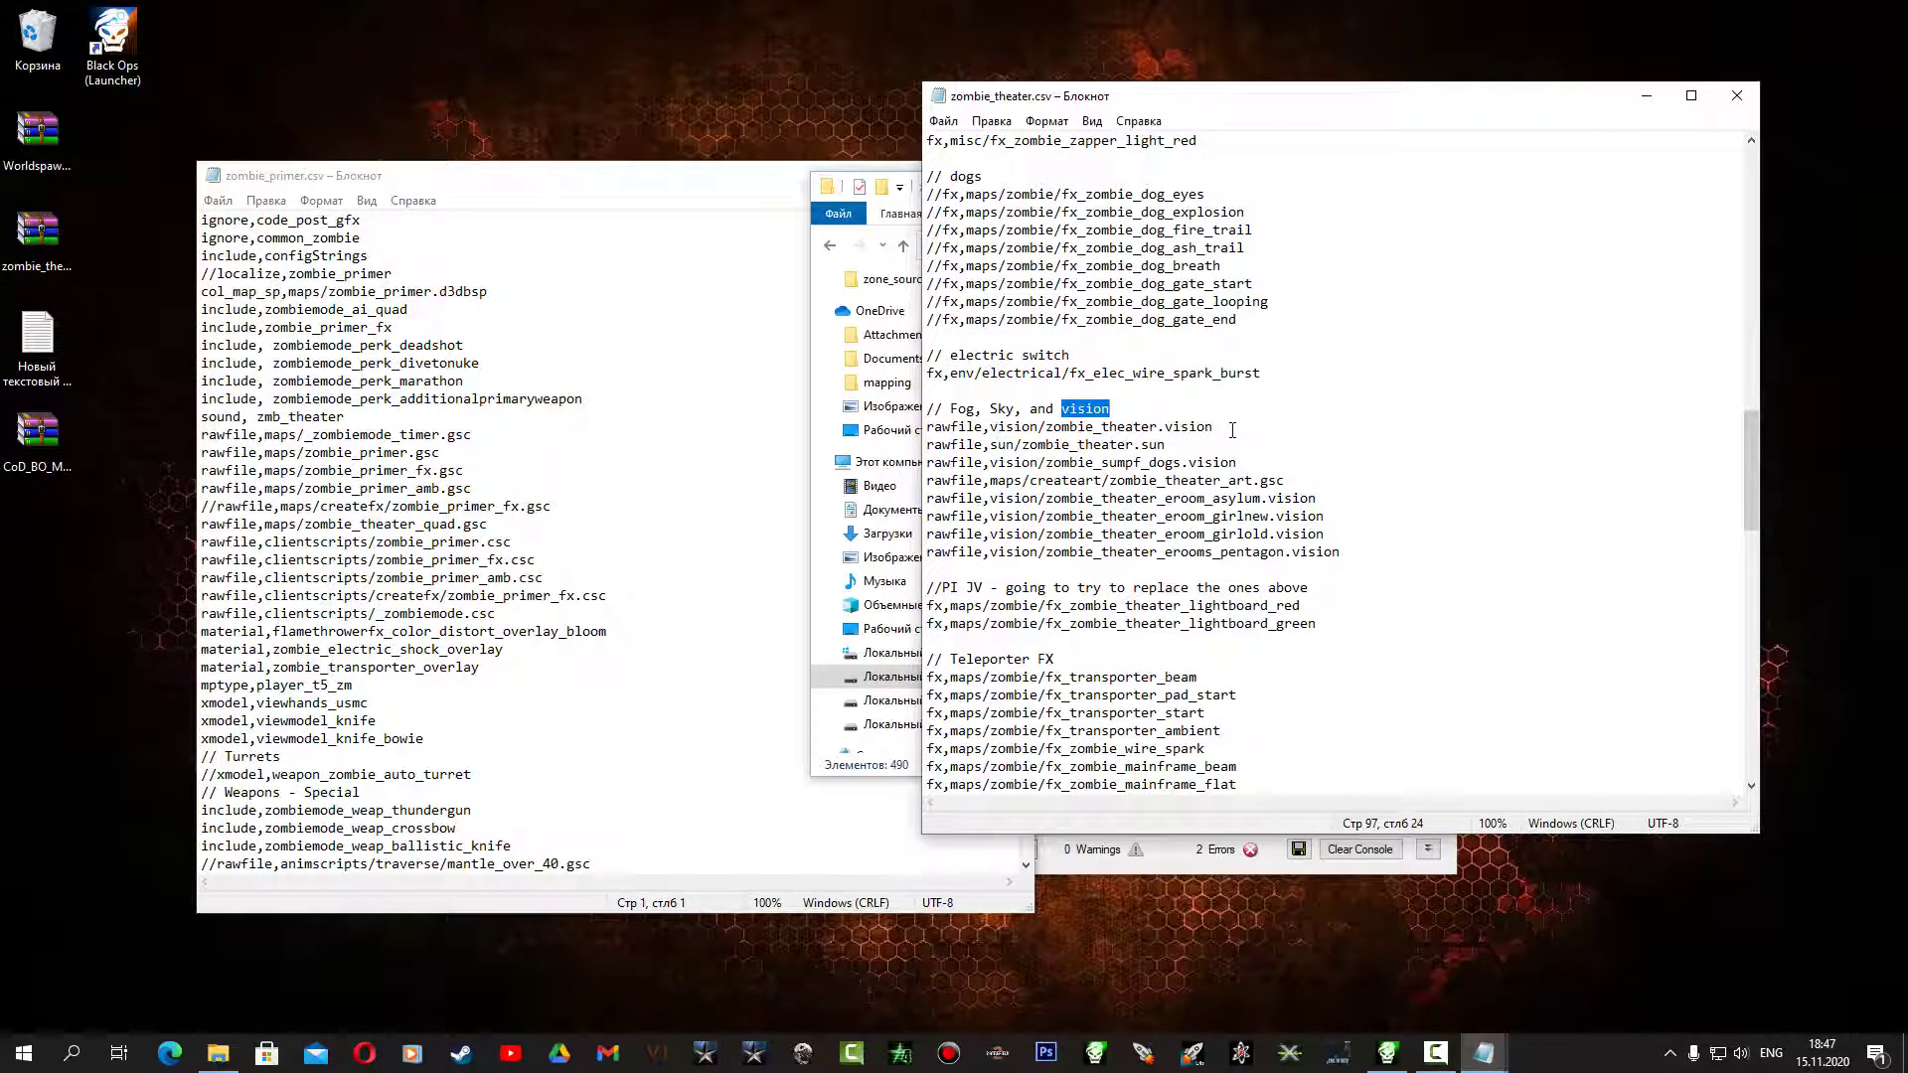
{"action": "left_click_drag", "start_coordinate": [1232, 429], "coordinate": [924, 427]}
{"action": "key", "text": "ctrl+c"}
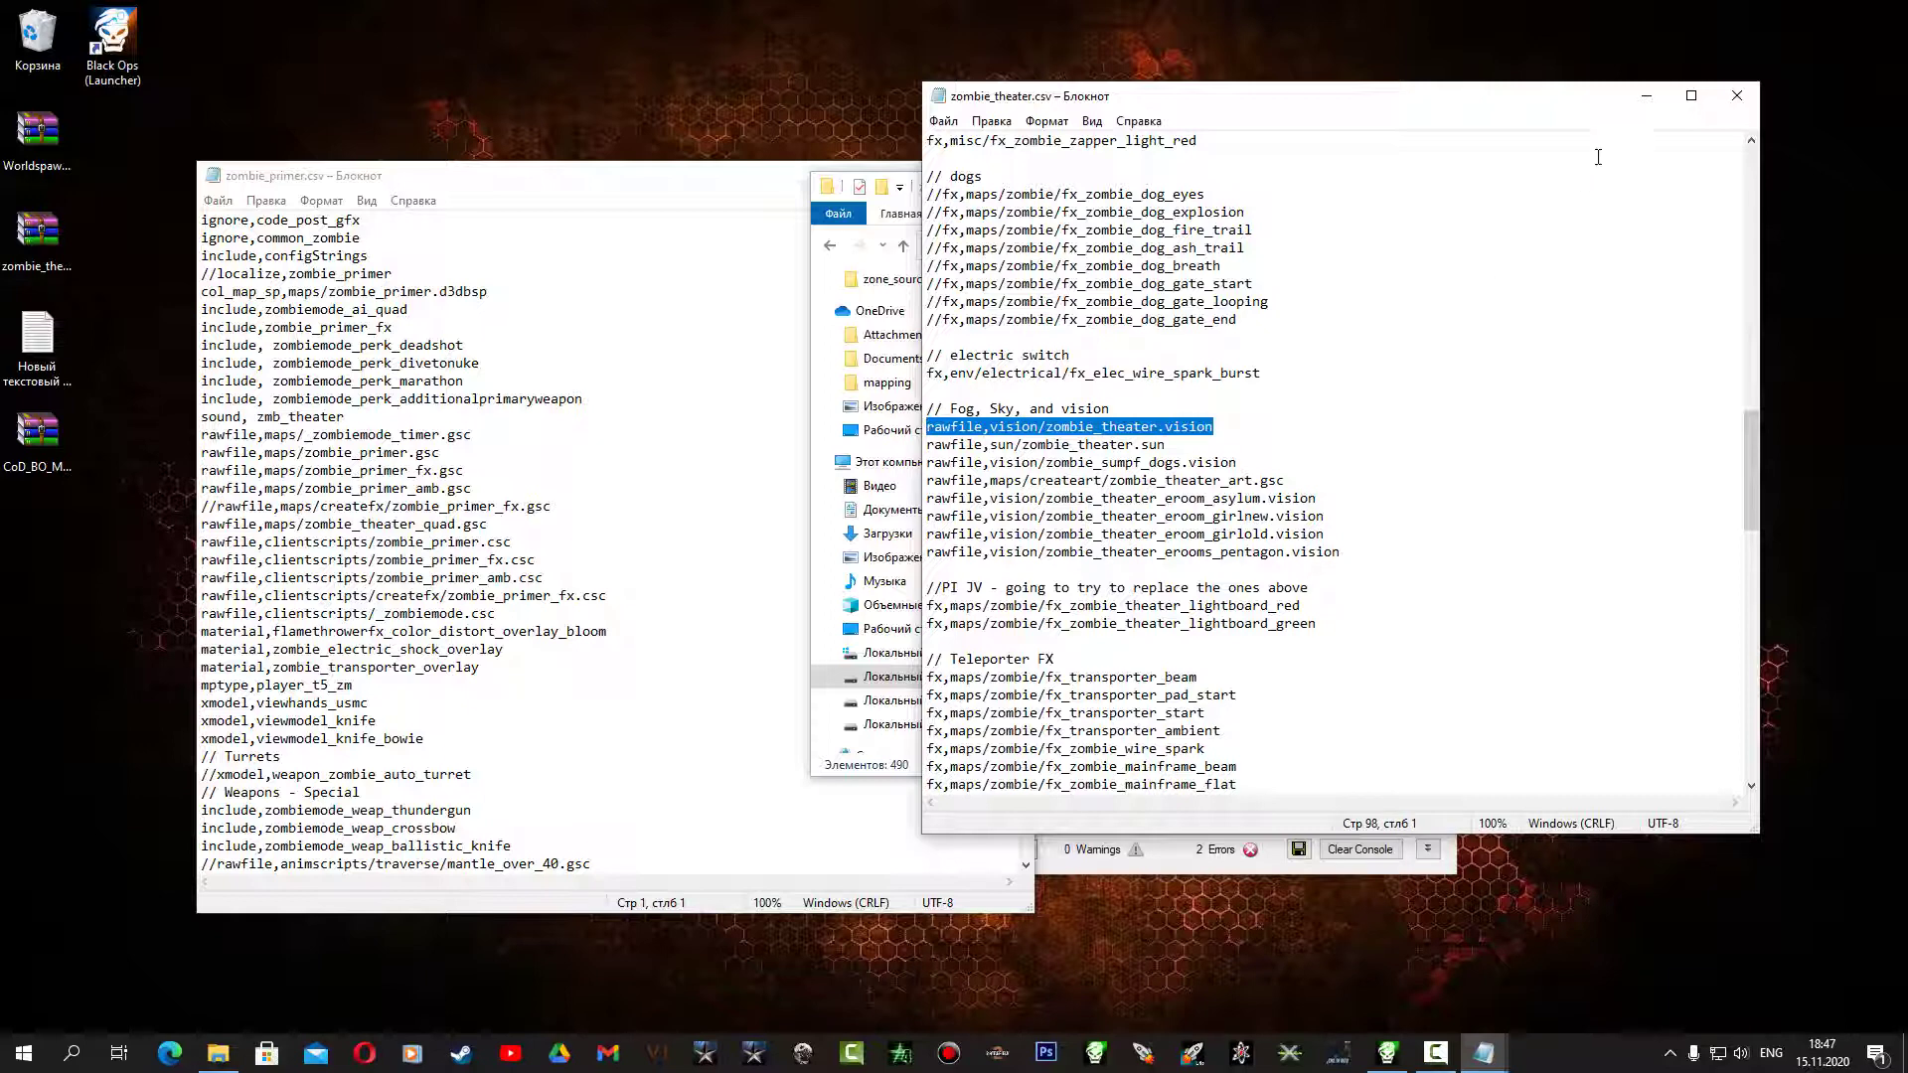
{"action": "left_click", "coordinate": [1737, 96]}
Find "vision" in zombie_primer.csv and replace the zombie_primer.vision line with rawfile,vision/zombie_theater.vision
{"action": "left_click", "coordinate": [555, 282]}
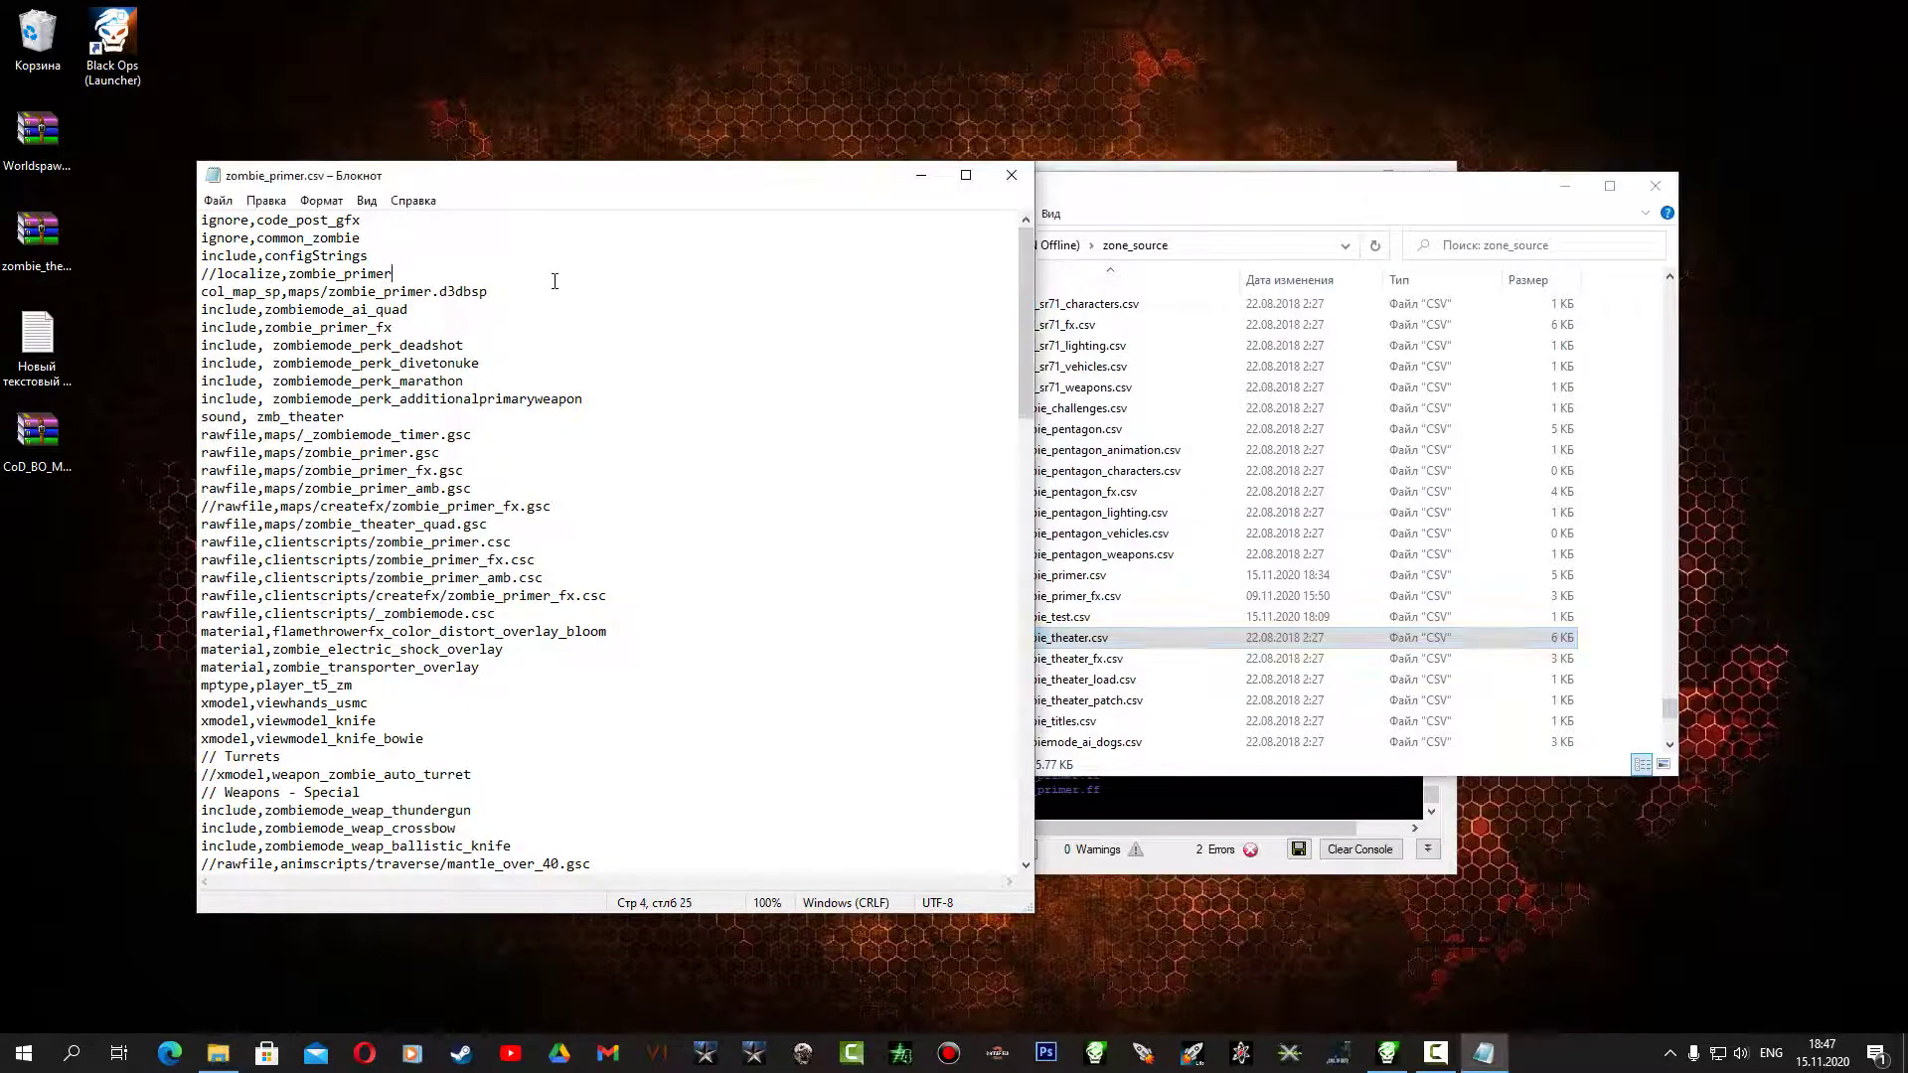
{"action": "left_click", "coordinate": [475, 237]}
{"action": "key", "text": "ctrl+f"}
{"action": "left_click", "coordinate": [569, 378]}
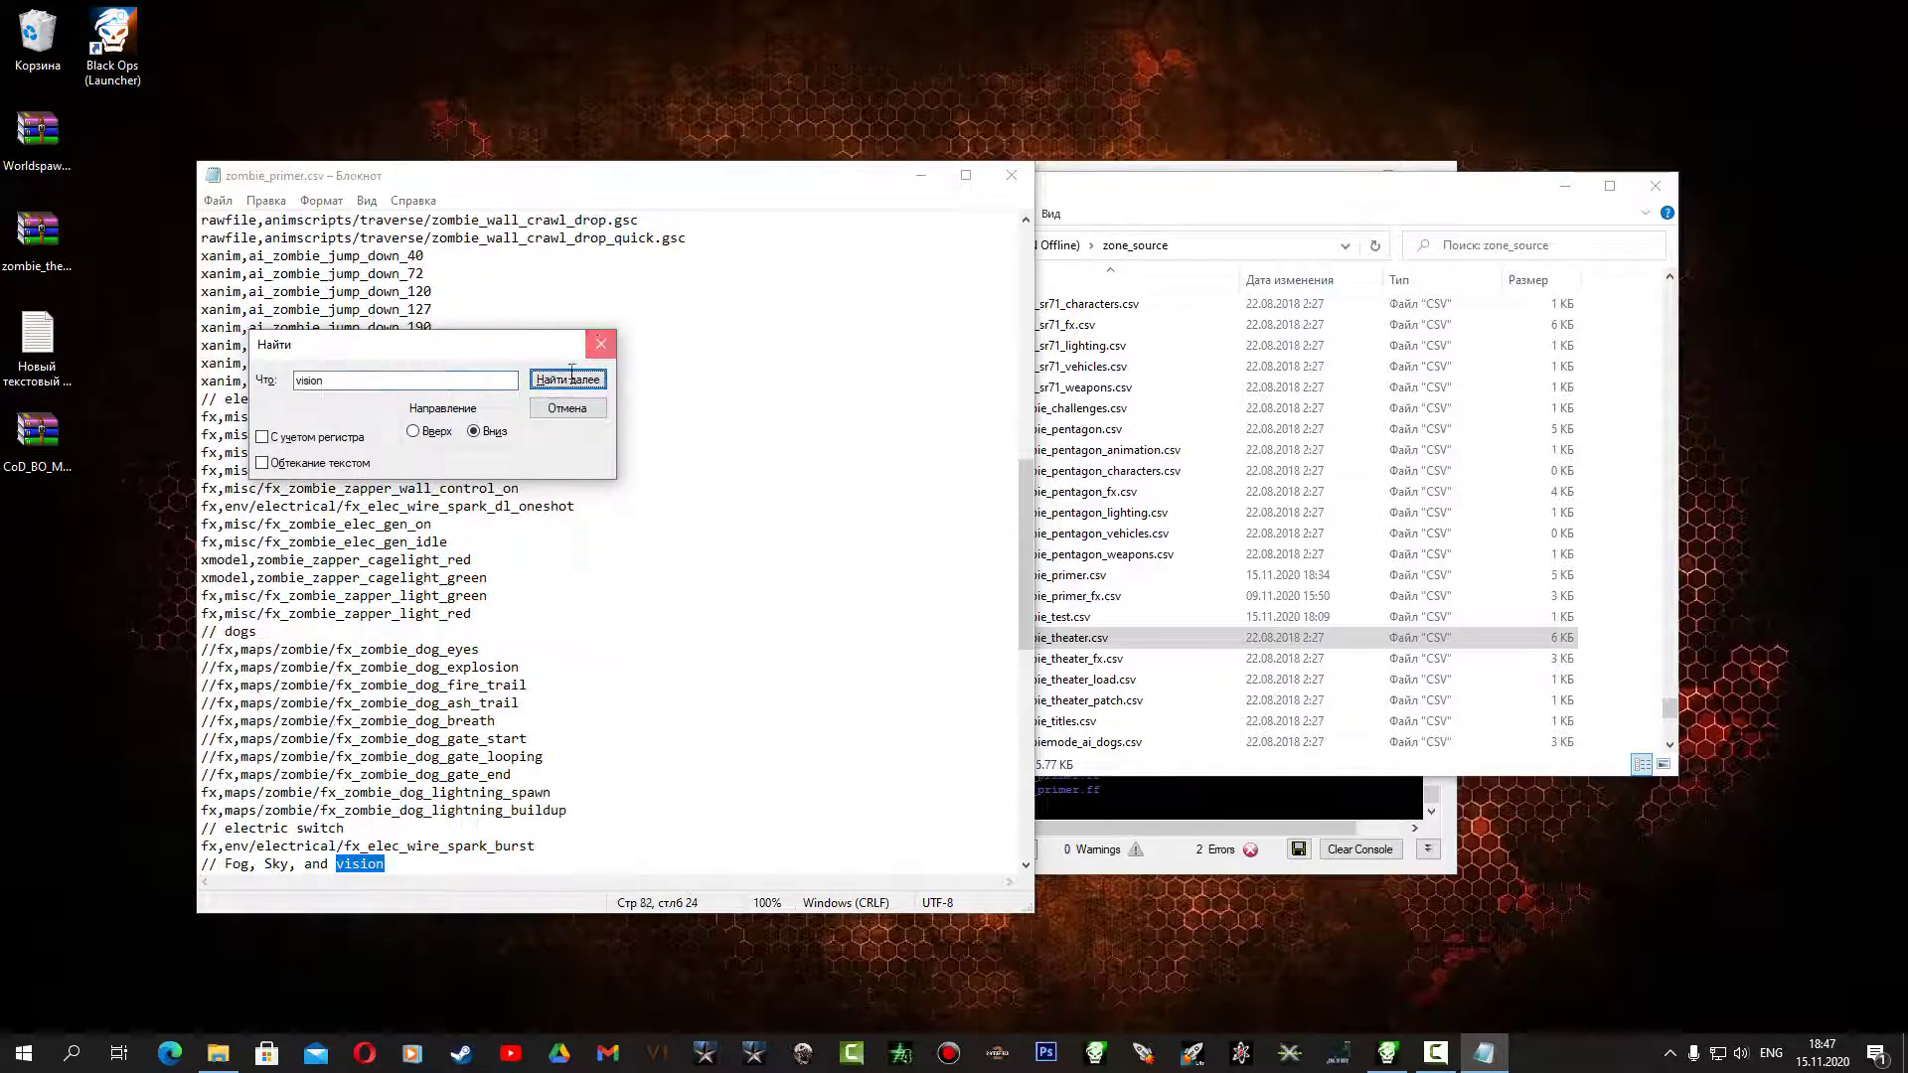
{"action": "left_click", "coordinate": [566, 407]}
{"action": "scroll", "coordinate": [401, 686], "scroll_direction": "down", "scroll_amount": 3}
{"action": "scroll", "coordinate": [288, 717], "scroll_direction": "down", "scroll_amount": 1}
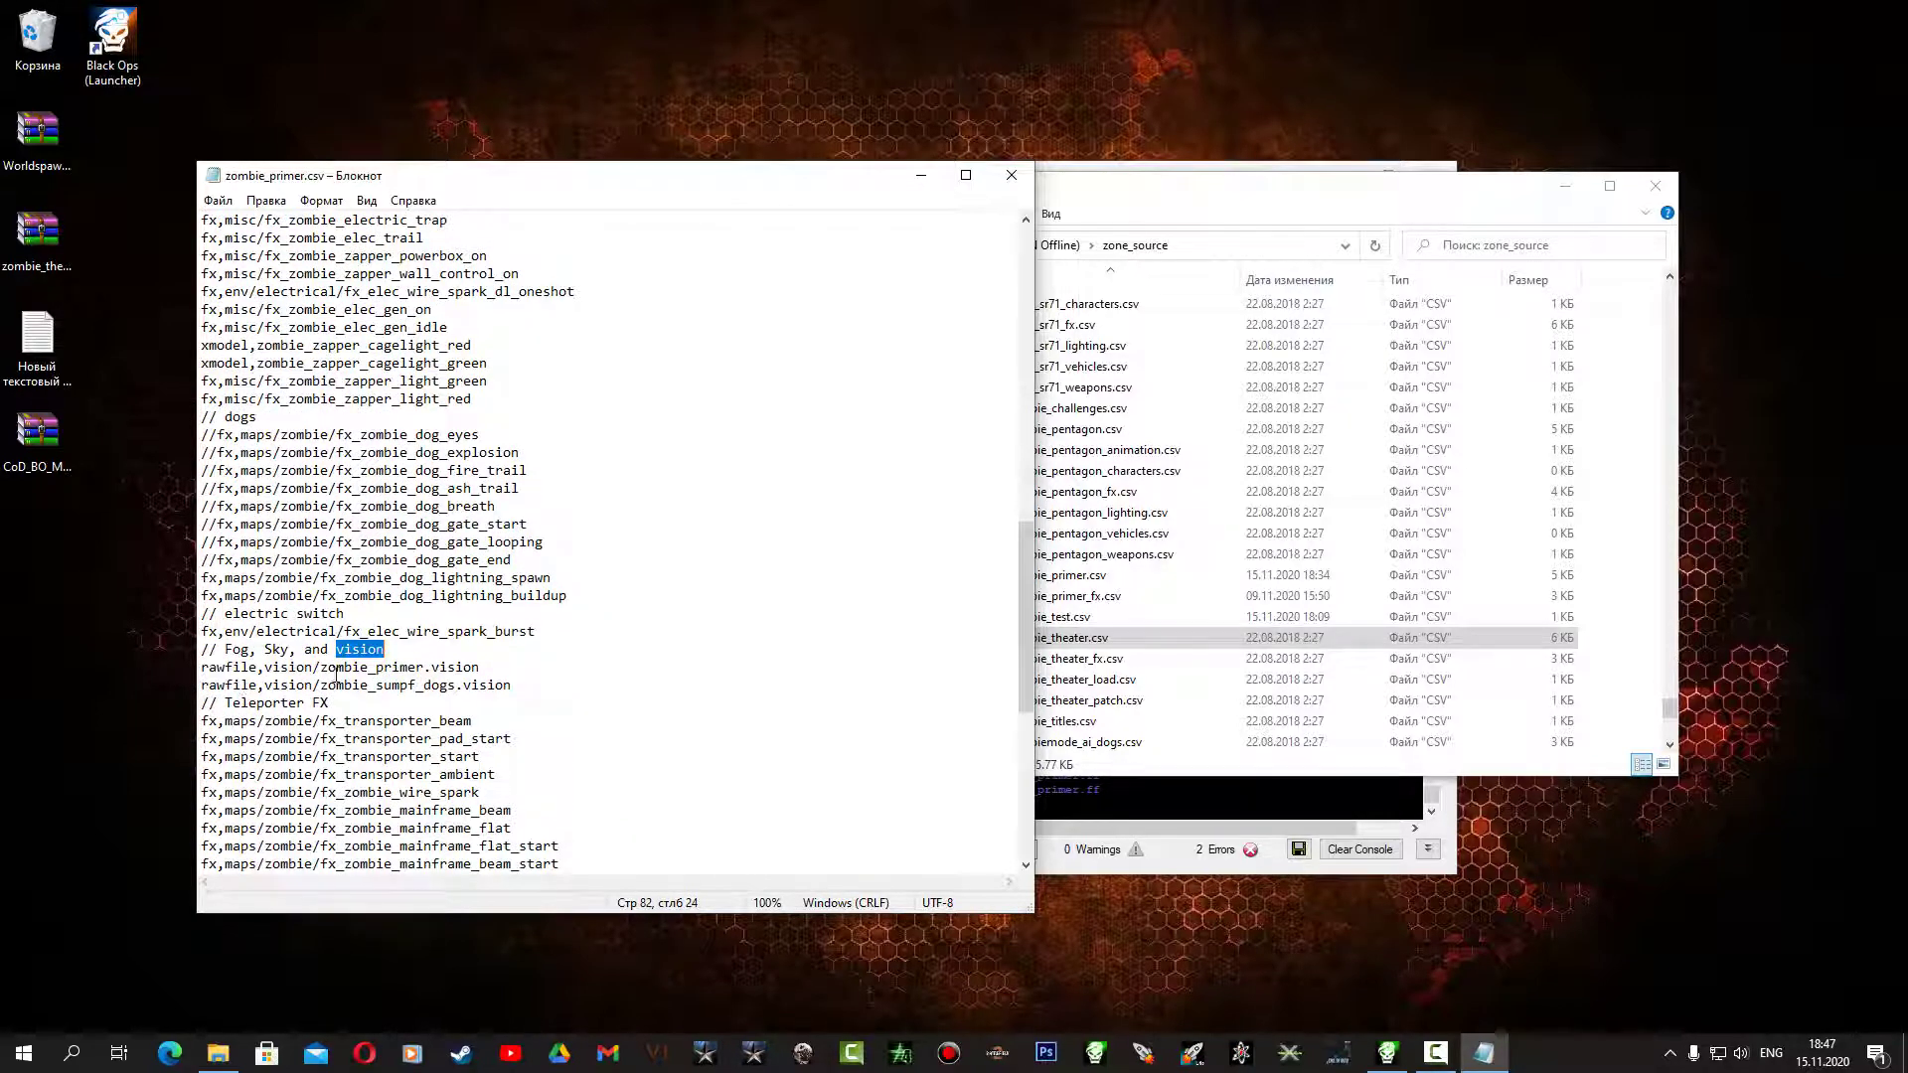
{"action": "left_click_drag", "start_coordinate": [479, 668], "coordinate": [206, 666]}
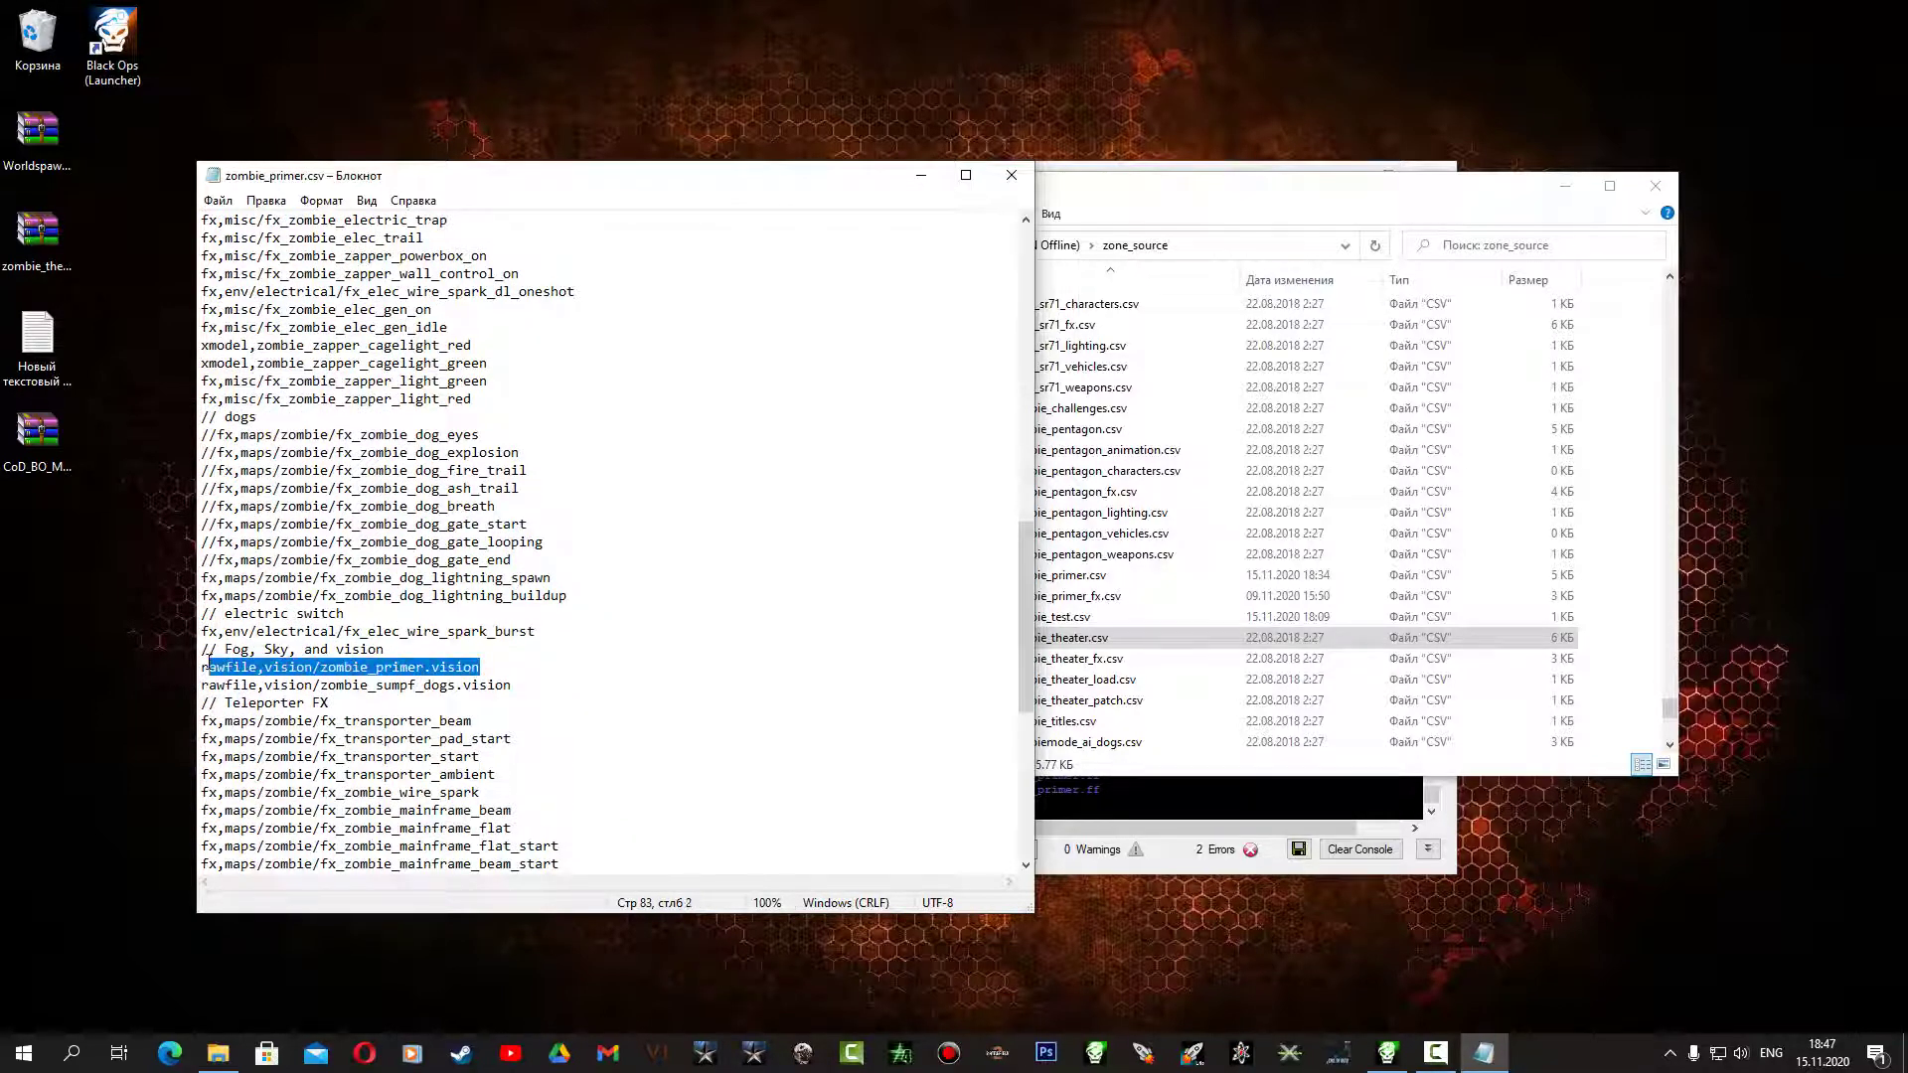
{"action": "key", "text": "ctrl+v"}
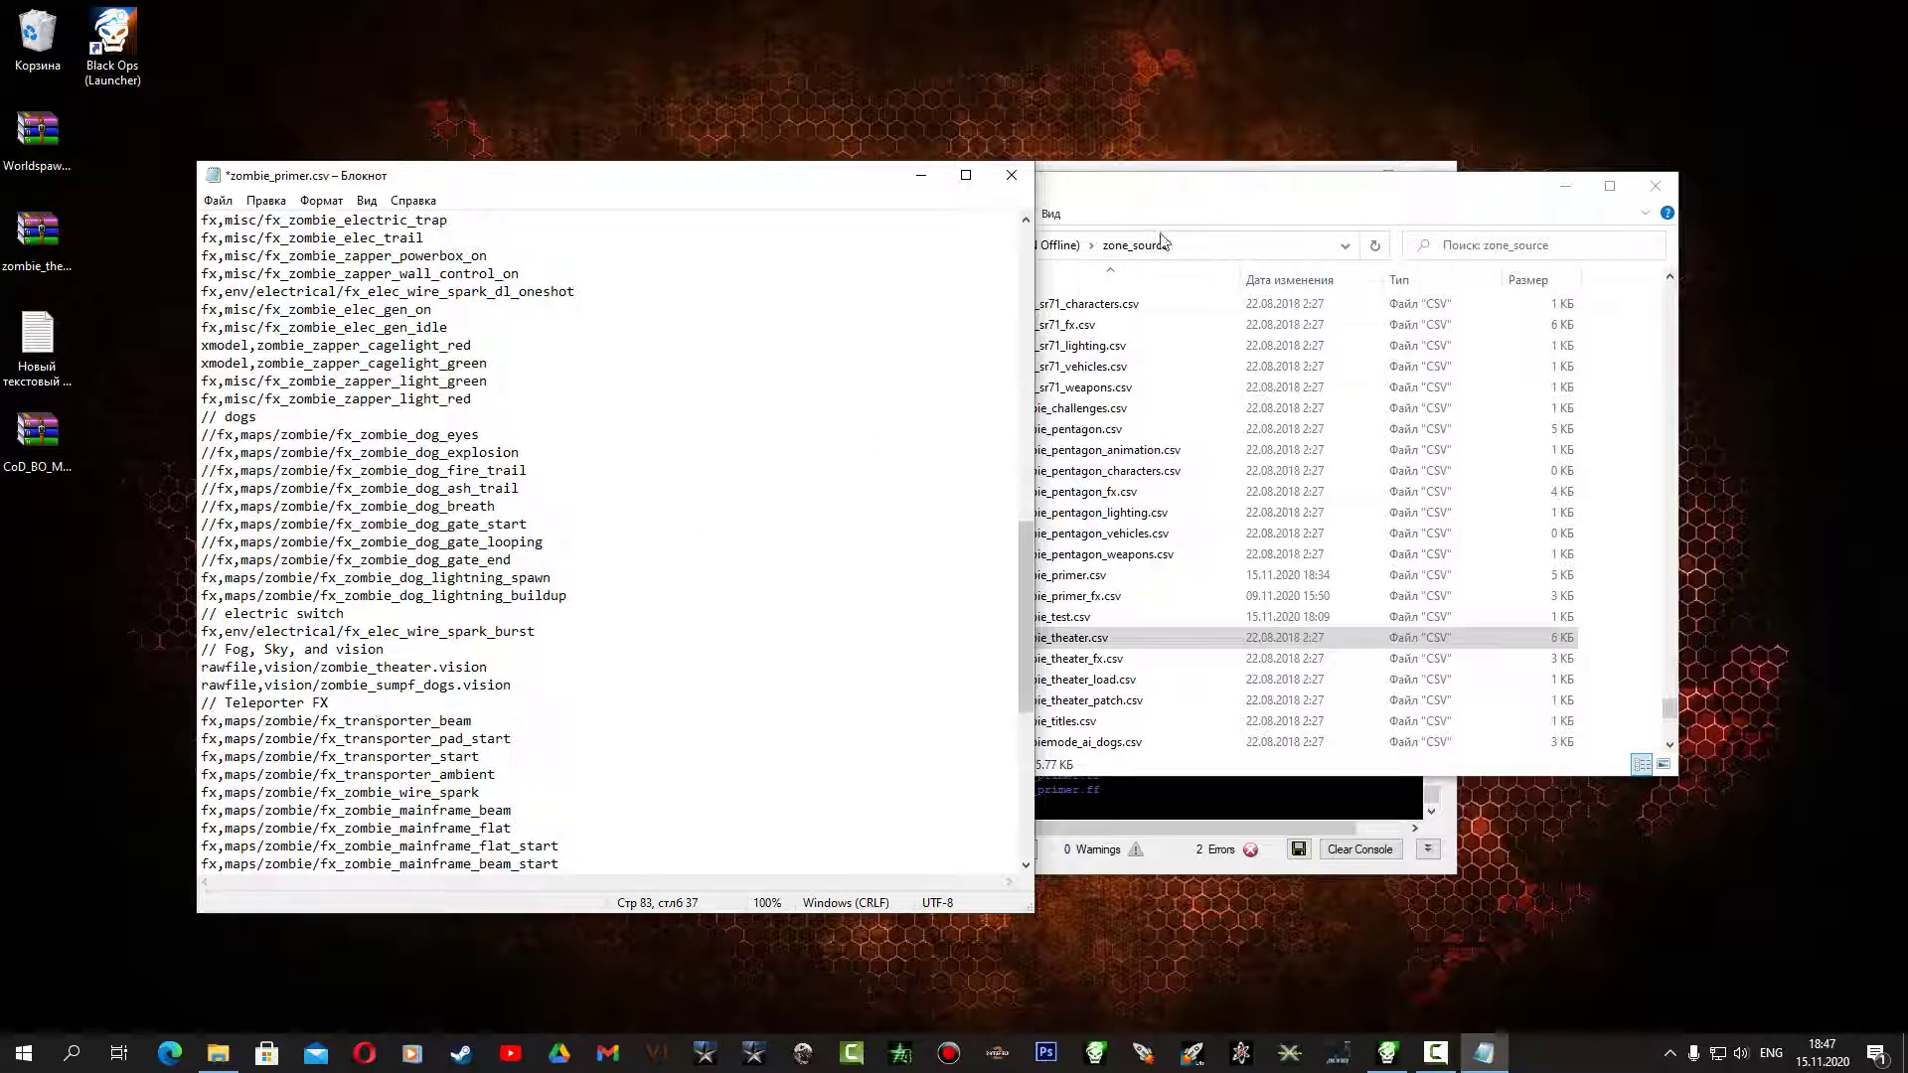
Save and close zombie_primer.csv, and open the raw\maps\createart folder of the Black Ops (LAN Offline) directory
{"action": "left_click", "coordinate": [1011, 175]}
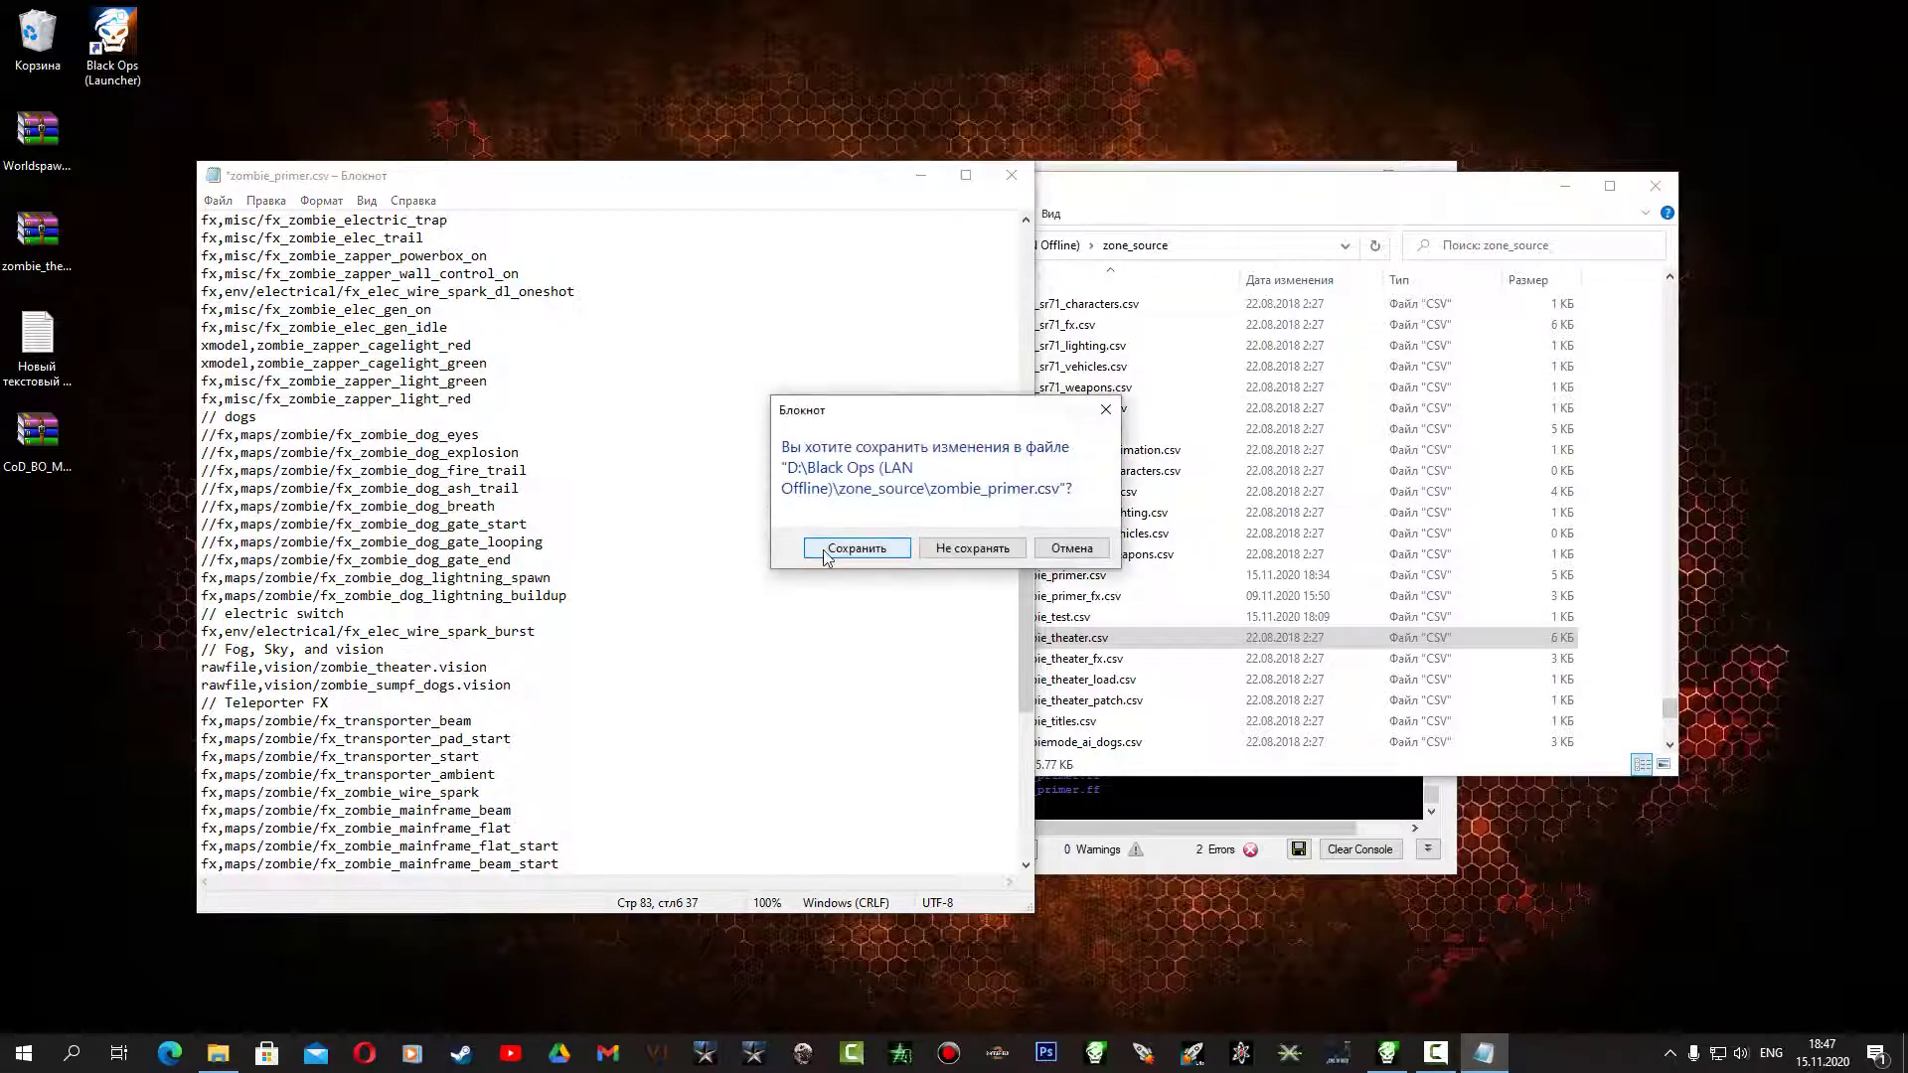
{"action": "left_click", "coordinate": [854, 553]}
{"action": "left_click", "coordinate": [1033, 246]}
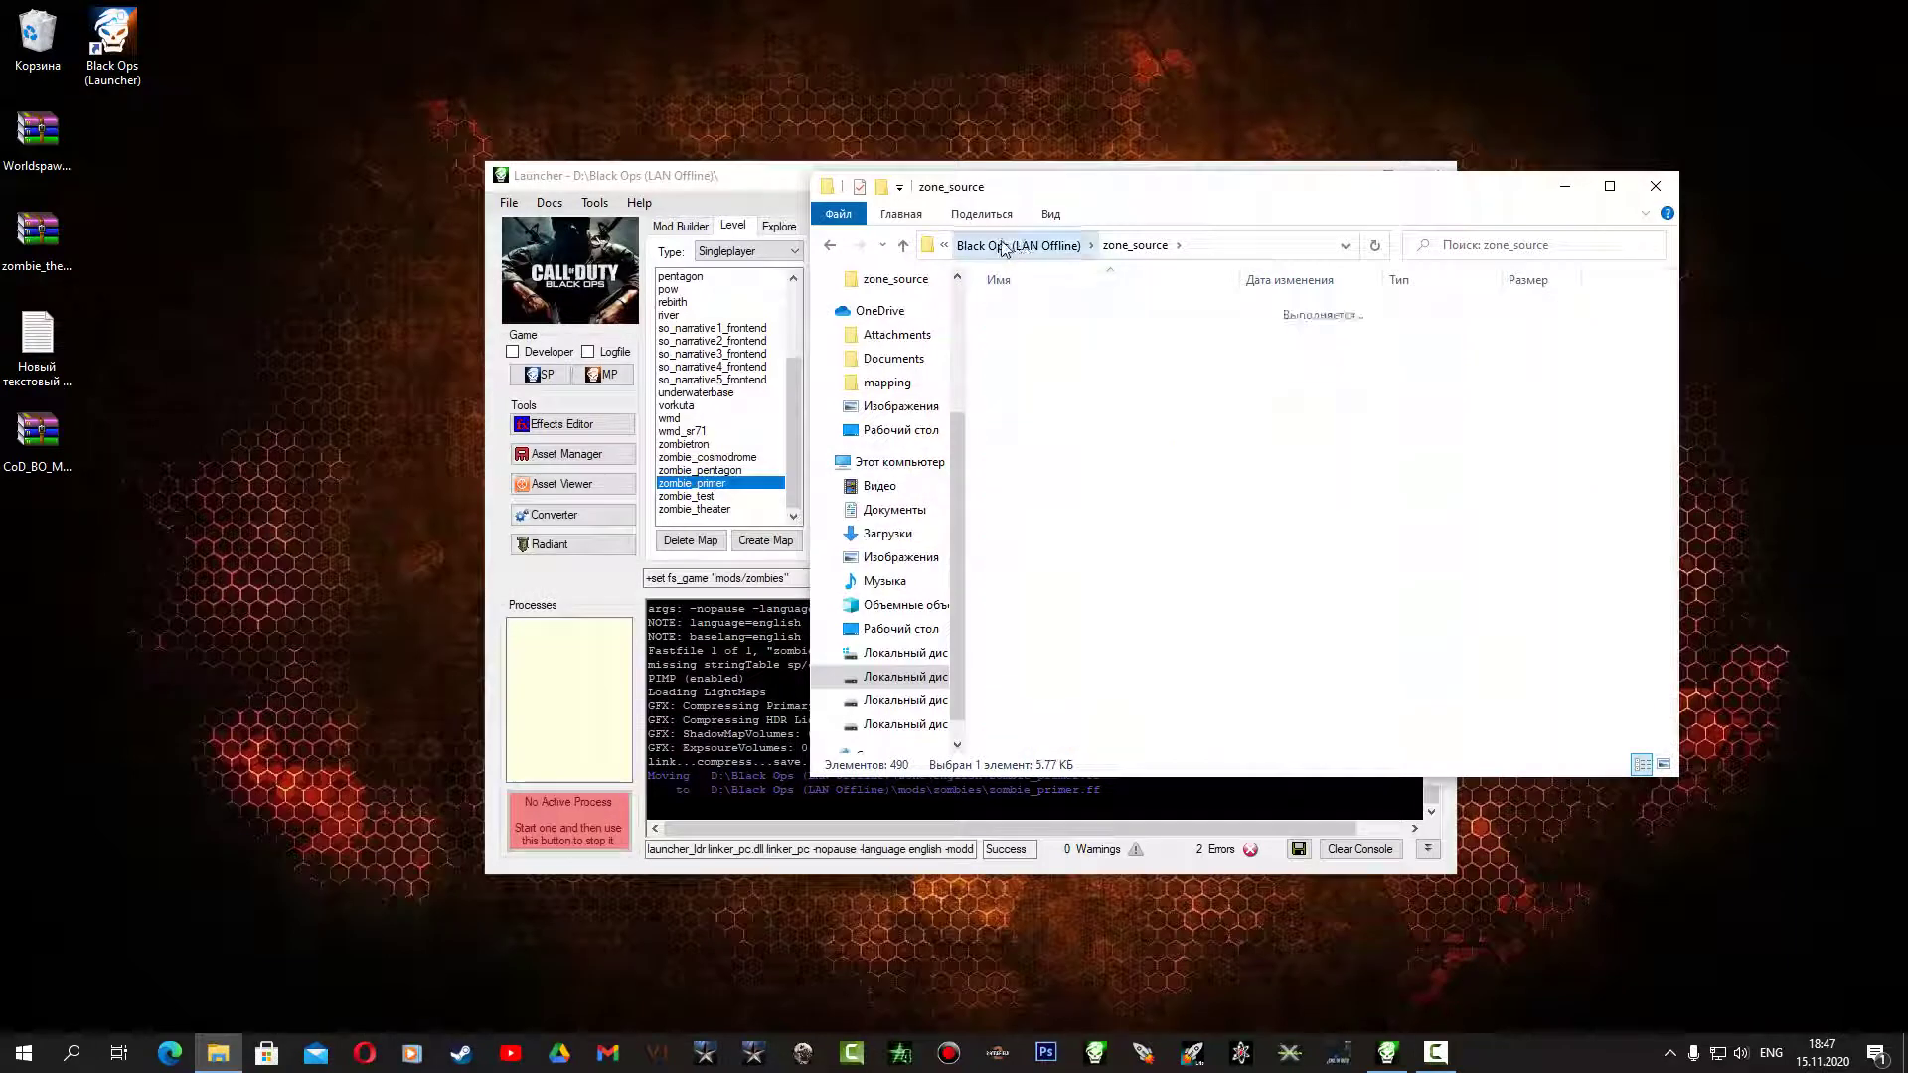
{"action": "double_click", "coordinate": [1048, 534]}
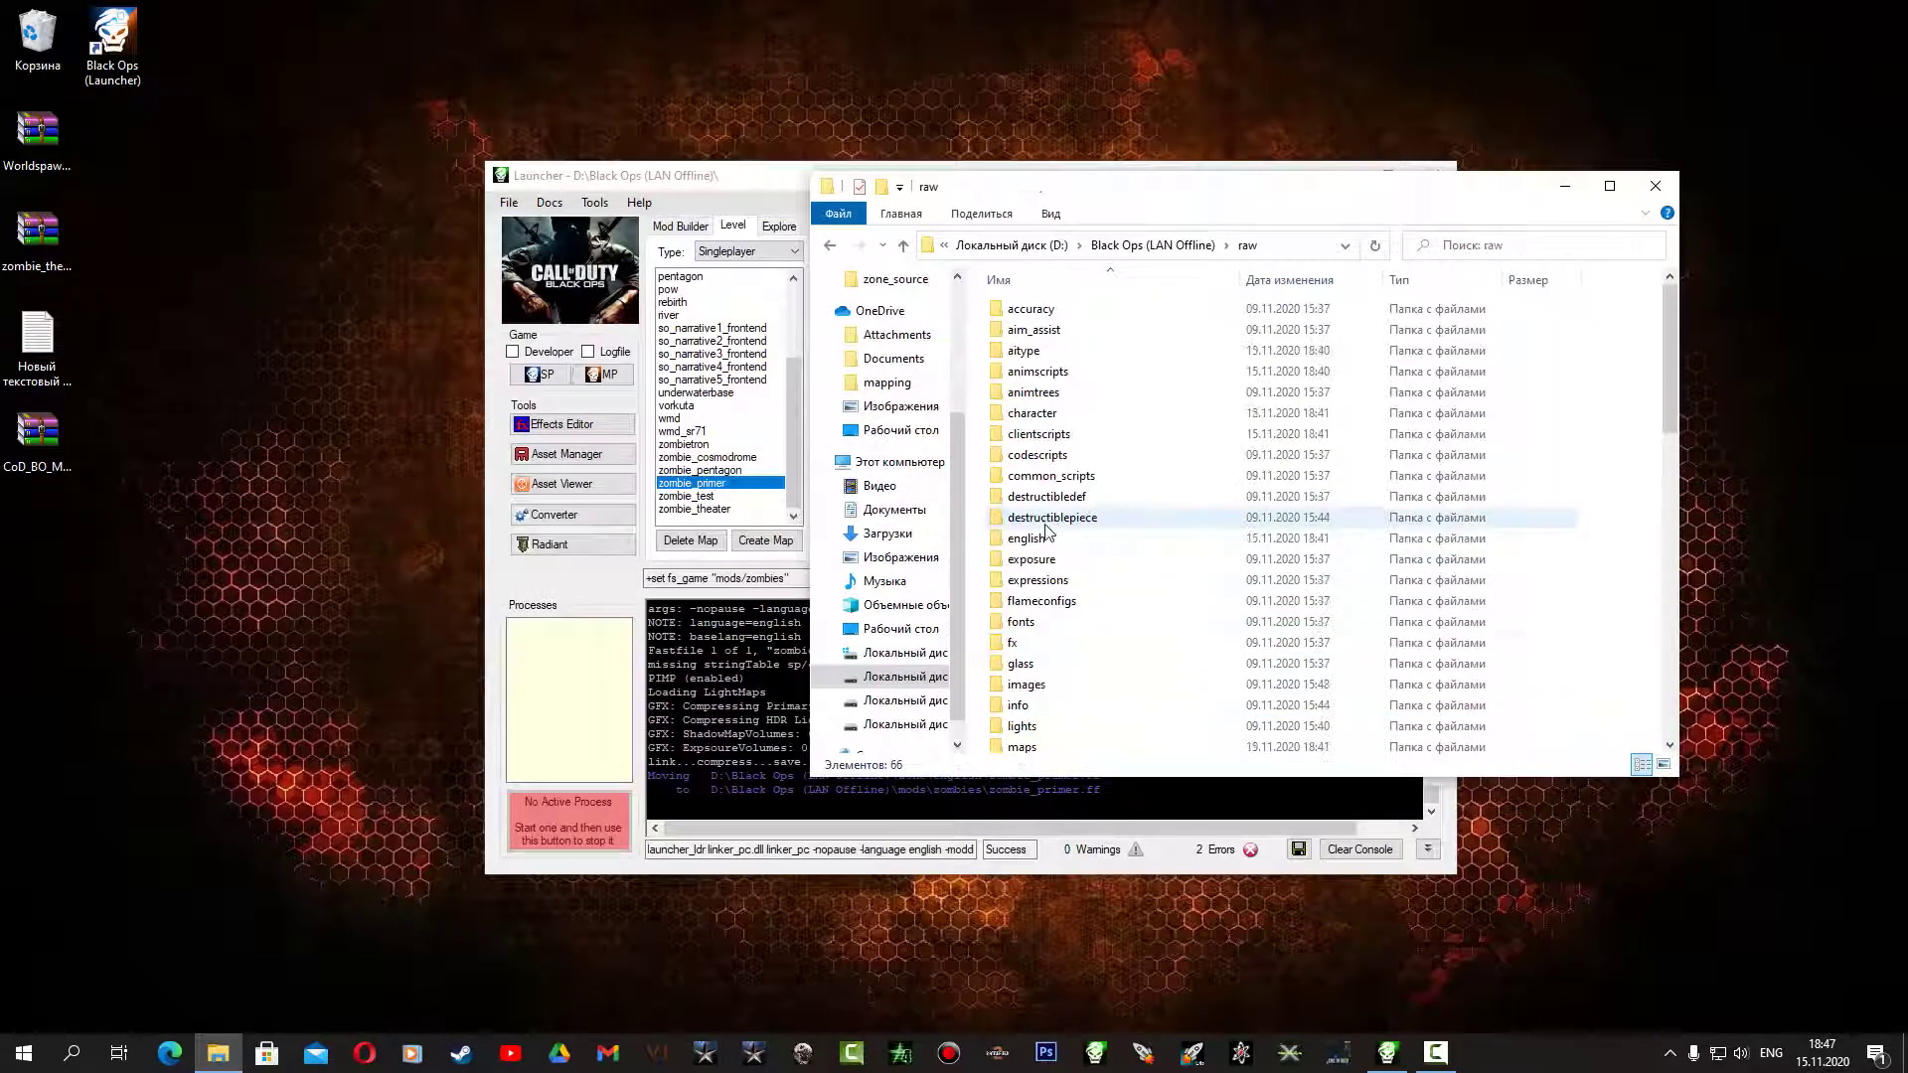
{"action": "scroll", "coordinate": [1079, 548], "scroll_direction": "down", "scroll_amount": 3}
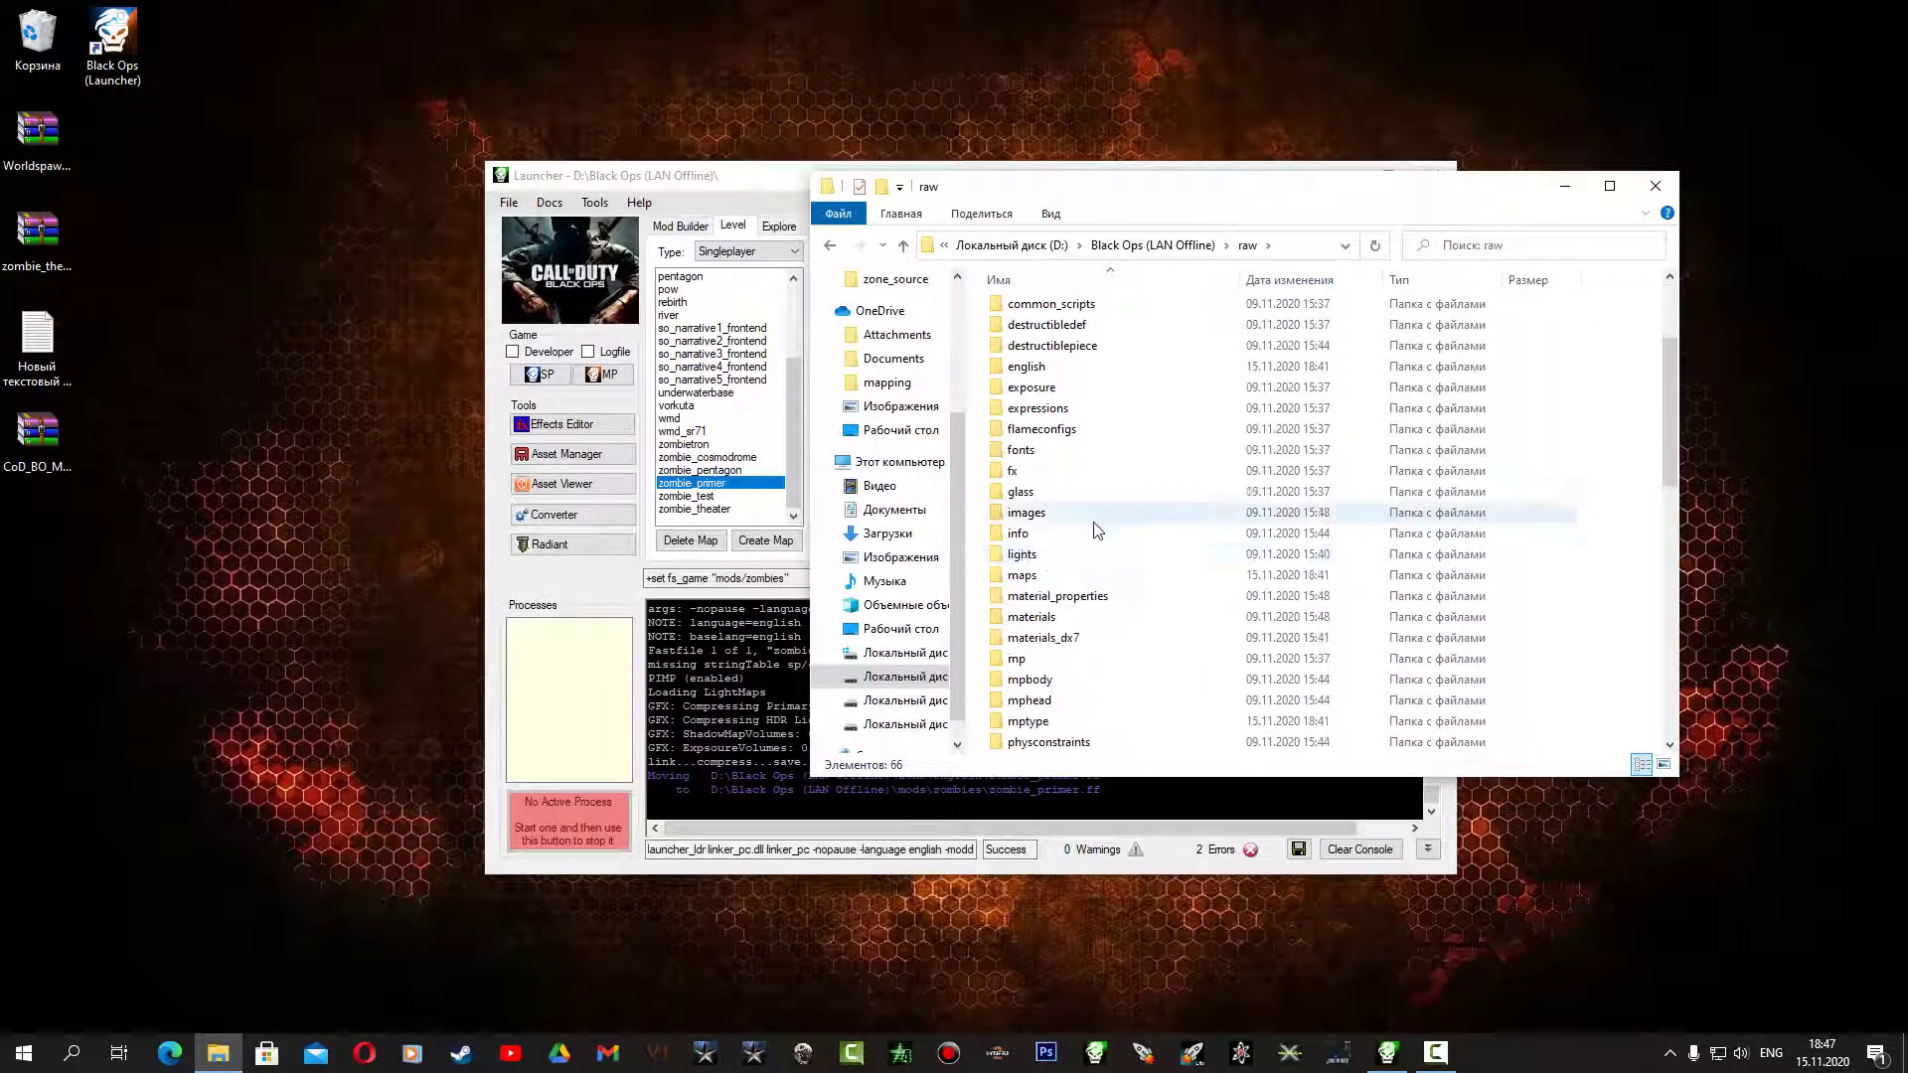
{"action": "double_click", "coordinate": [1063, 574]}
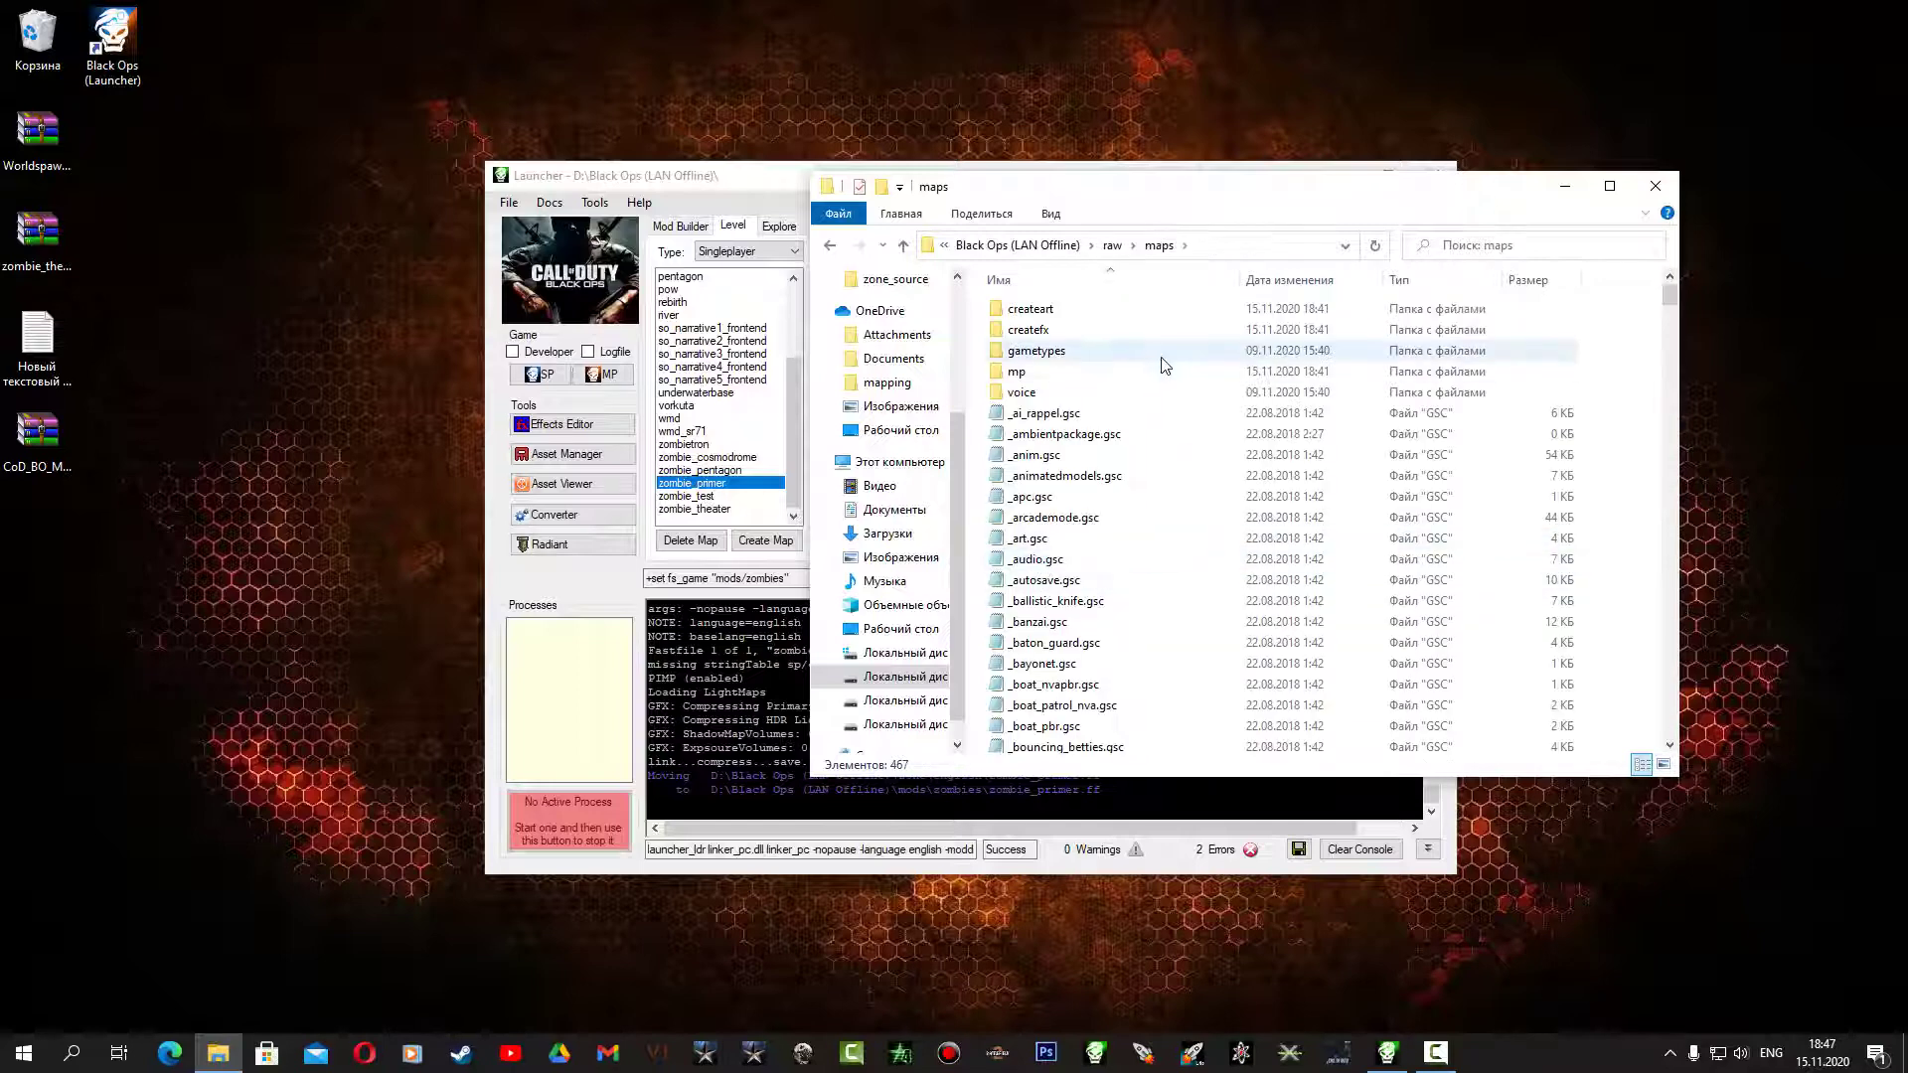
{"action": "double_click", "coordinate": [1058, 312]}
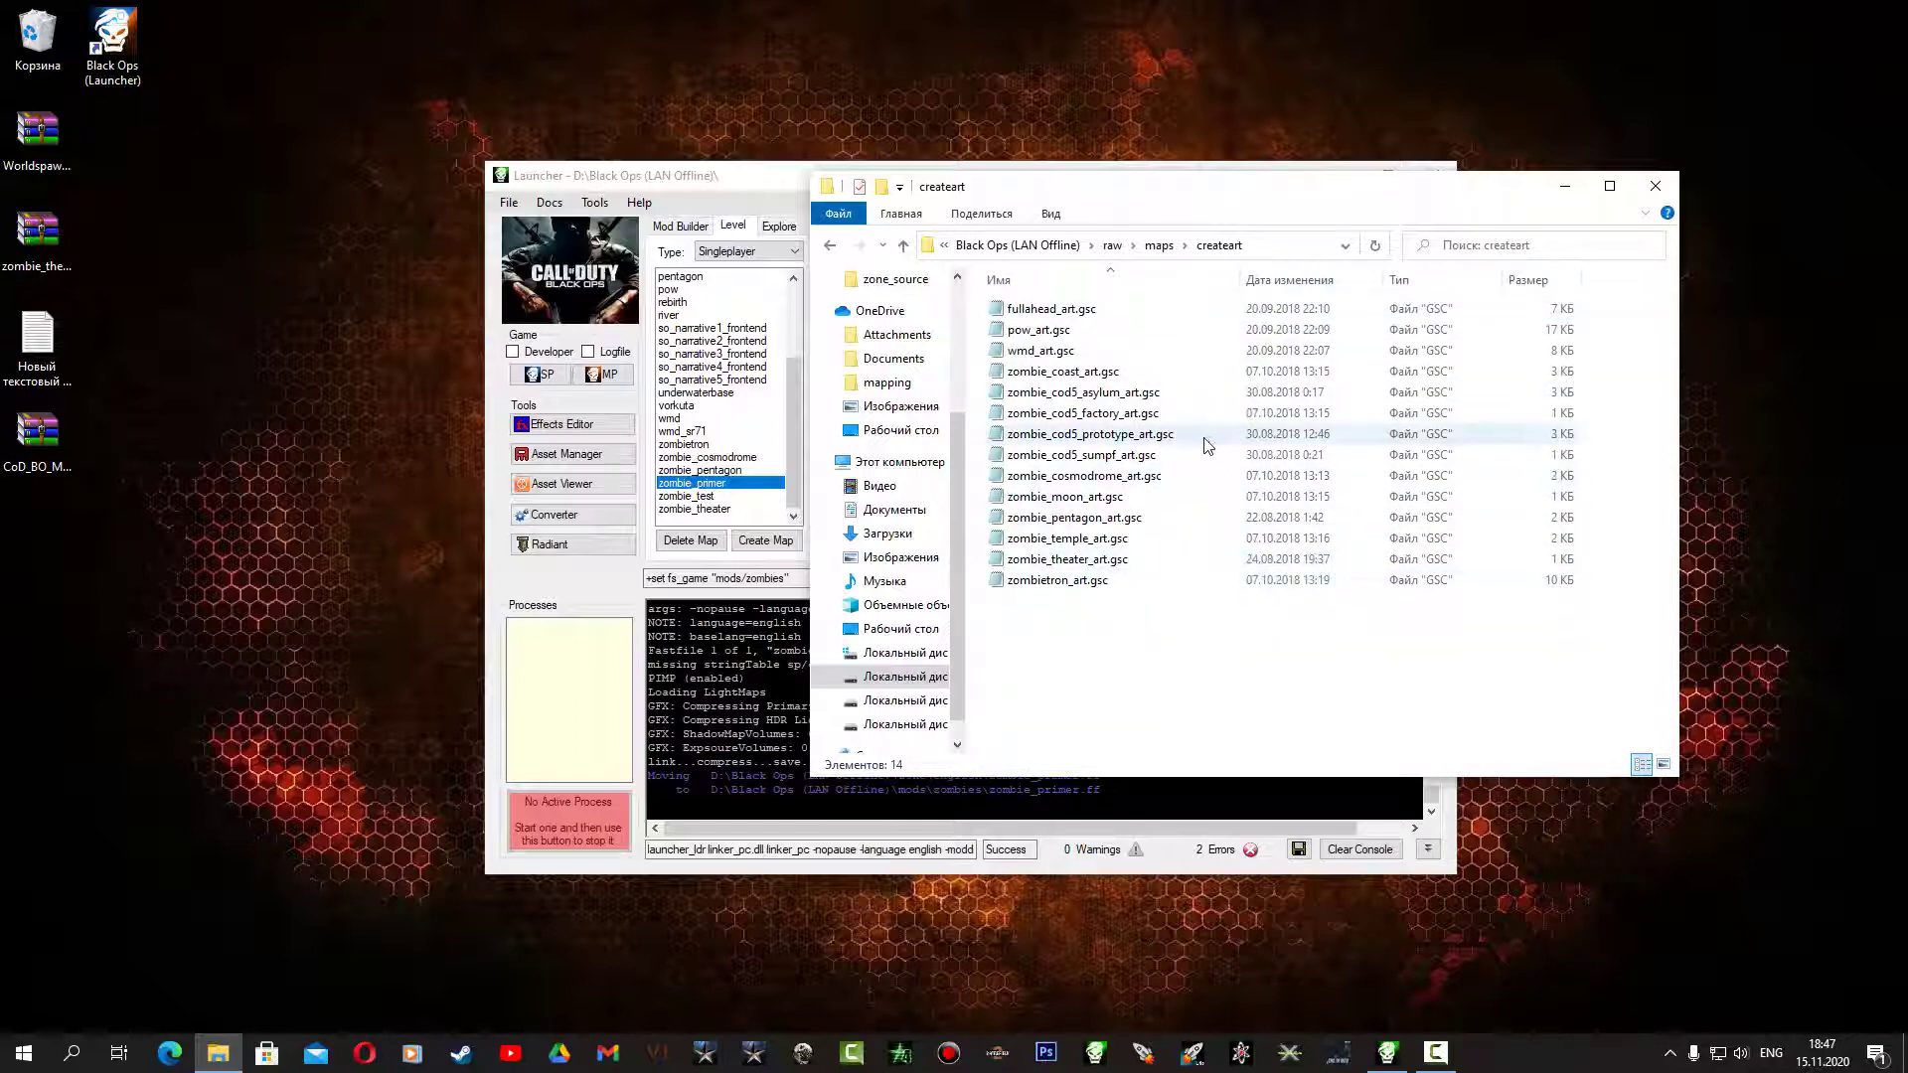
Copy zombie_theater_art.gsc from createart to the desktop and rename the copy zombie_primer_art.gsc
{"action": "left_click", "coordinate": [1055, 562]}
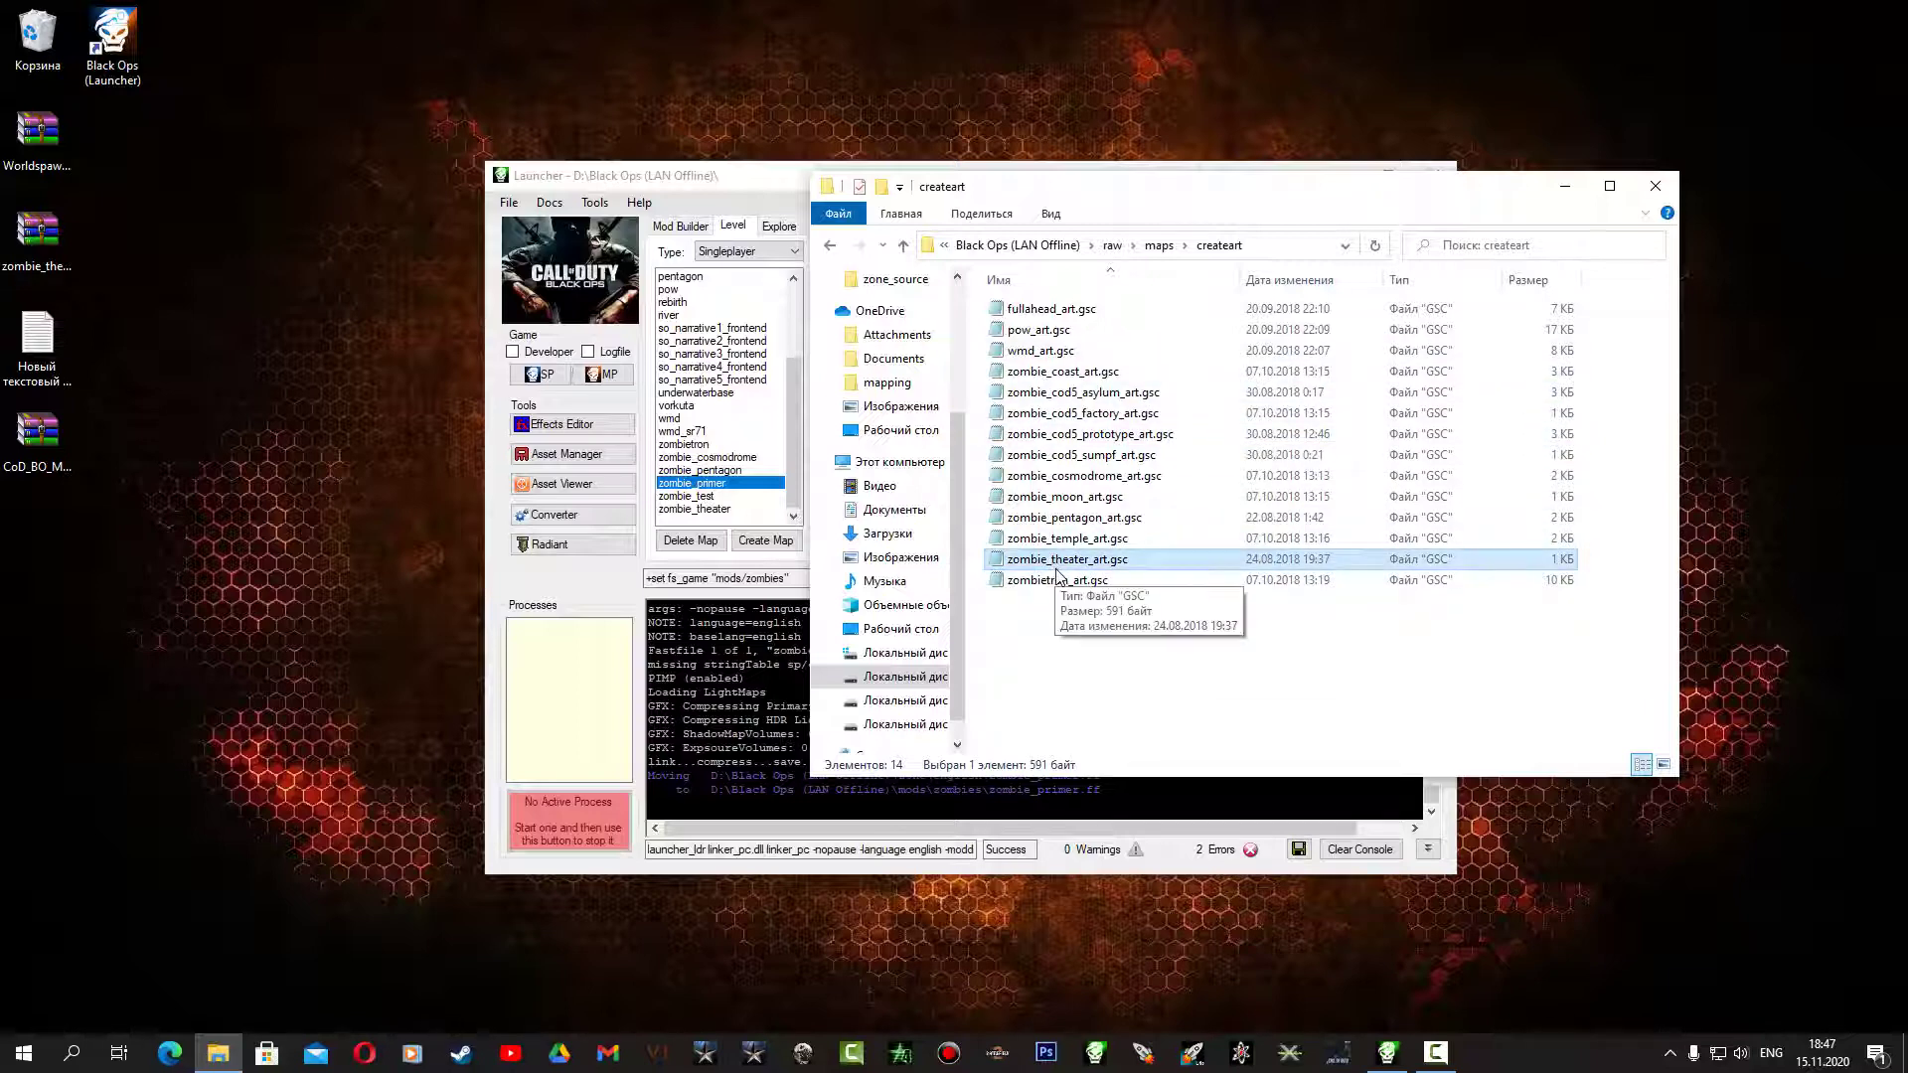
{"action": "left_click_drag", "start_coordinate": [1056, 566], "coordinate": [196, 615]}
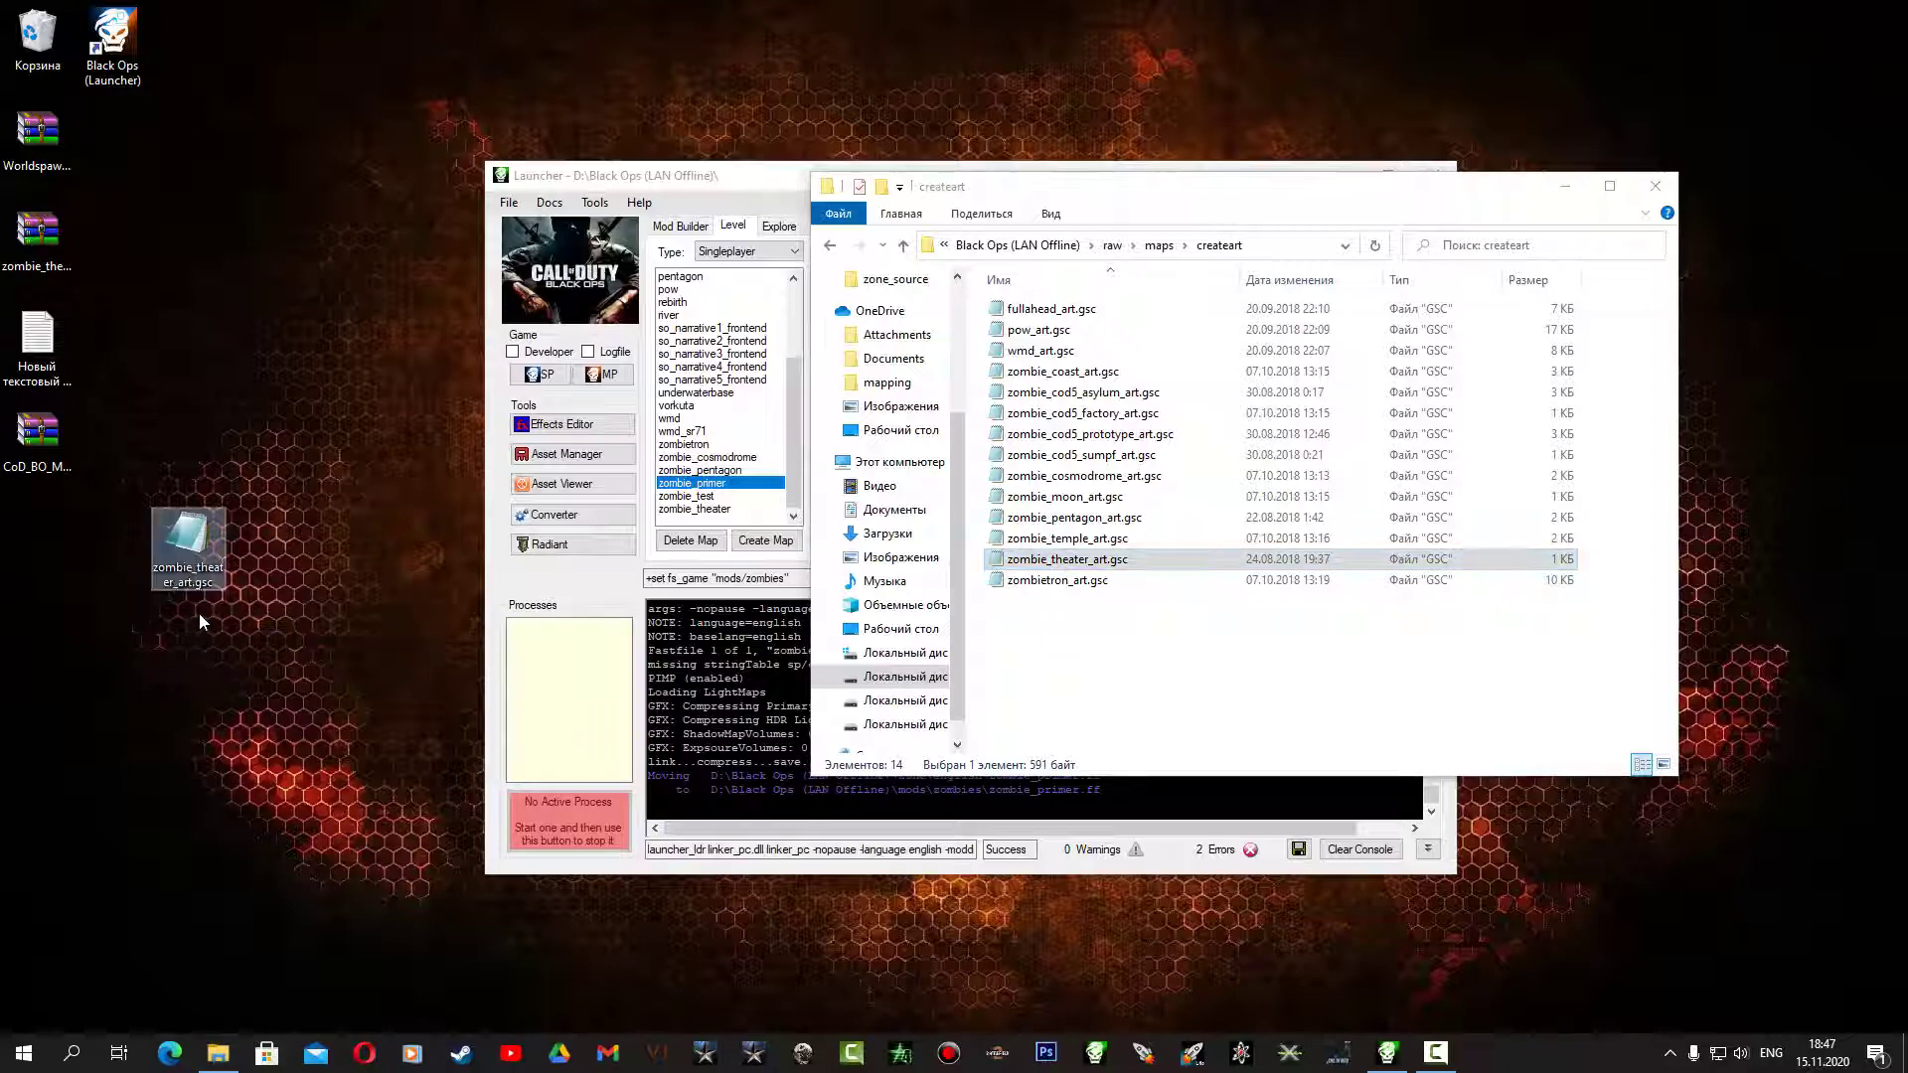
{"action": "left_click", "coordinate": [190, 582]}
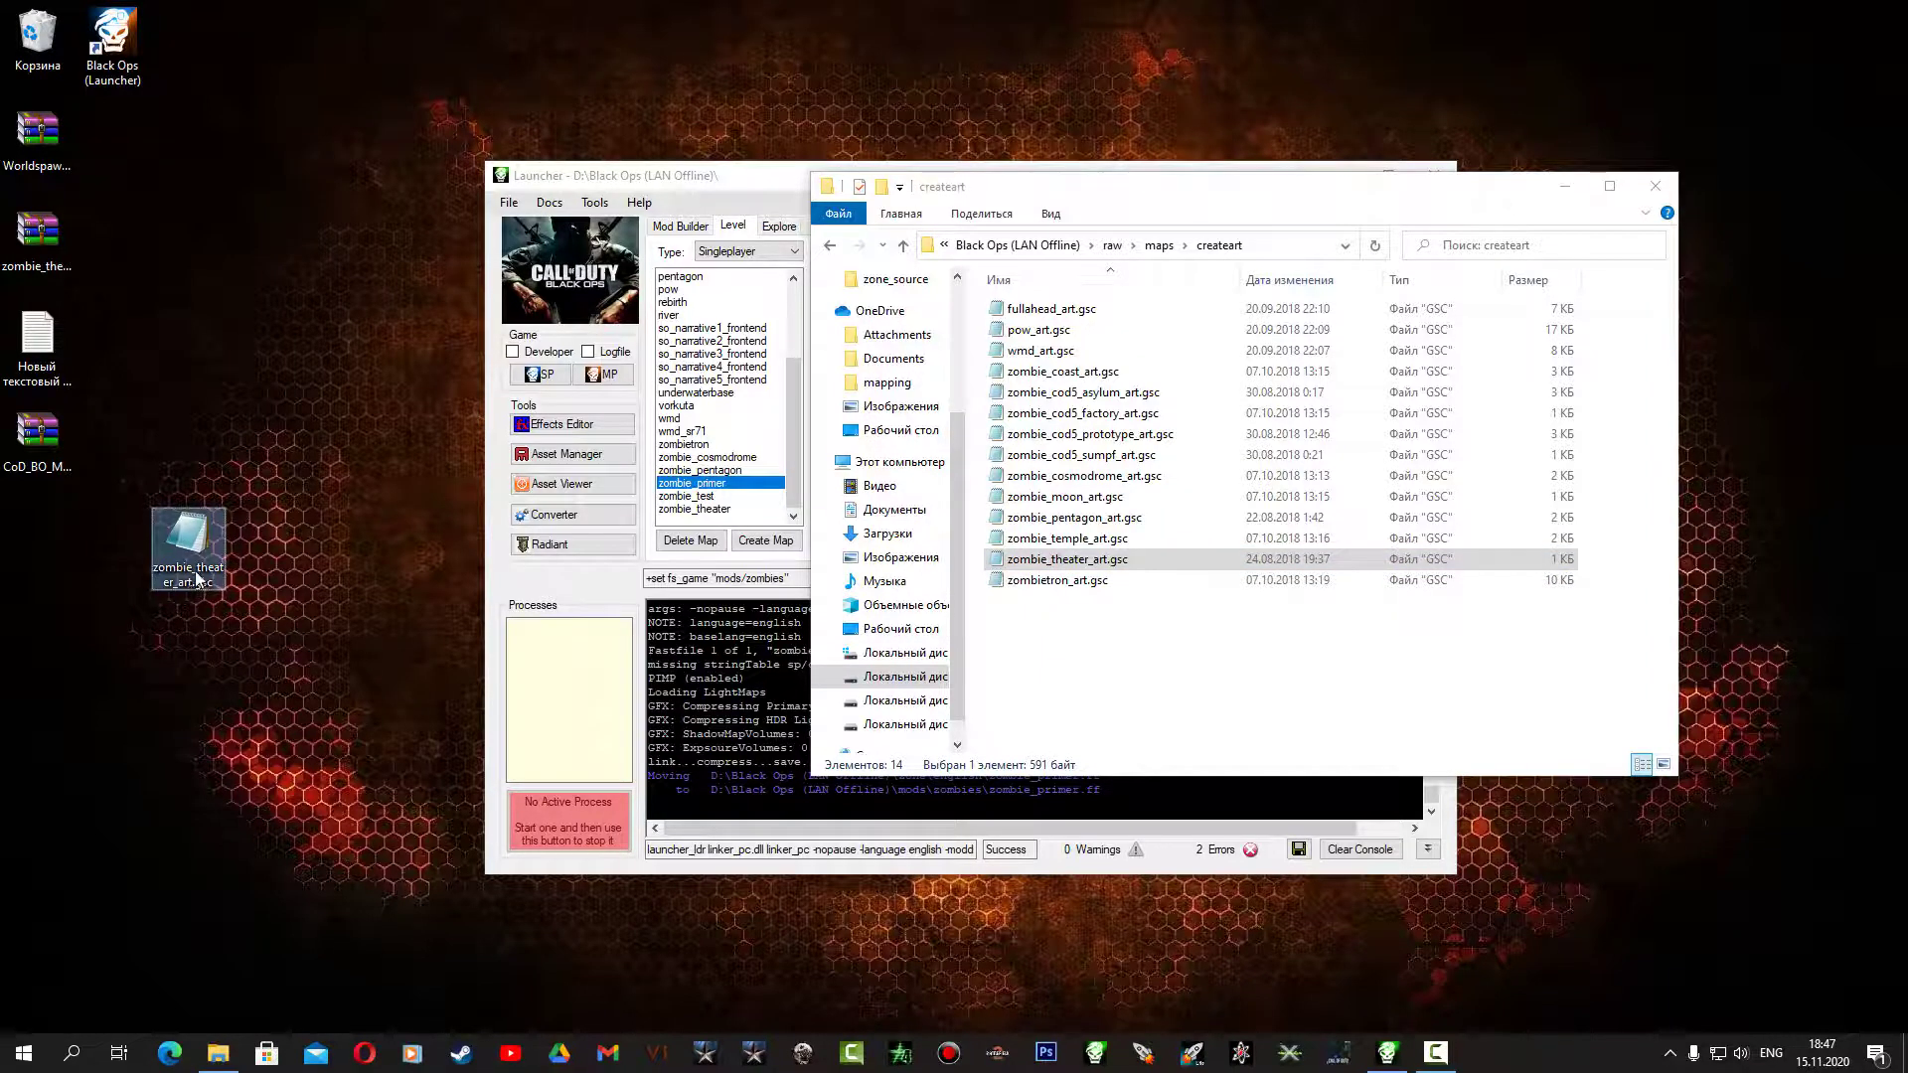
{"action": "mouse_move", "coordinate": [197, 569]}
{"action": "left_mouse_down"}
{"action": "mouse_move", "coordinate": [212, 584]}
{"action": "mouse_move", "coordinate": [167, 584]}
{"action": "left_mouse_up"}
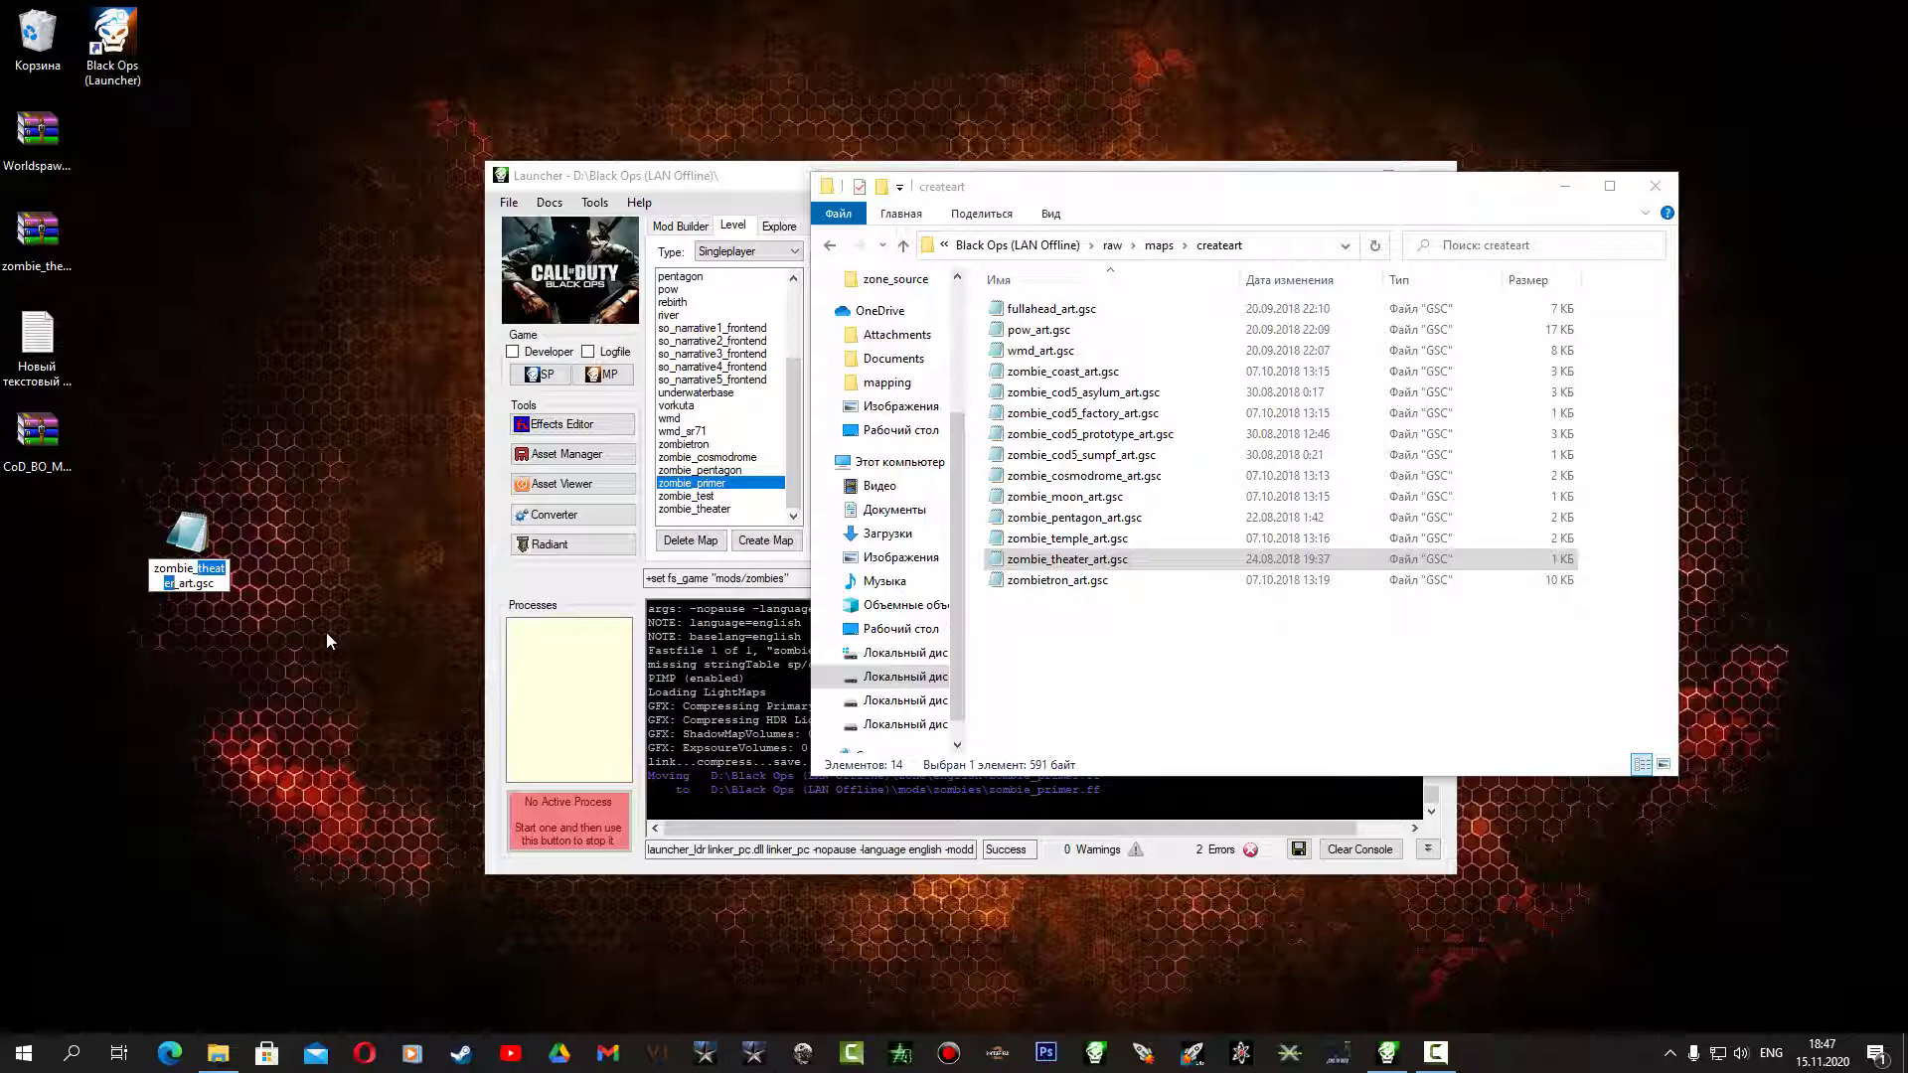
{"action": "type", "text": "primer"}
{"action": "key", "text": "Return"}
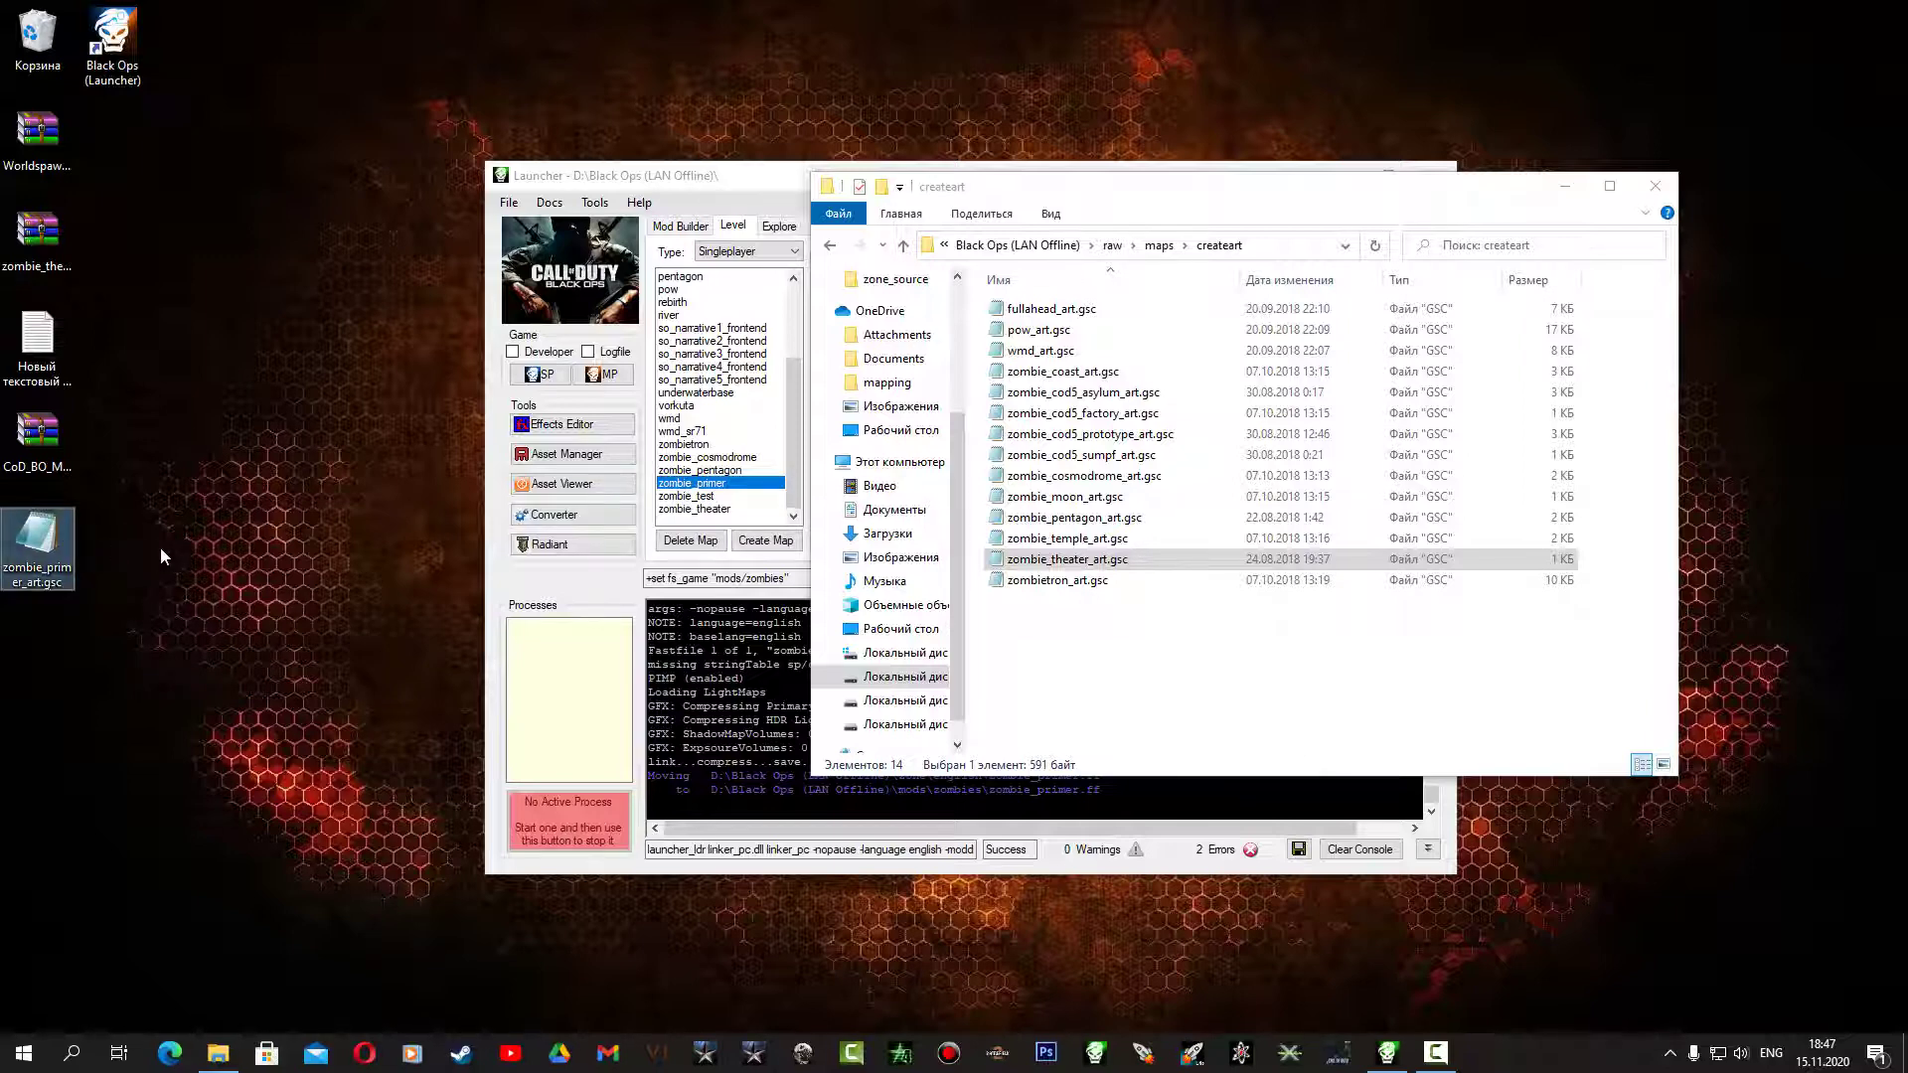
Put zombie_primer_art.gsc from the desktop into the createart folder, and open it to check its contents
{"action": "left_click_drag", "start_coordinate": [73, 521], "coordinate": [1257, 693]}
{"action": "double_click", "coordinate": [1065, 604]}
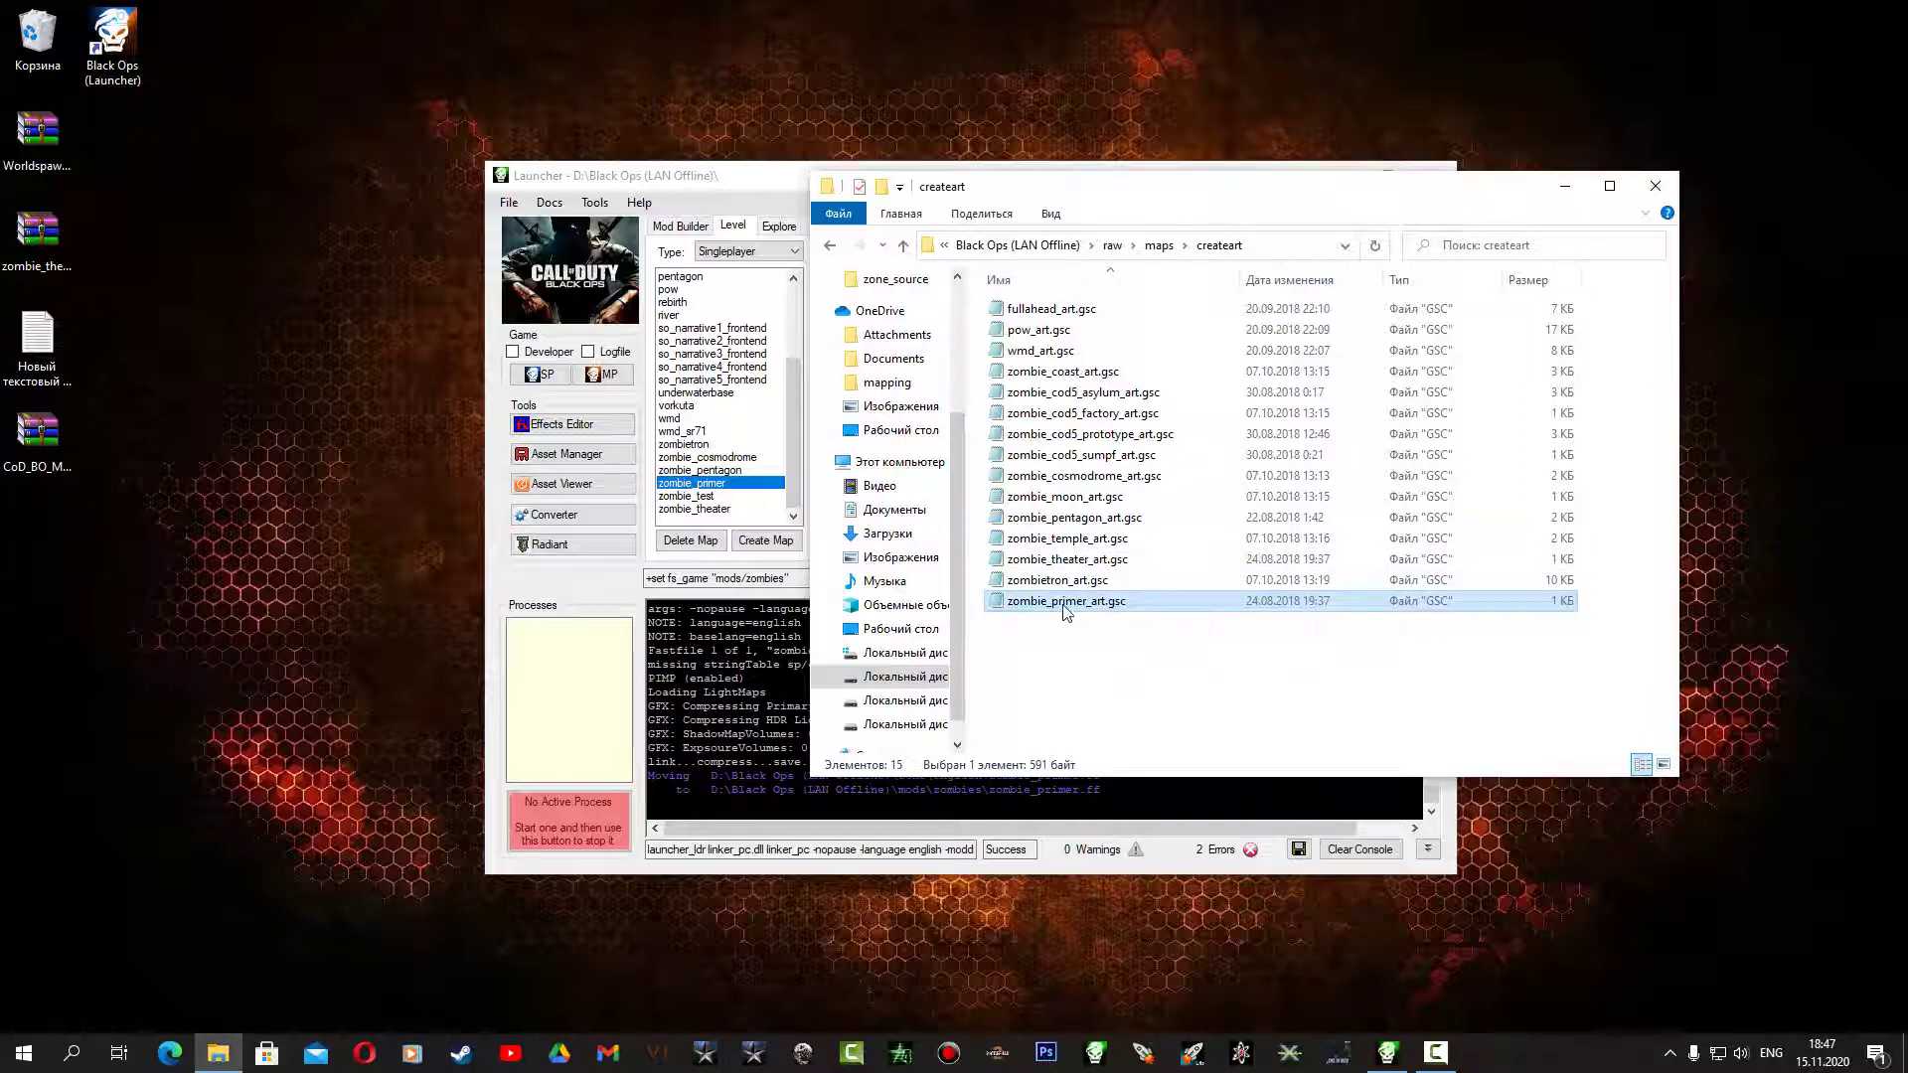
{"action": "left_click", "coordinate": [1737, 96]}
{"action": "double_click", "coordinate": [1034, 603]}
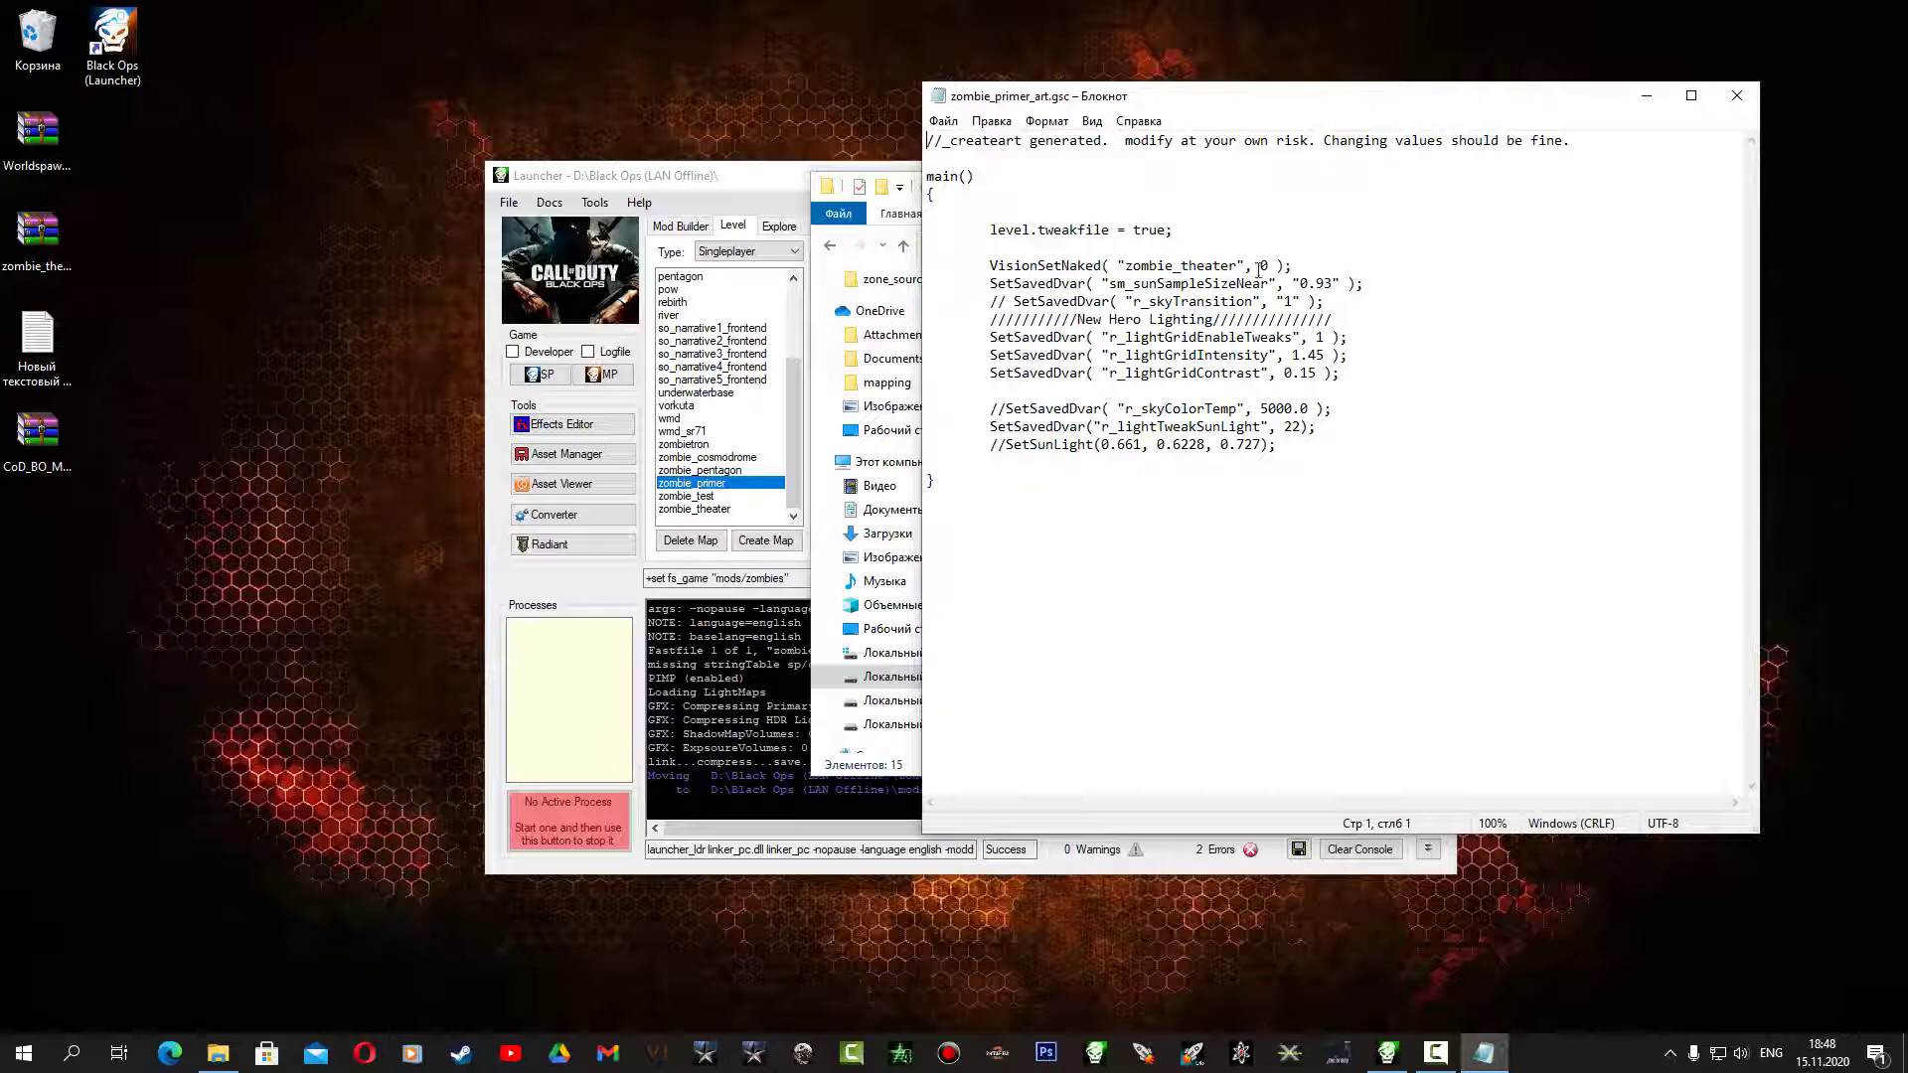
{"action": "left_click", "coordinate": [1736, 96]}
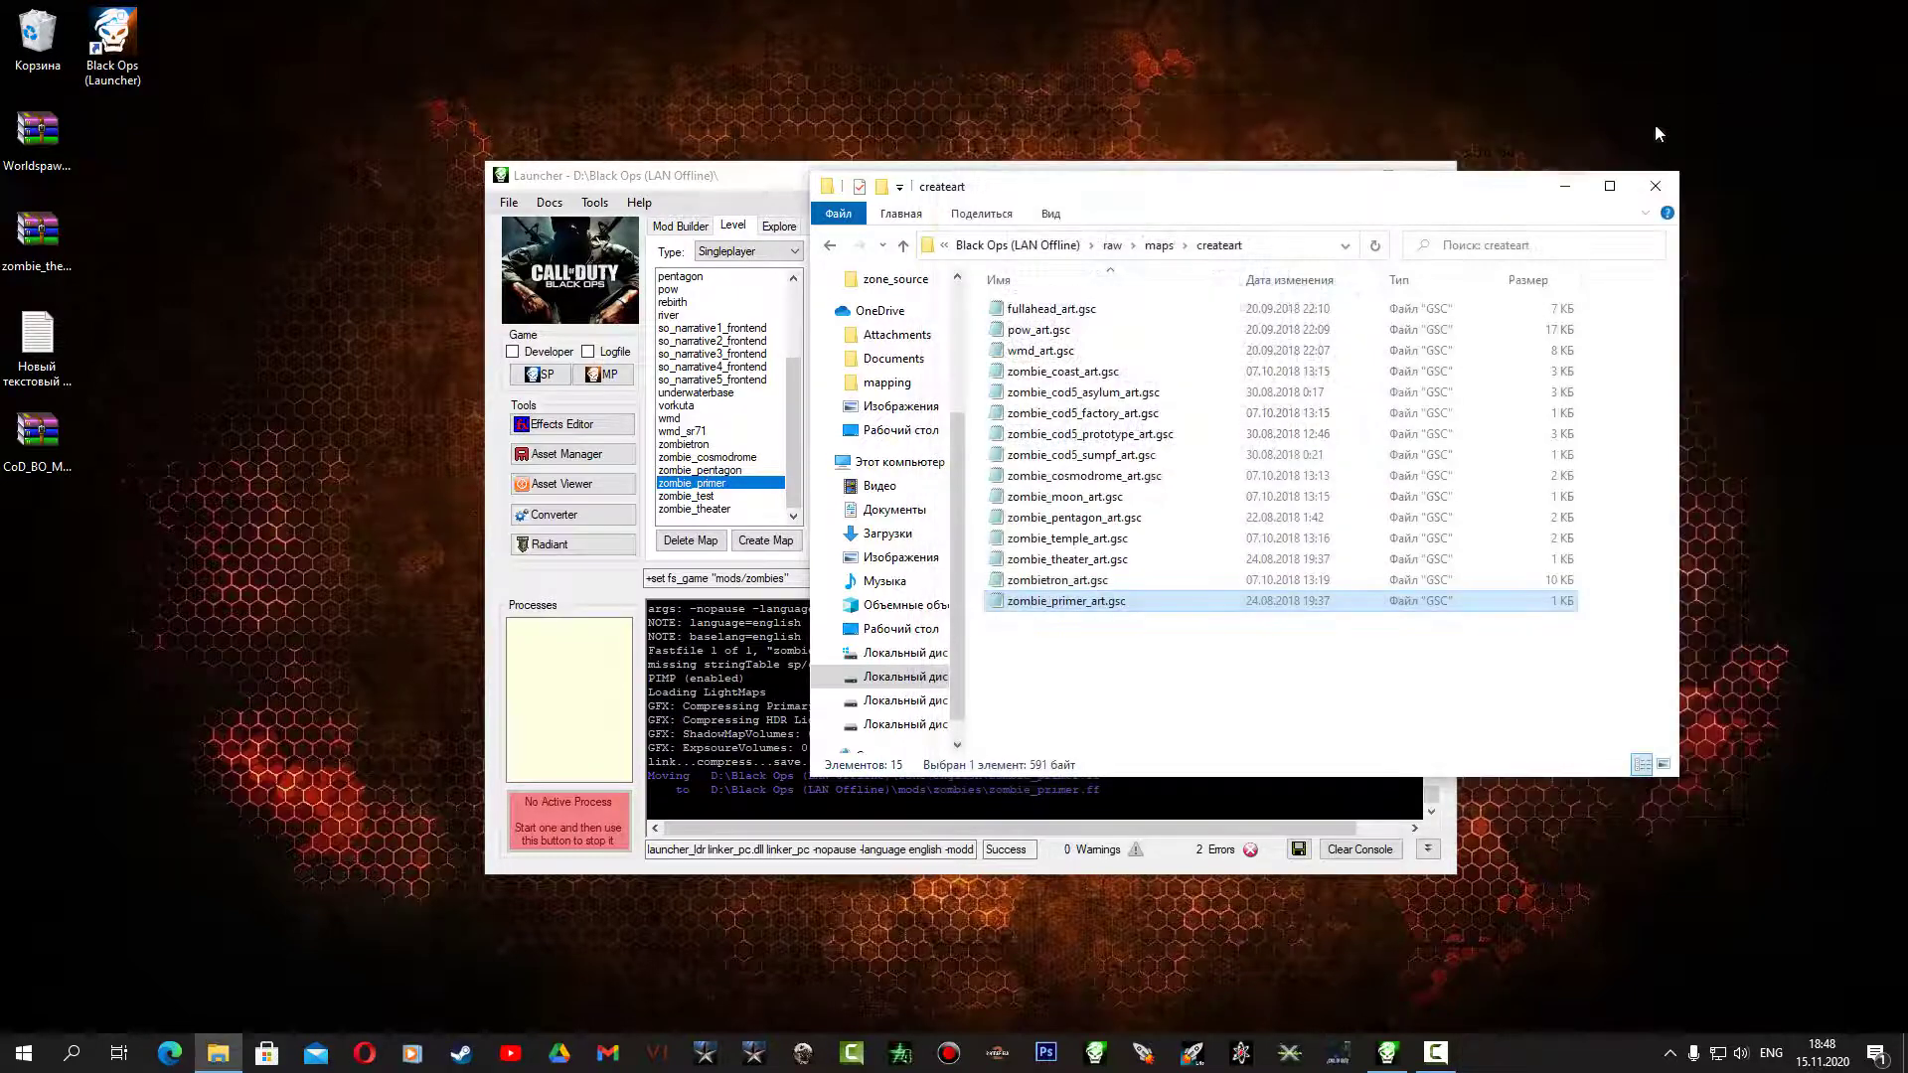
Open zombie_primer_fx.gsc from the raw\maps folder in Notepad
{"action": "left_click", "coordinate": [1159, 245]}
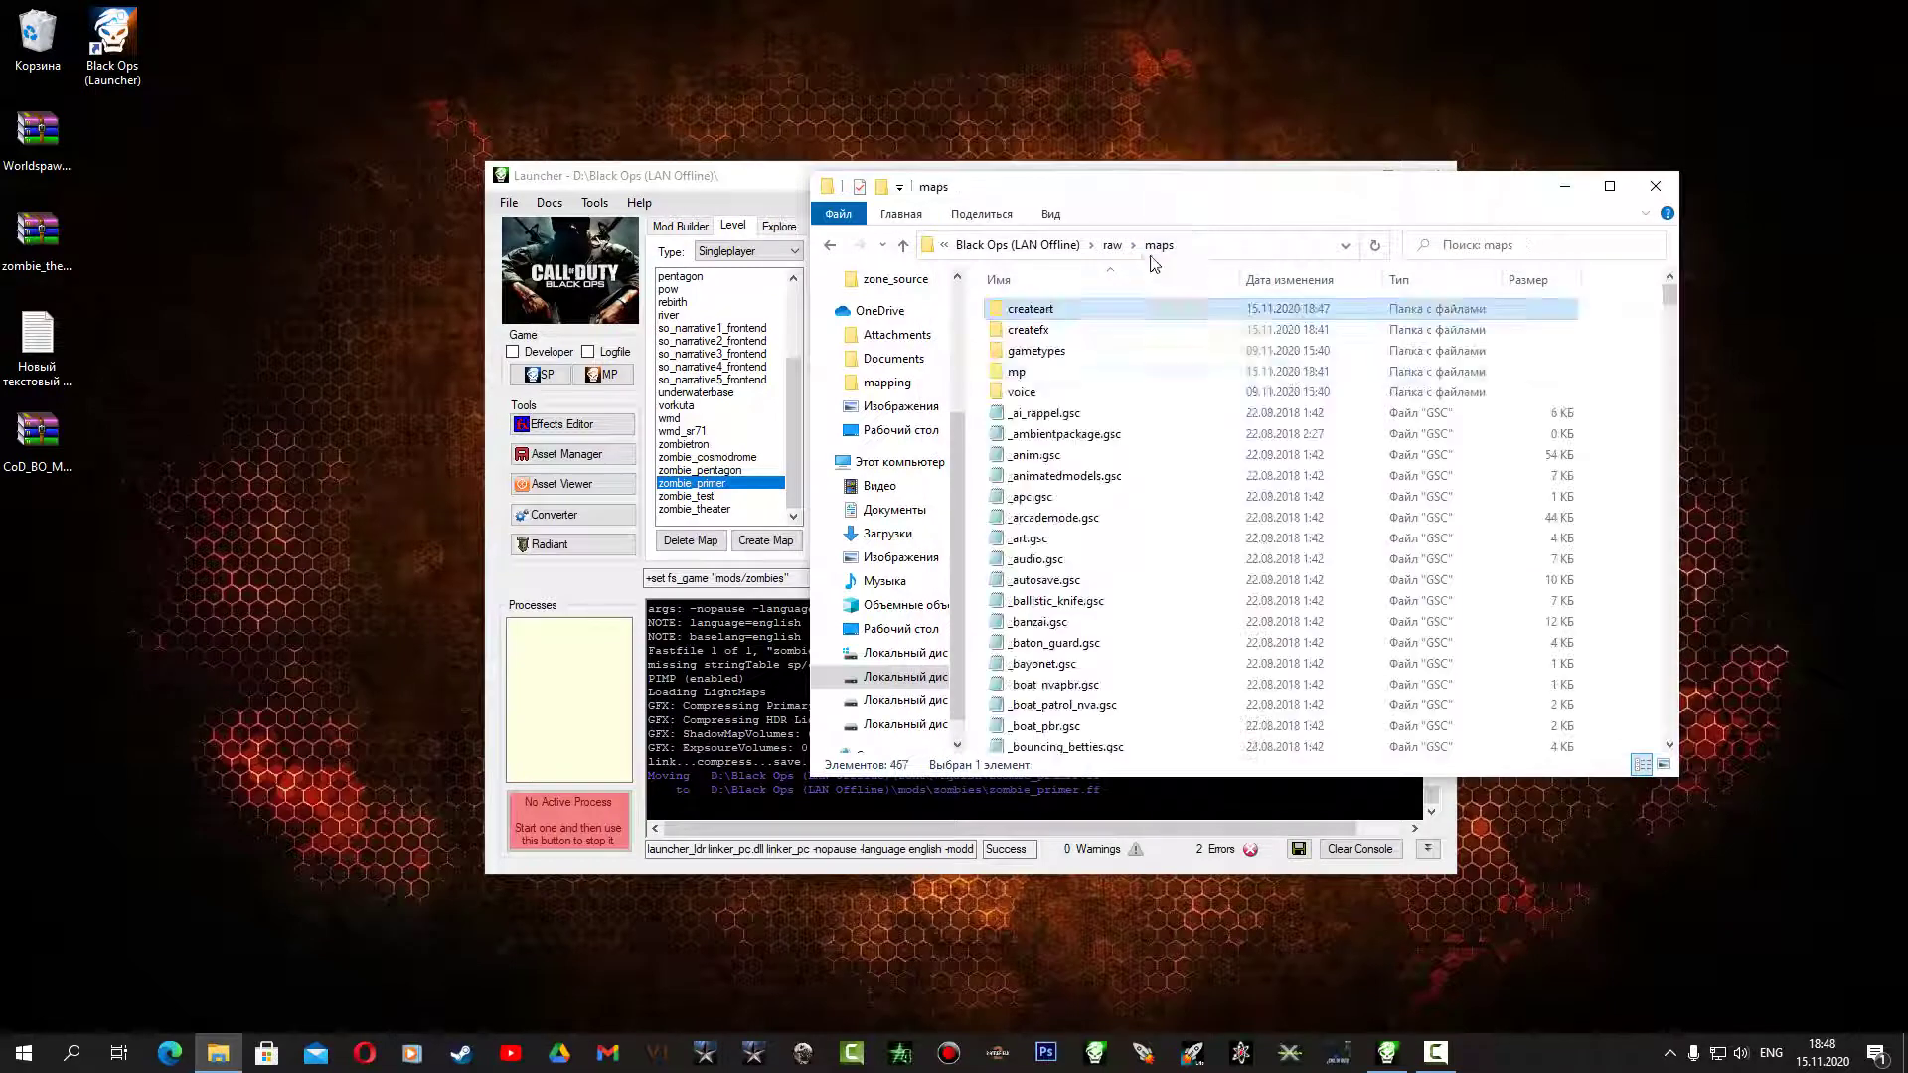
{"action": "scroll", "coordinate": [1222, 537], "scroll_direction": "down", "scroll_amount": 3}
{"action": "scroll", "coordinate": [1281, 577], "scroll_direction": "up", "scroll_amount": 3}
{"action": "left_click_drag", "start_coordinate": [1672, 295], "coordinate": [1604, 696]}
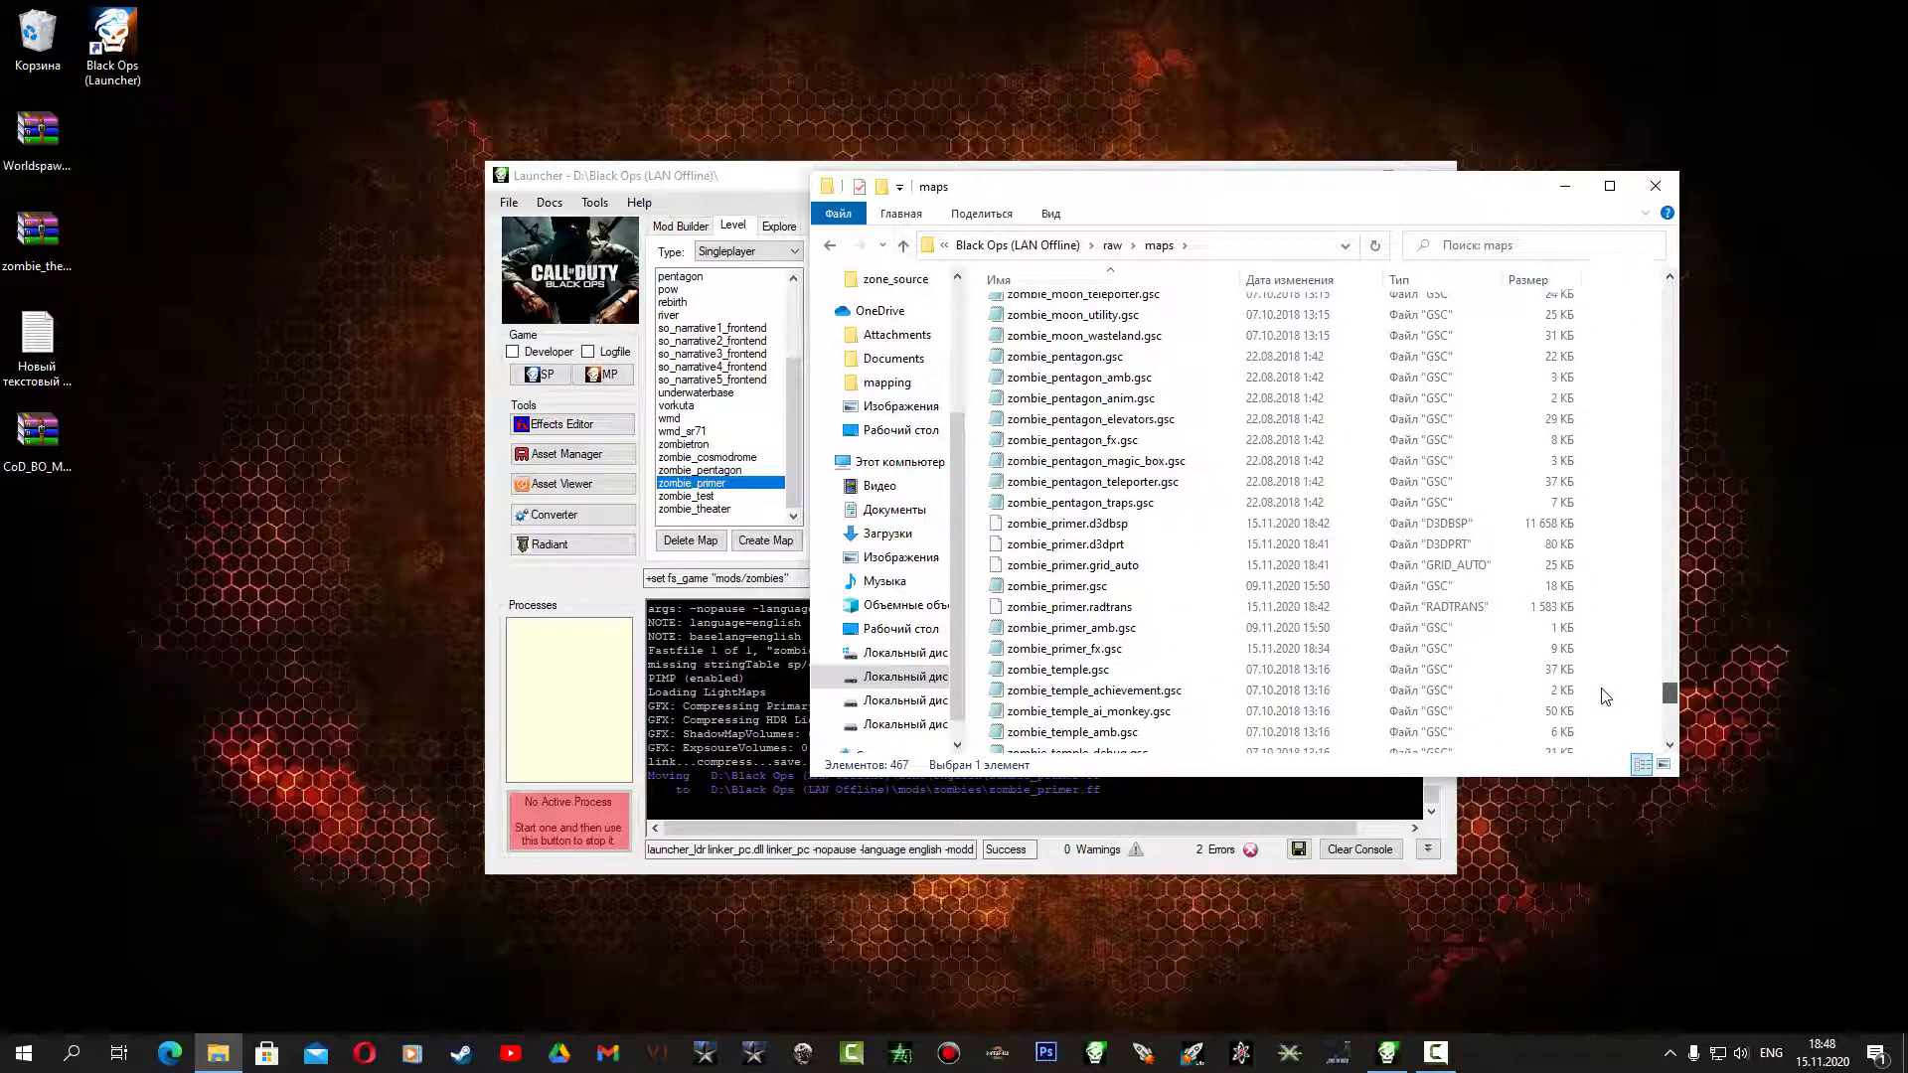
{"action": "double_click", "coordinate": [1068, 648]}
Duplicate the line //maps\createfx\zombie_primer_fx::main(); directly below itself in the main() function
{"action": "left_click_drag", "start_coordinate": [1319, 249], "coordinate": [949, 248]}
{"action": "key", "text": "ctrl+c"}
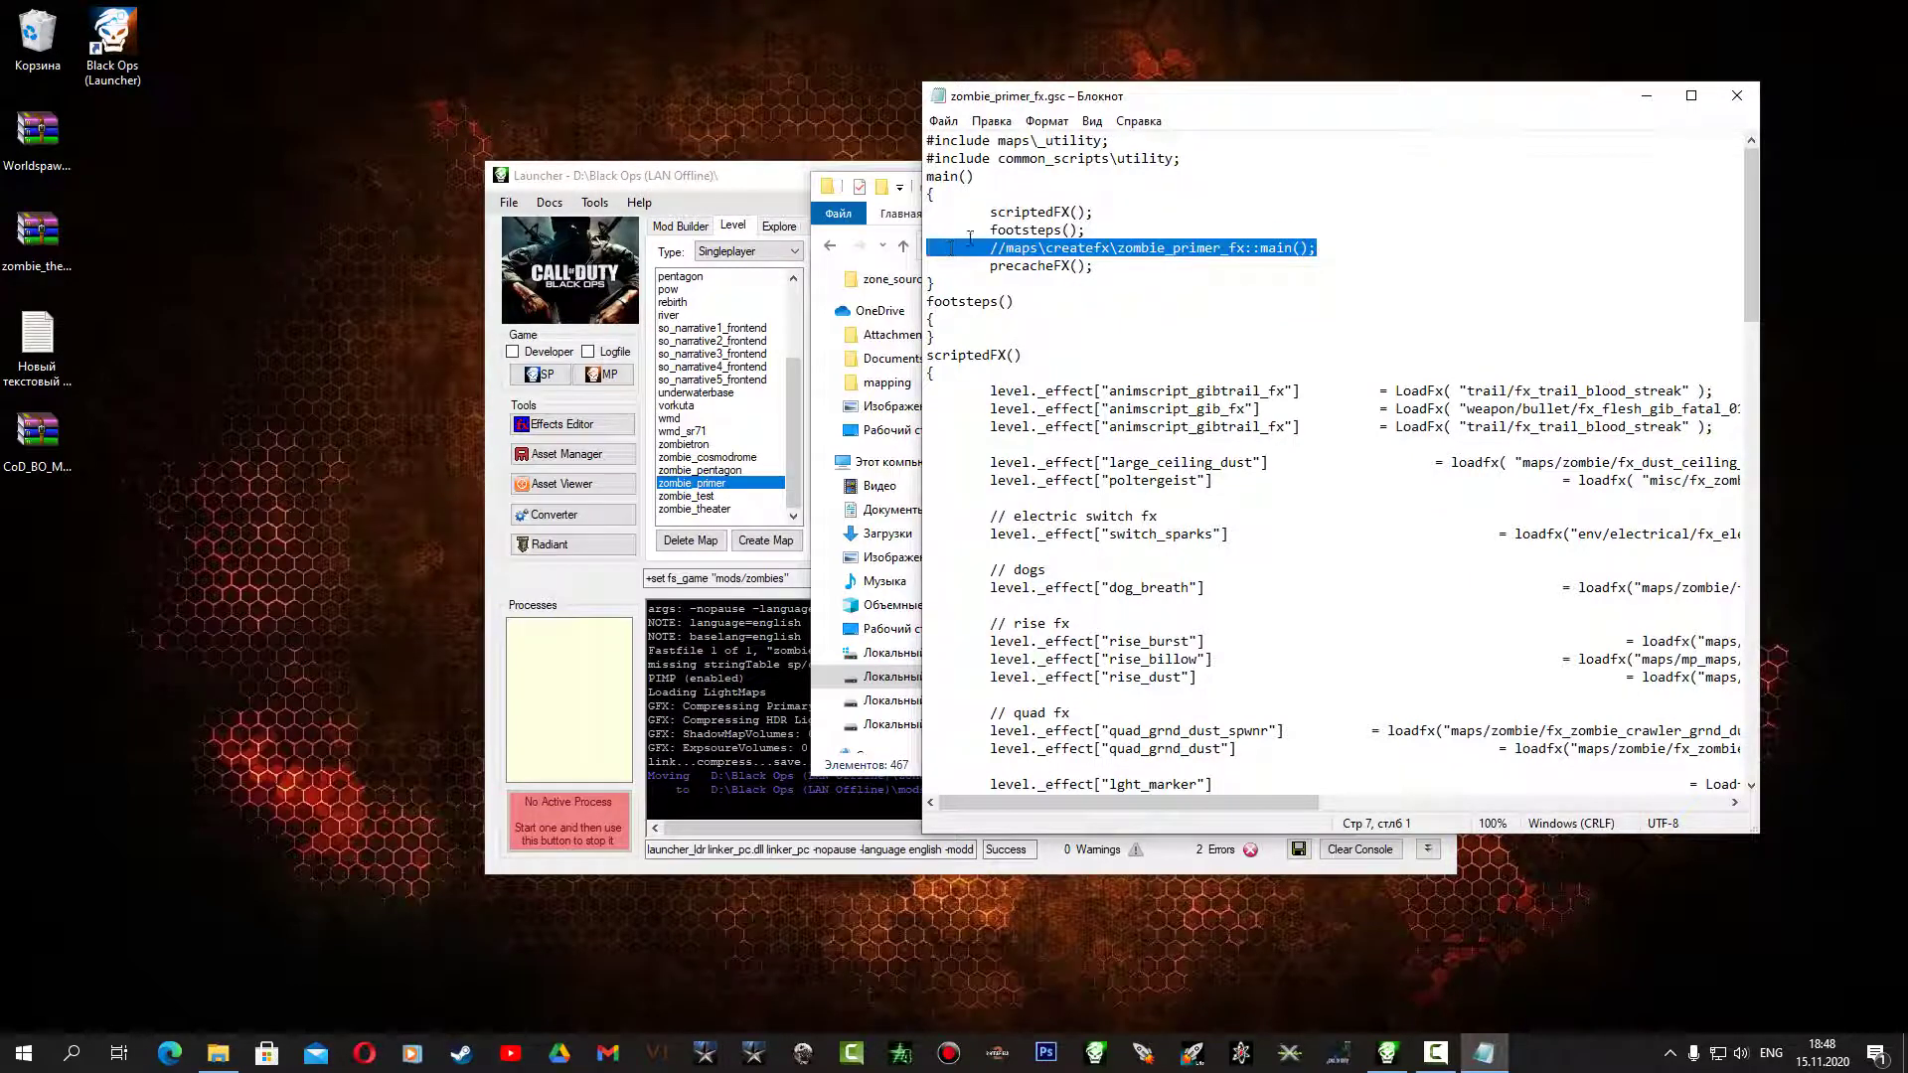
{"action": "left_click", "coordinate": [1335, 249]}
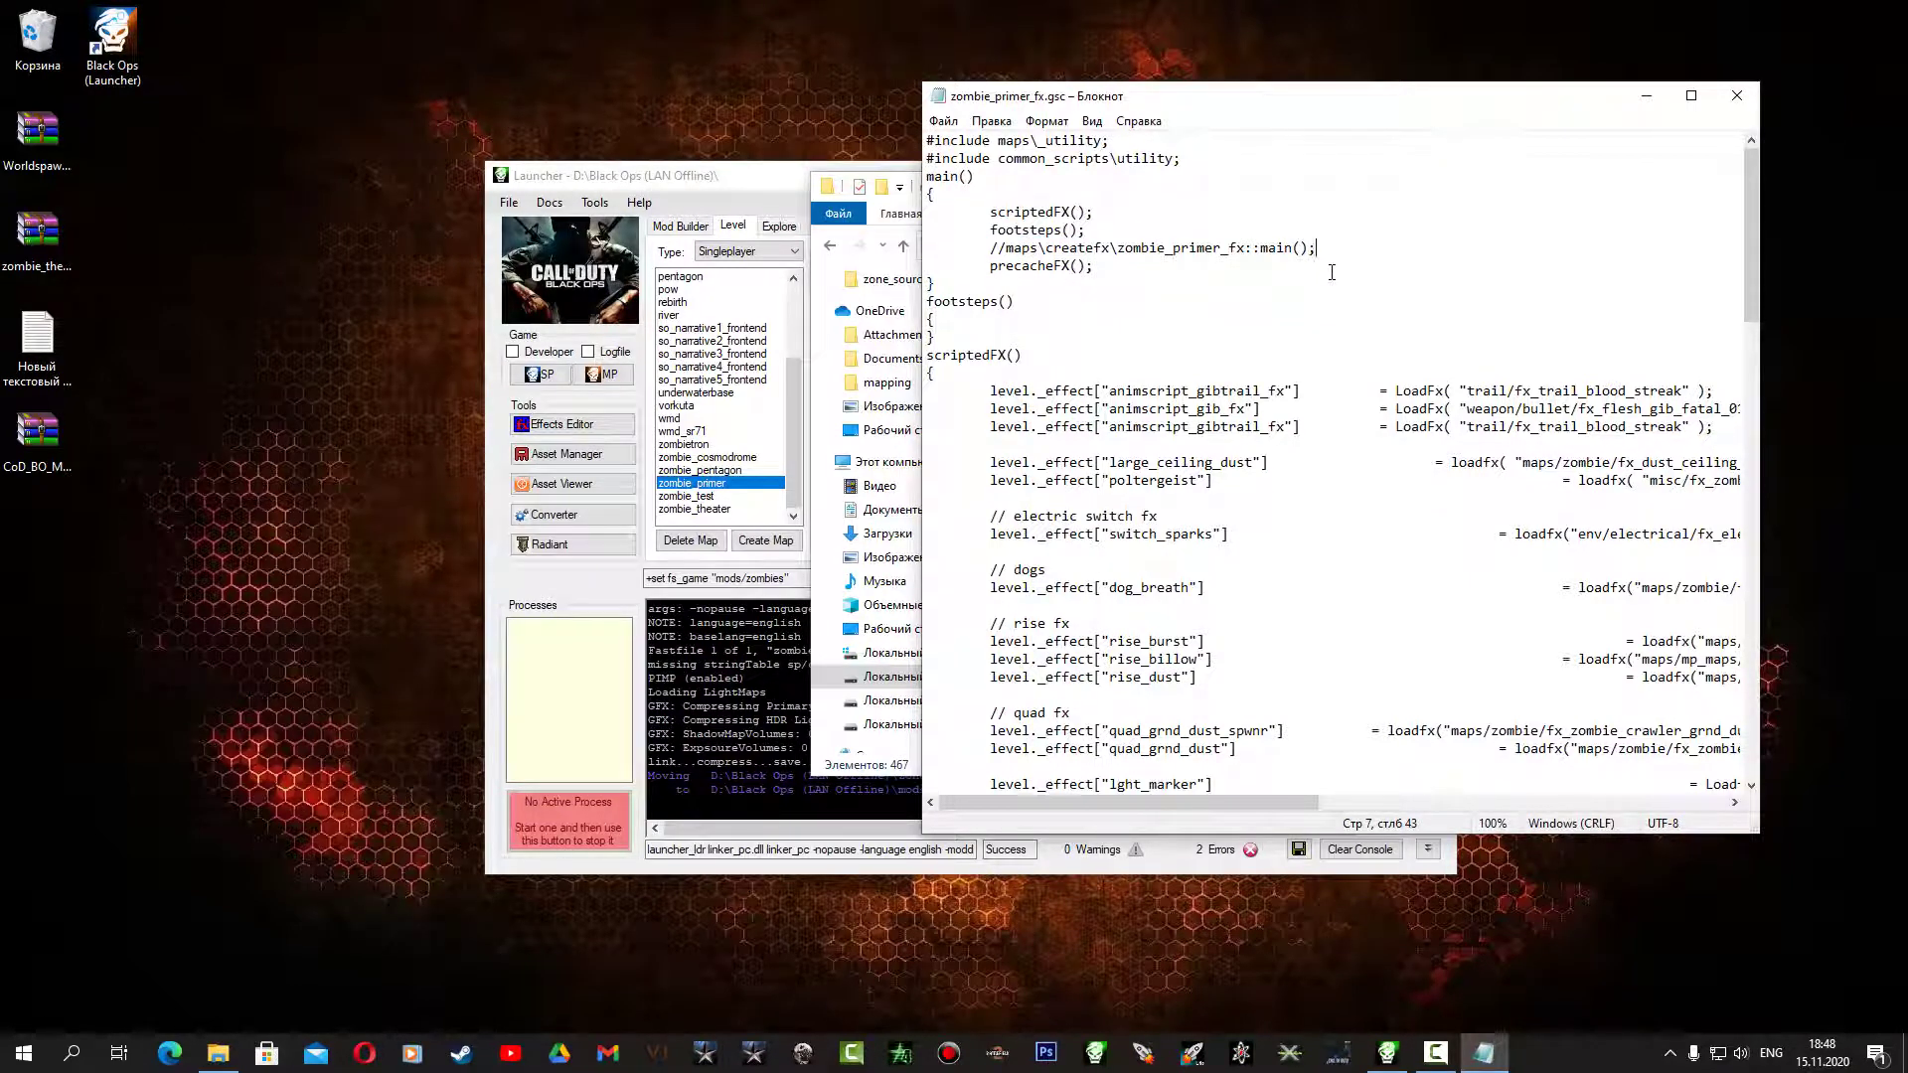
{"action": "key", "text": "Return"}
{"action": "key", "text": "ctrl+v"}
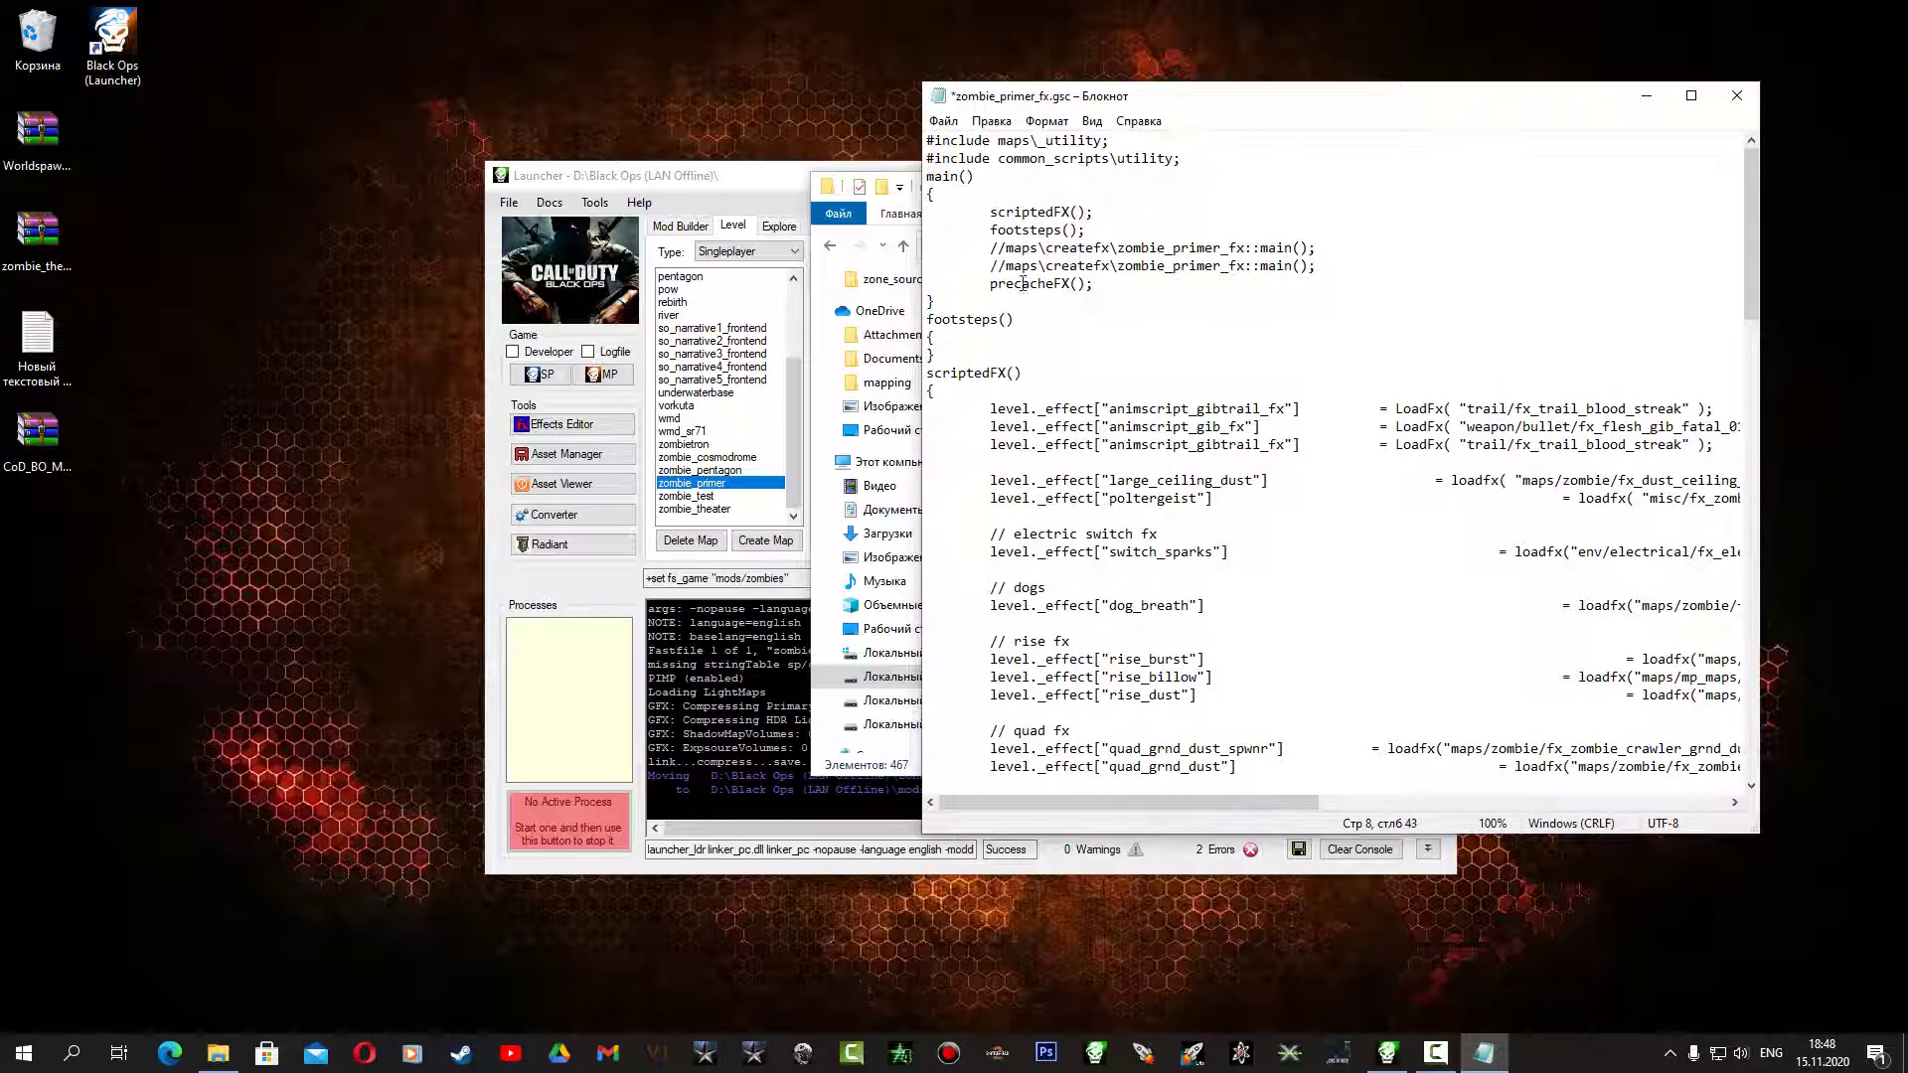
Uncomment the duplicated line, change it to maps\createart\zombie_primer_art::main(); and save and close zombie_primer_fx.gsc
{"action": "key", "text": "BackSpace"}
{"action": "key", "text": "BackSpace"}
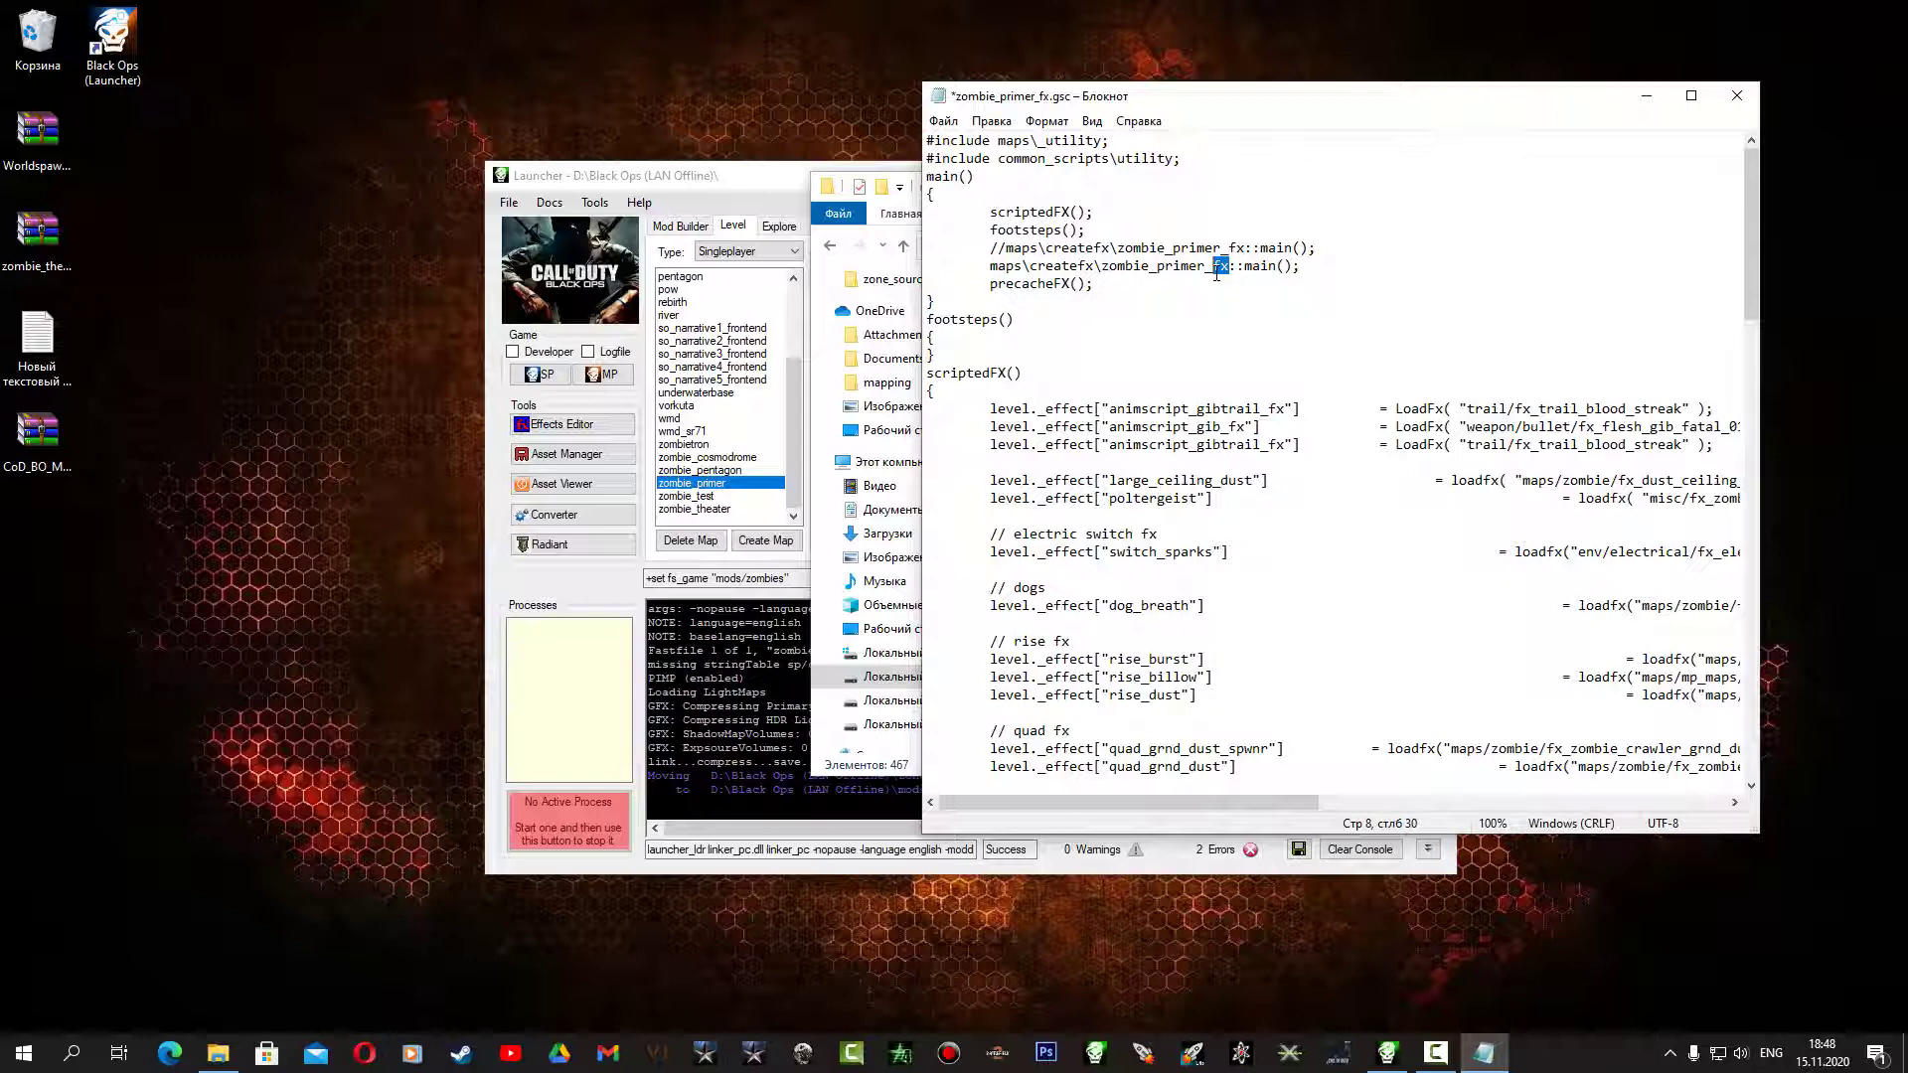
{"action": "type", "text": "art"}
{"action": "left_click_drag", "start_coordinate": [1094, 266], "coordinate": [1086, 267]}
{"action": "type", "text": "art"}
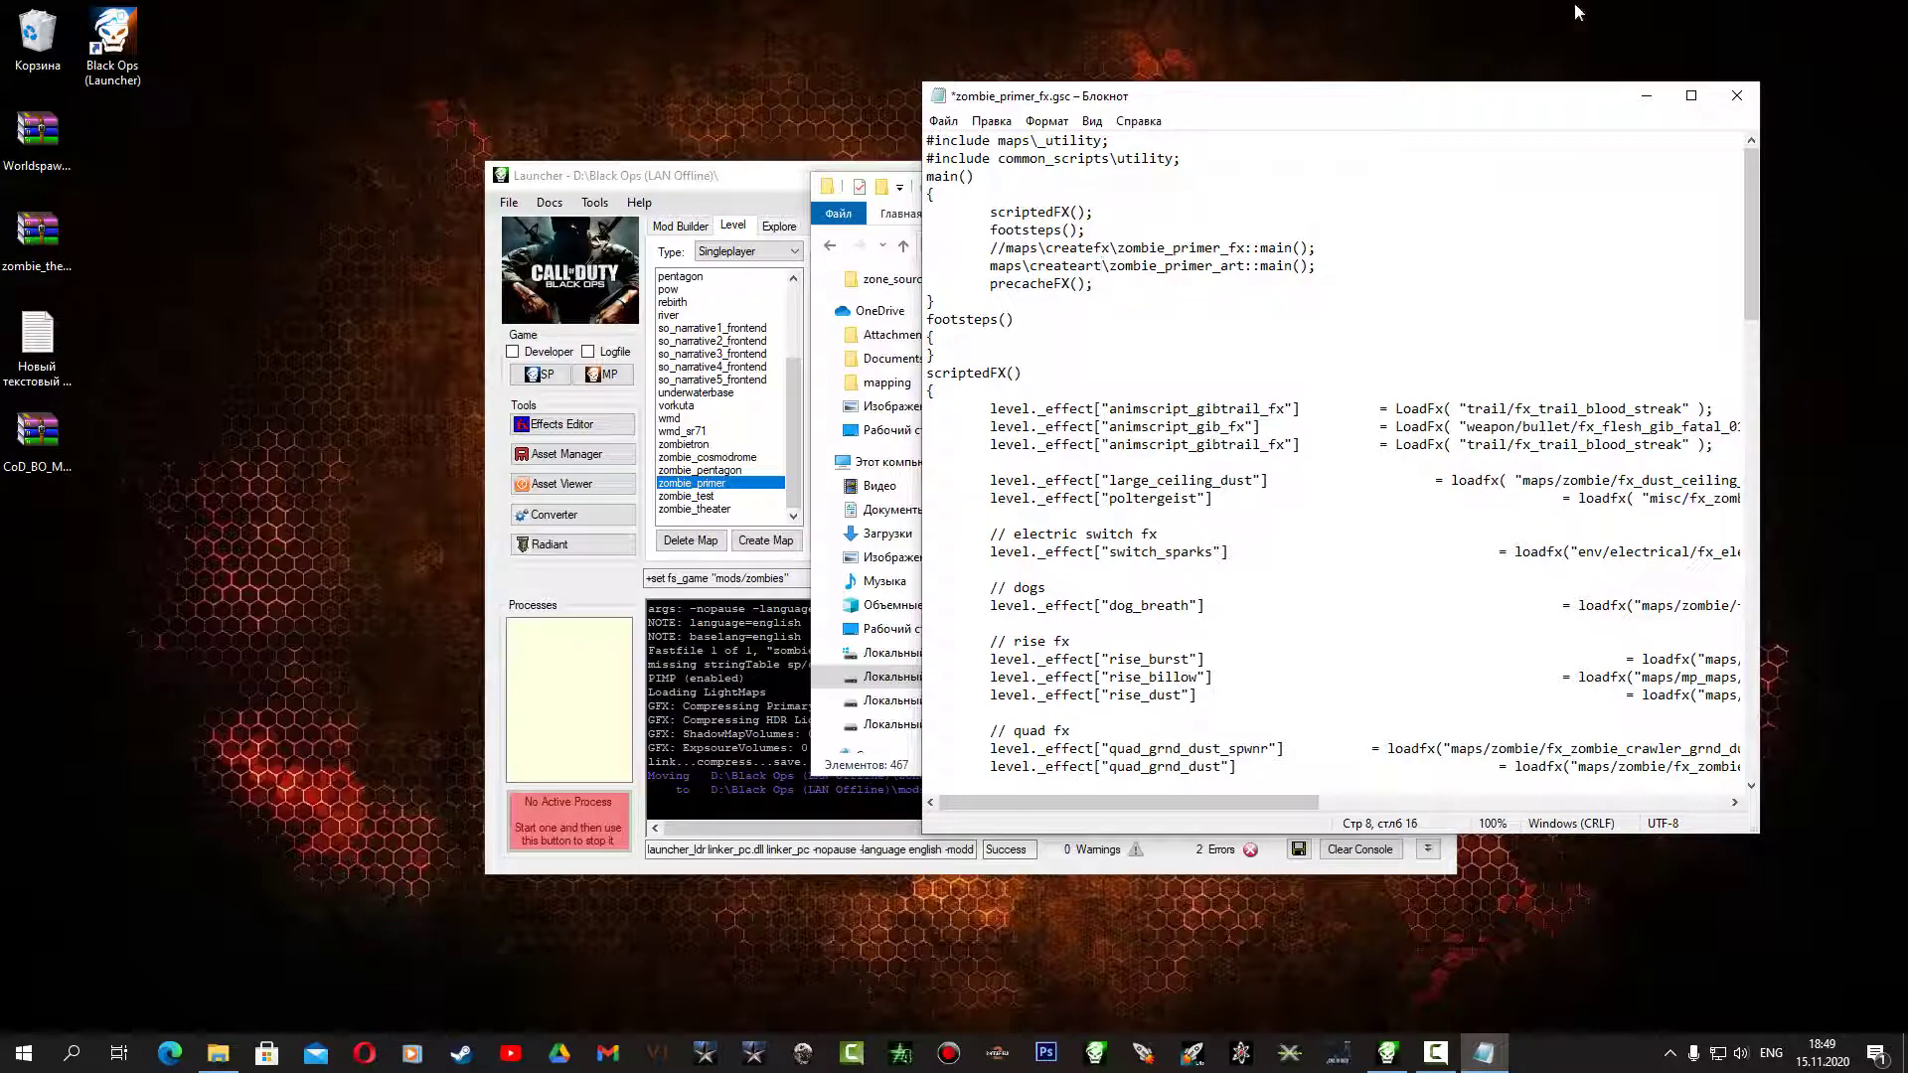
{"action": "left_click", "coordinate": [1737, 95]}
{"action": "left_click", "coordinate": [860, 552]}
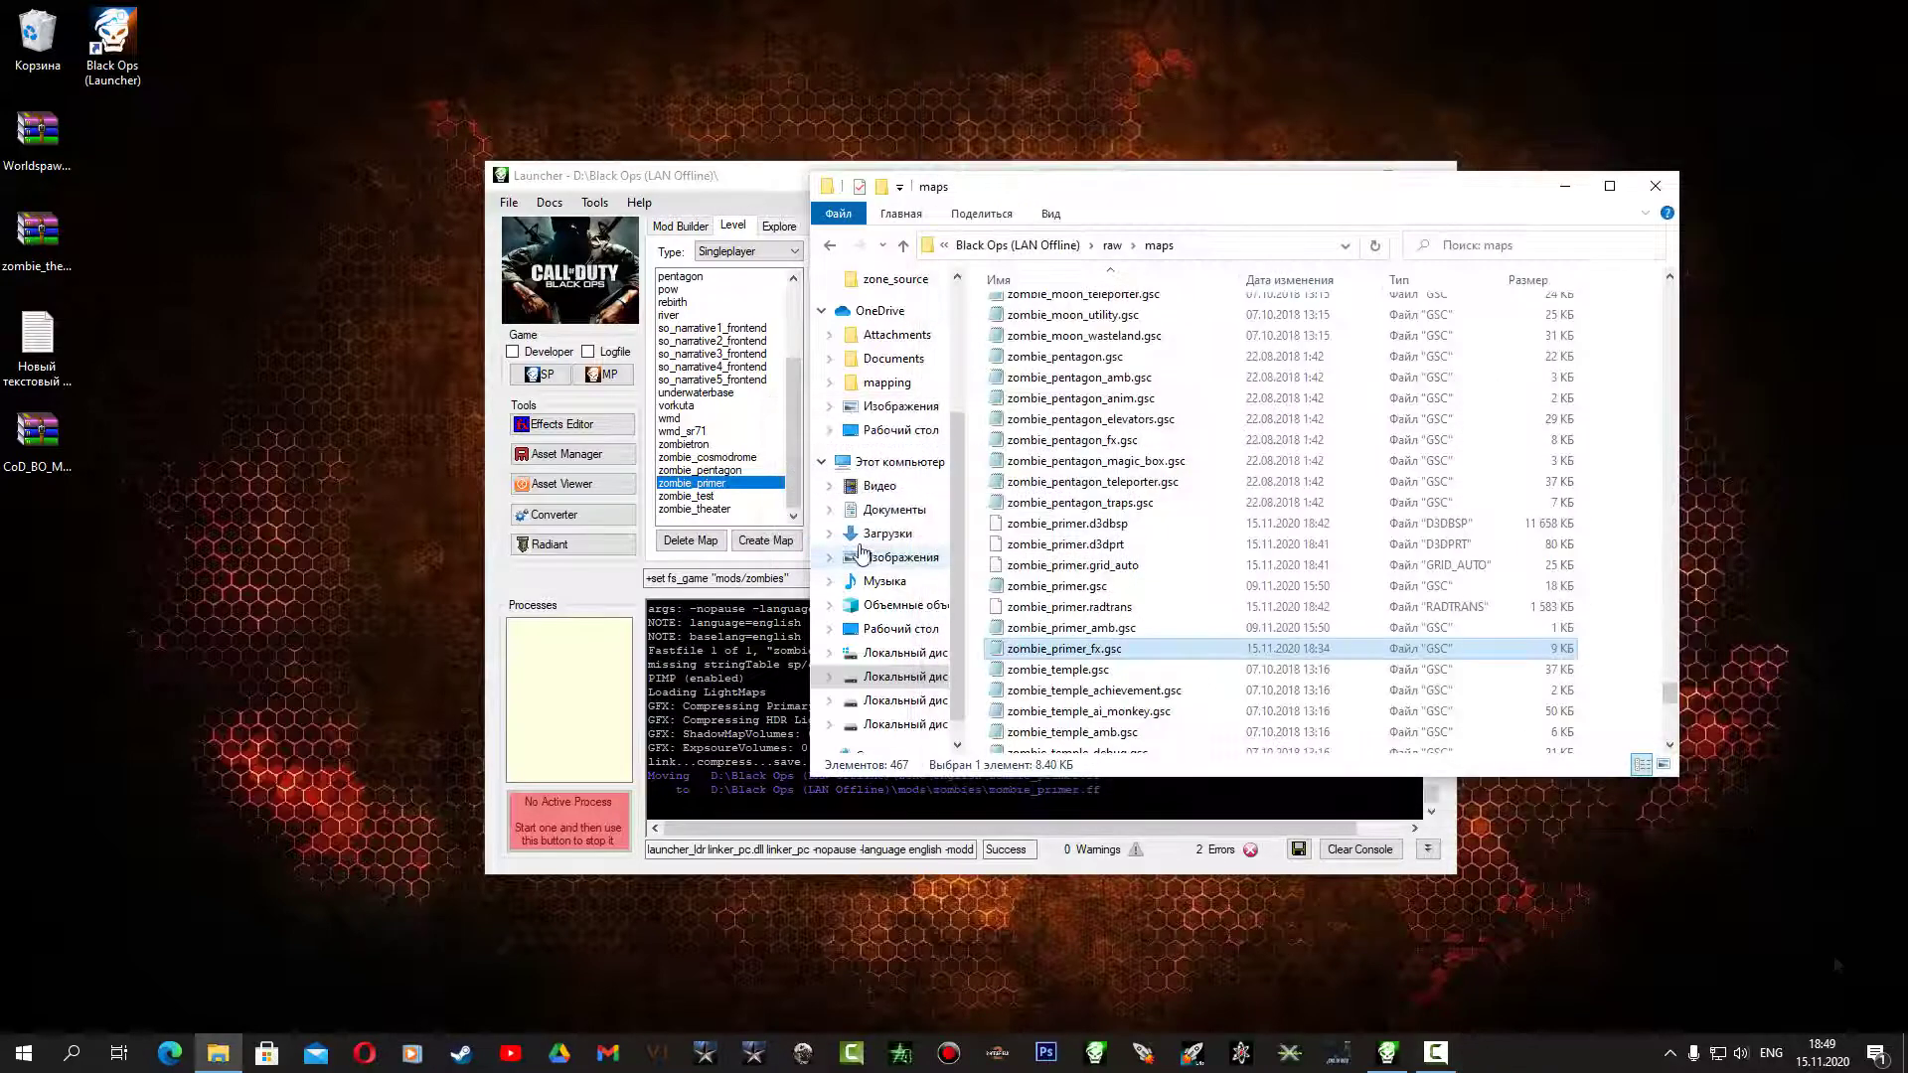
Go to the zone_source folder, sort its files by modification date and open zombie_primer.csv
{"action": "left_click", "coordinate": [997, 248]}
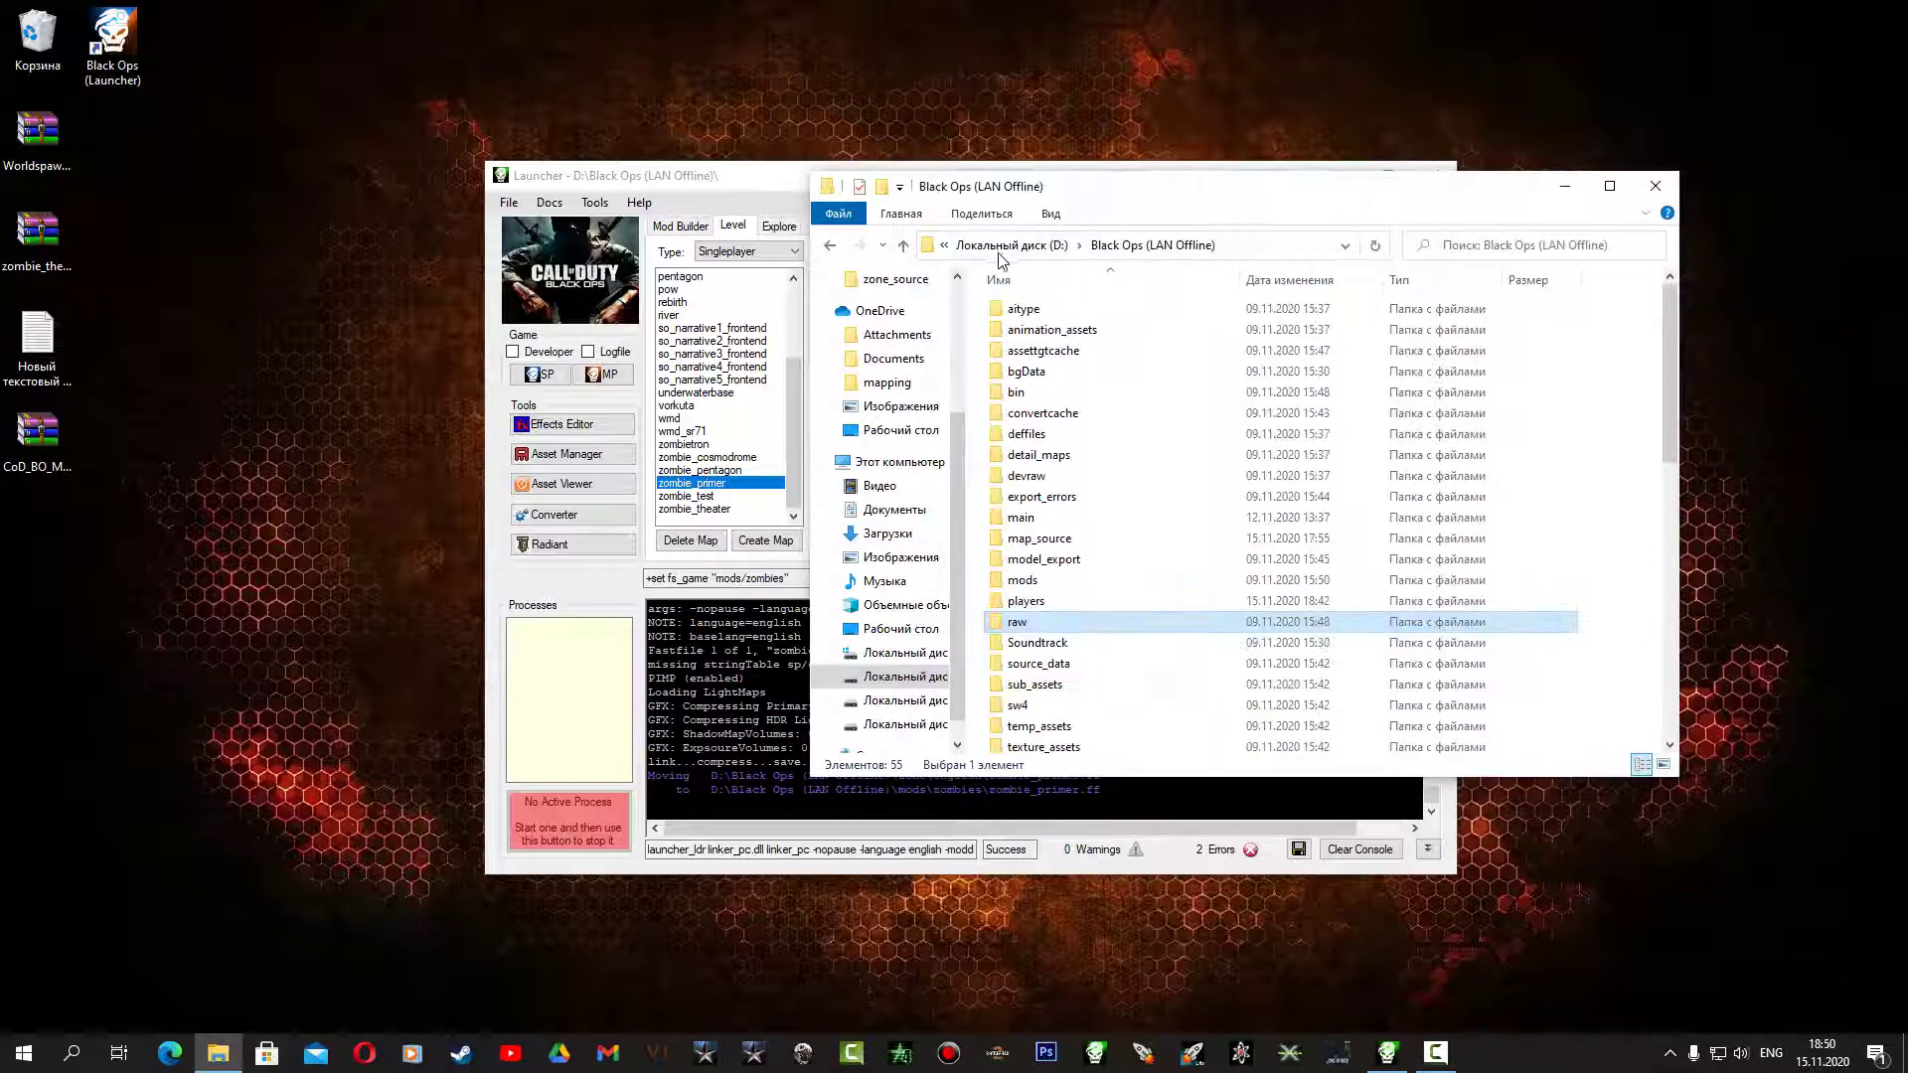
{"action": "scroll", "coordinate": [1054, 596], "scroll_direction": "down", "scroll_amount": 5}
{"action": "double_click", "coordinate": [1058, 653]}
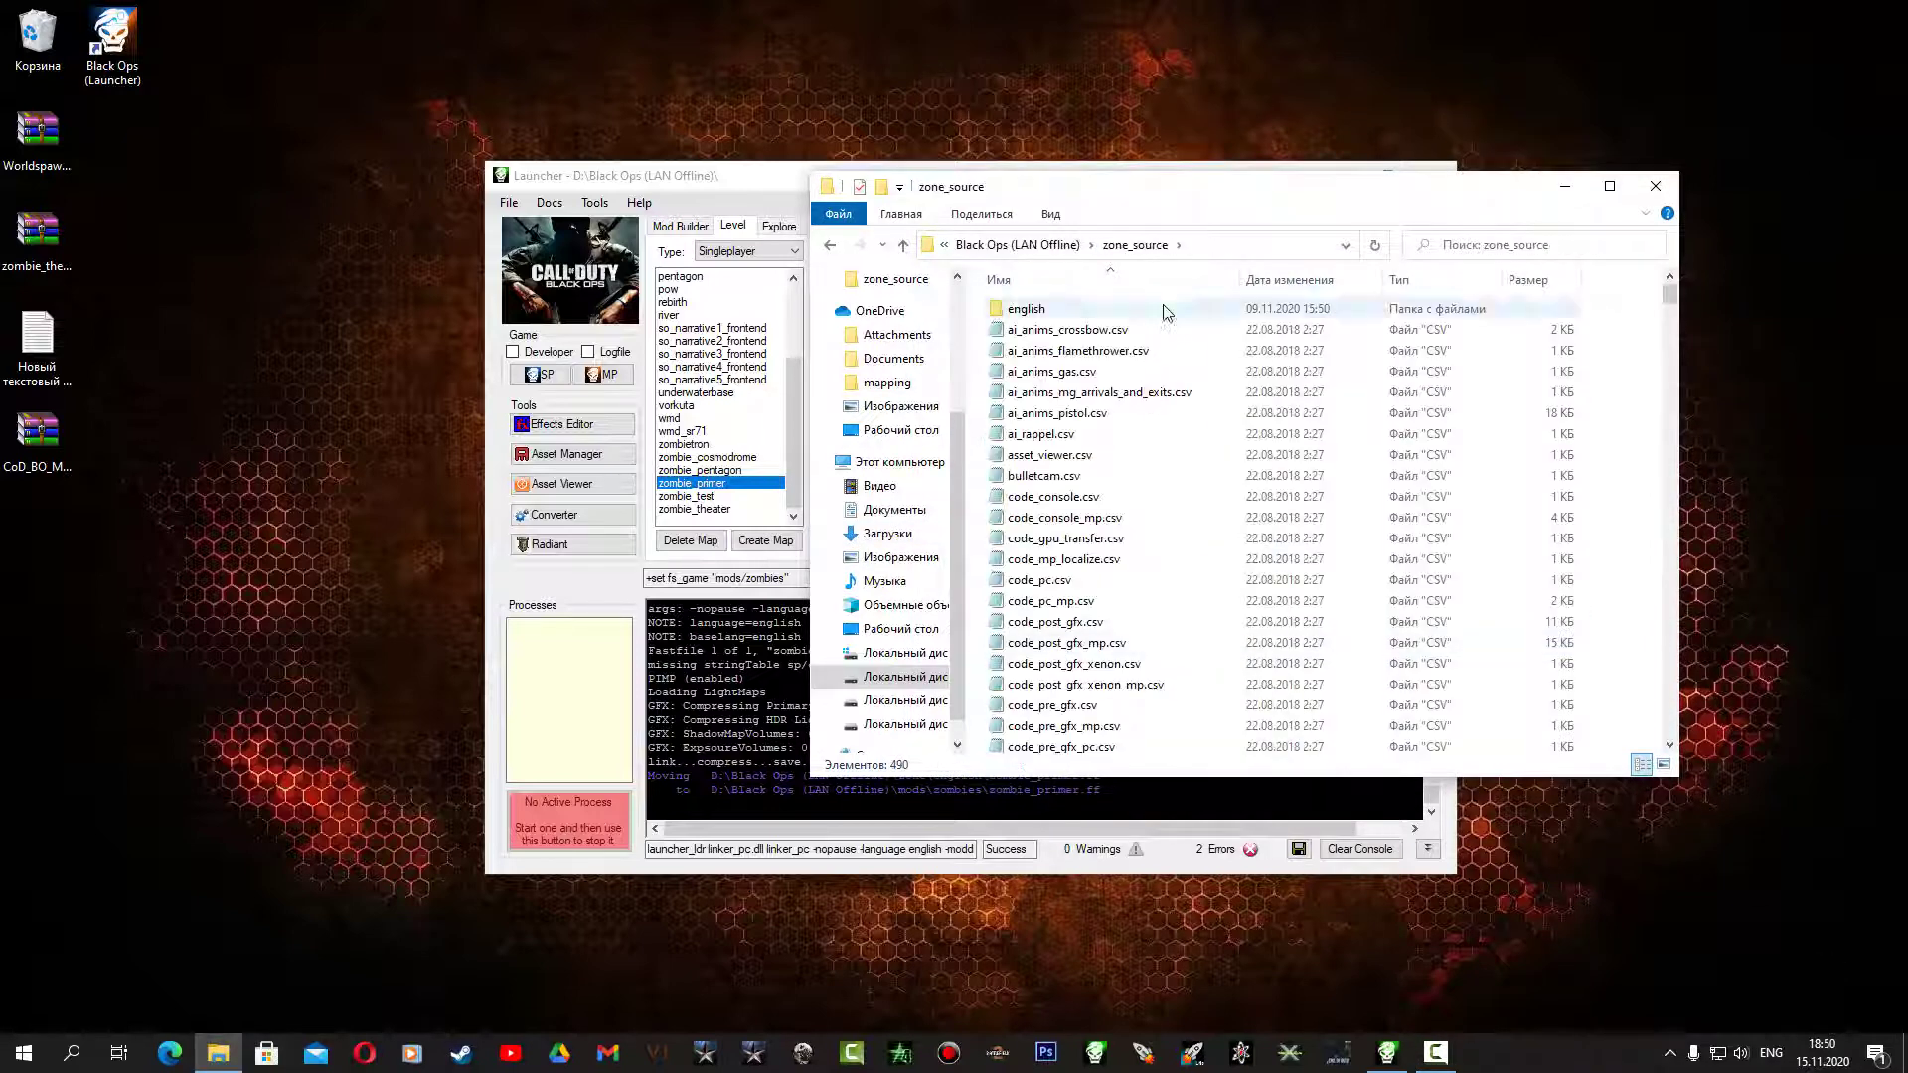
{"action": "left_click", "coordinate": [1289, 279]}
{"action": "left_click", "coordinate": [1039, 311]}
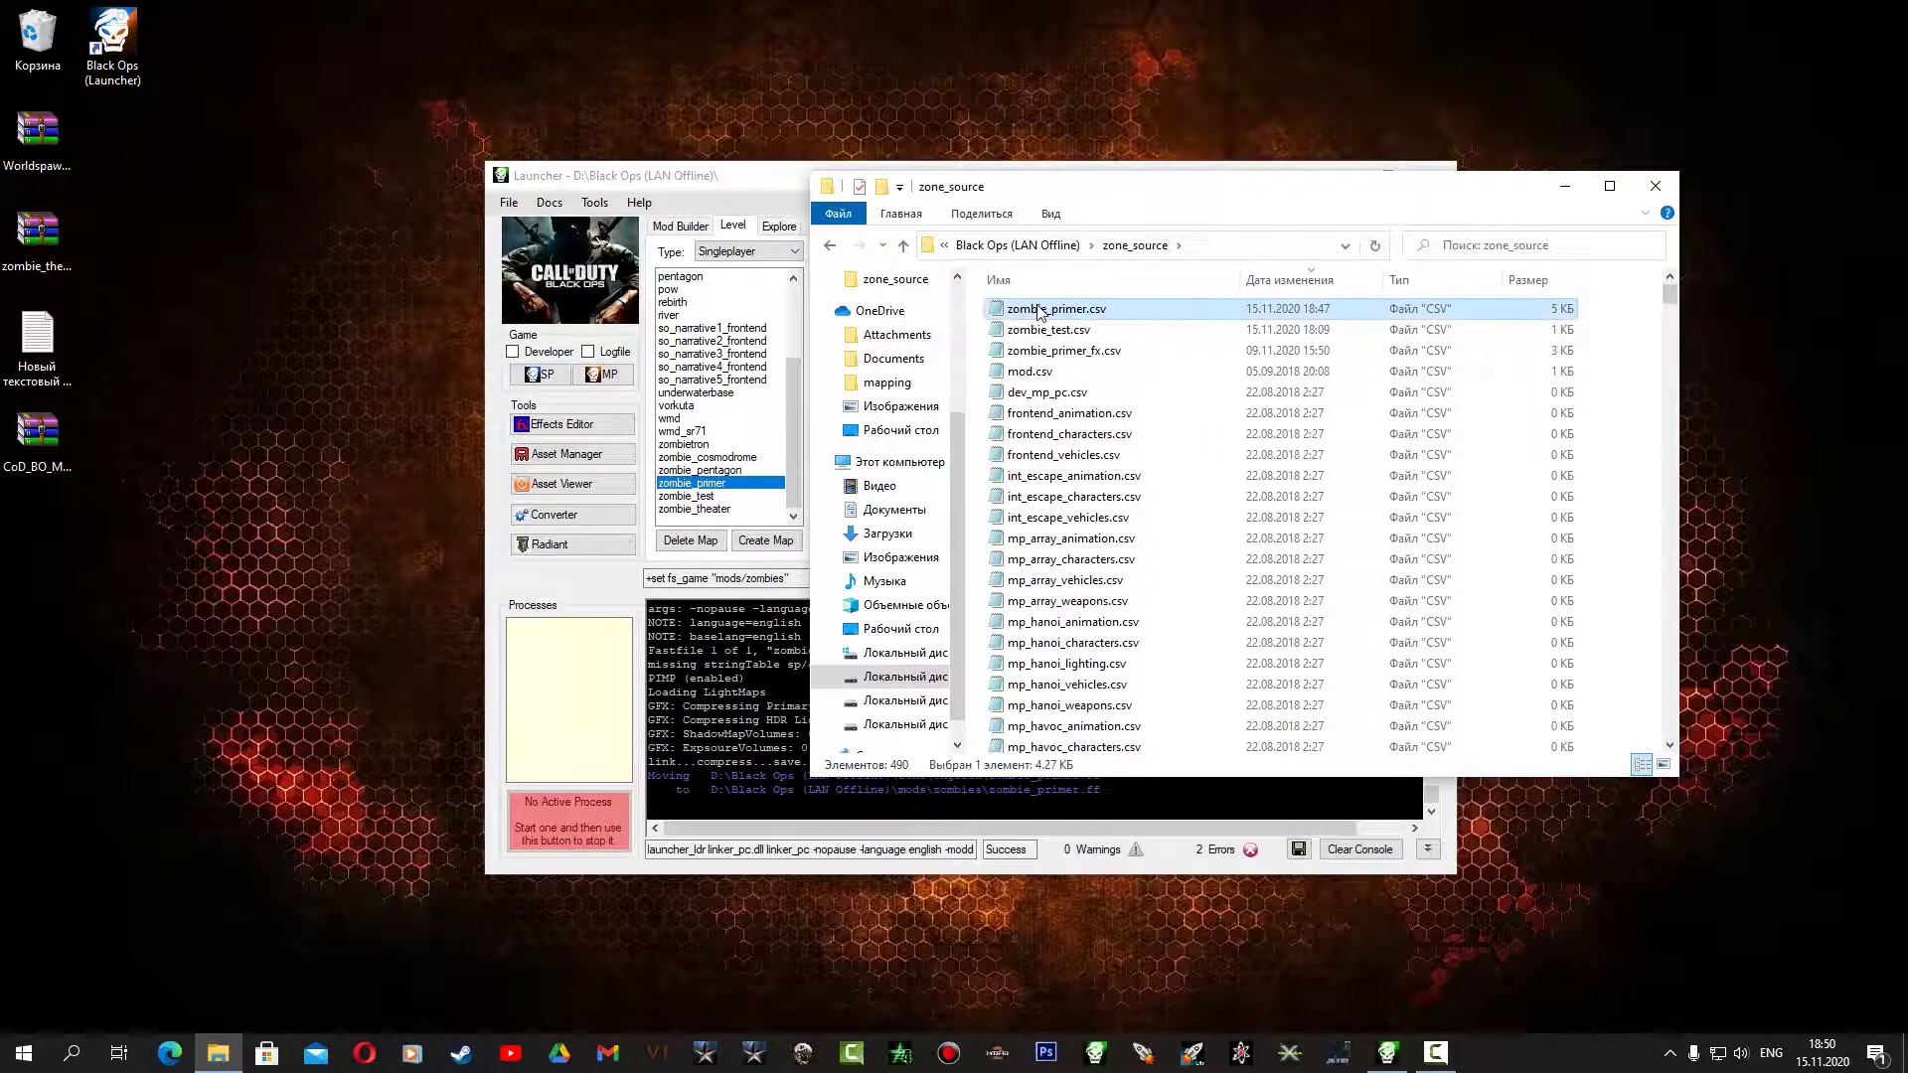
{"action": "double_click", "coordinate": [1039, 311]}
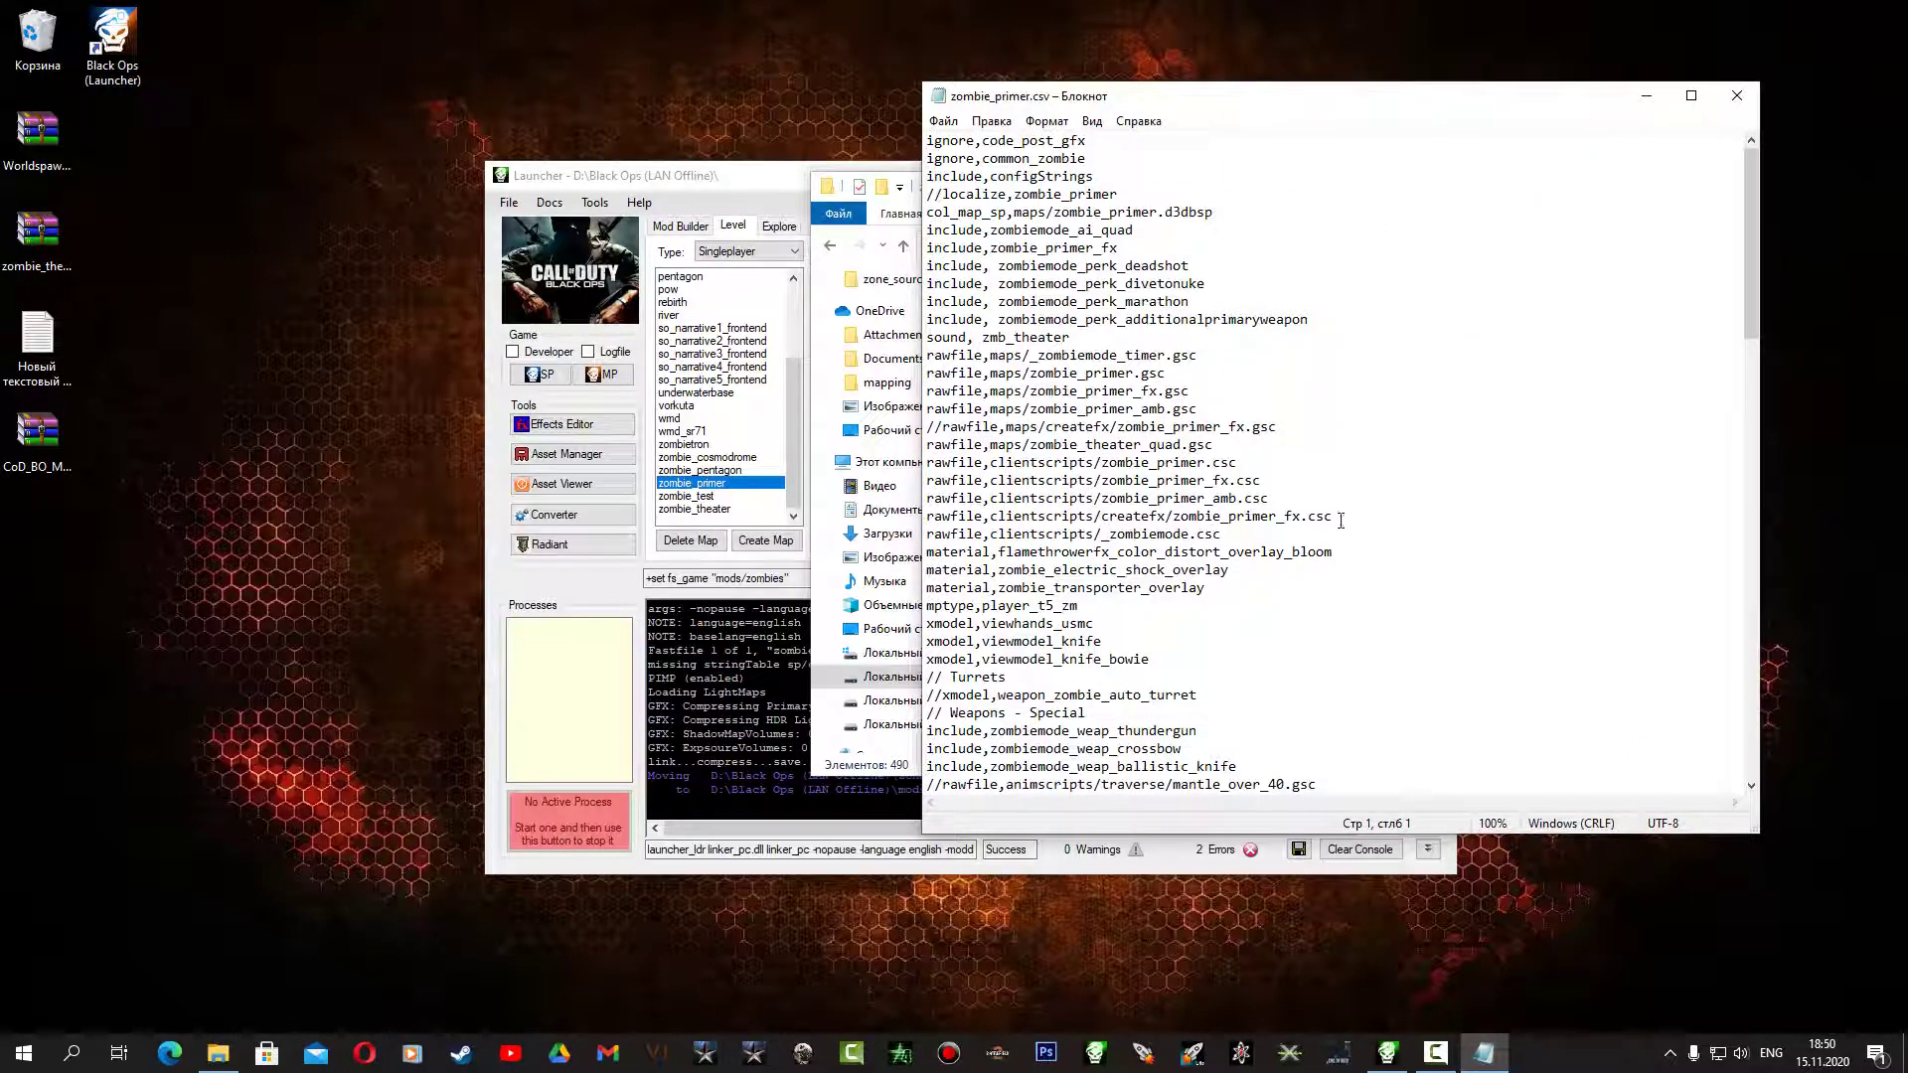
Duplicate the line //rawfile,maps/createfx/zombie_primer_fx.gsc directly below itself in zombie_primer.csv
{"action": "left_click_drag", "start_coordinate": [1341, 520], "coordinate": [939, 511]}
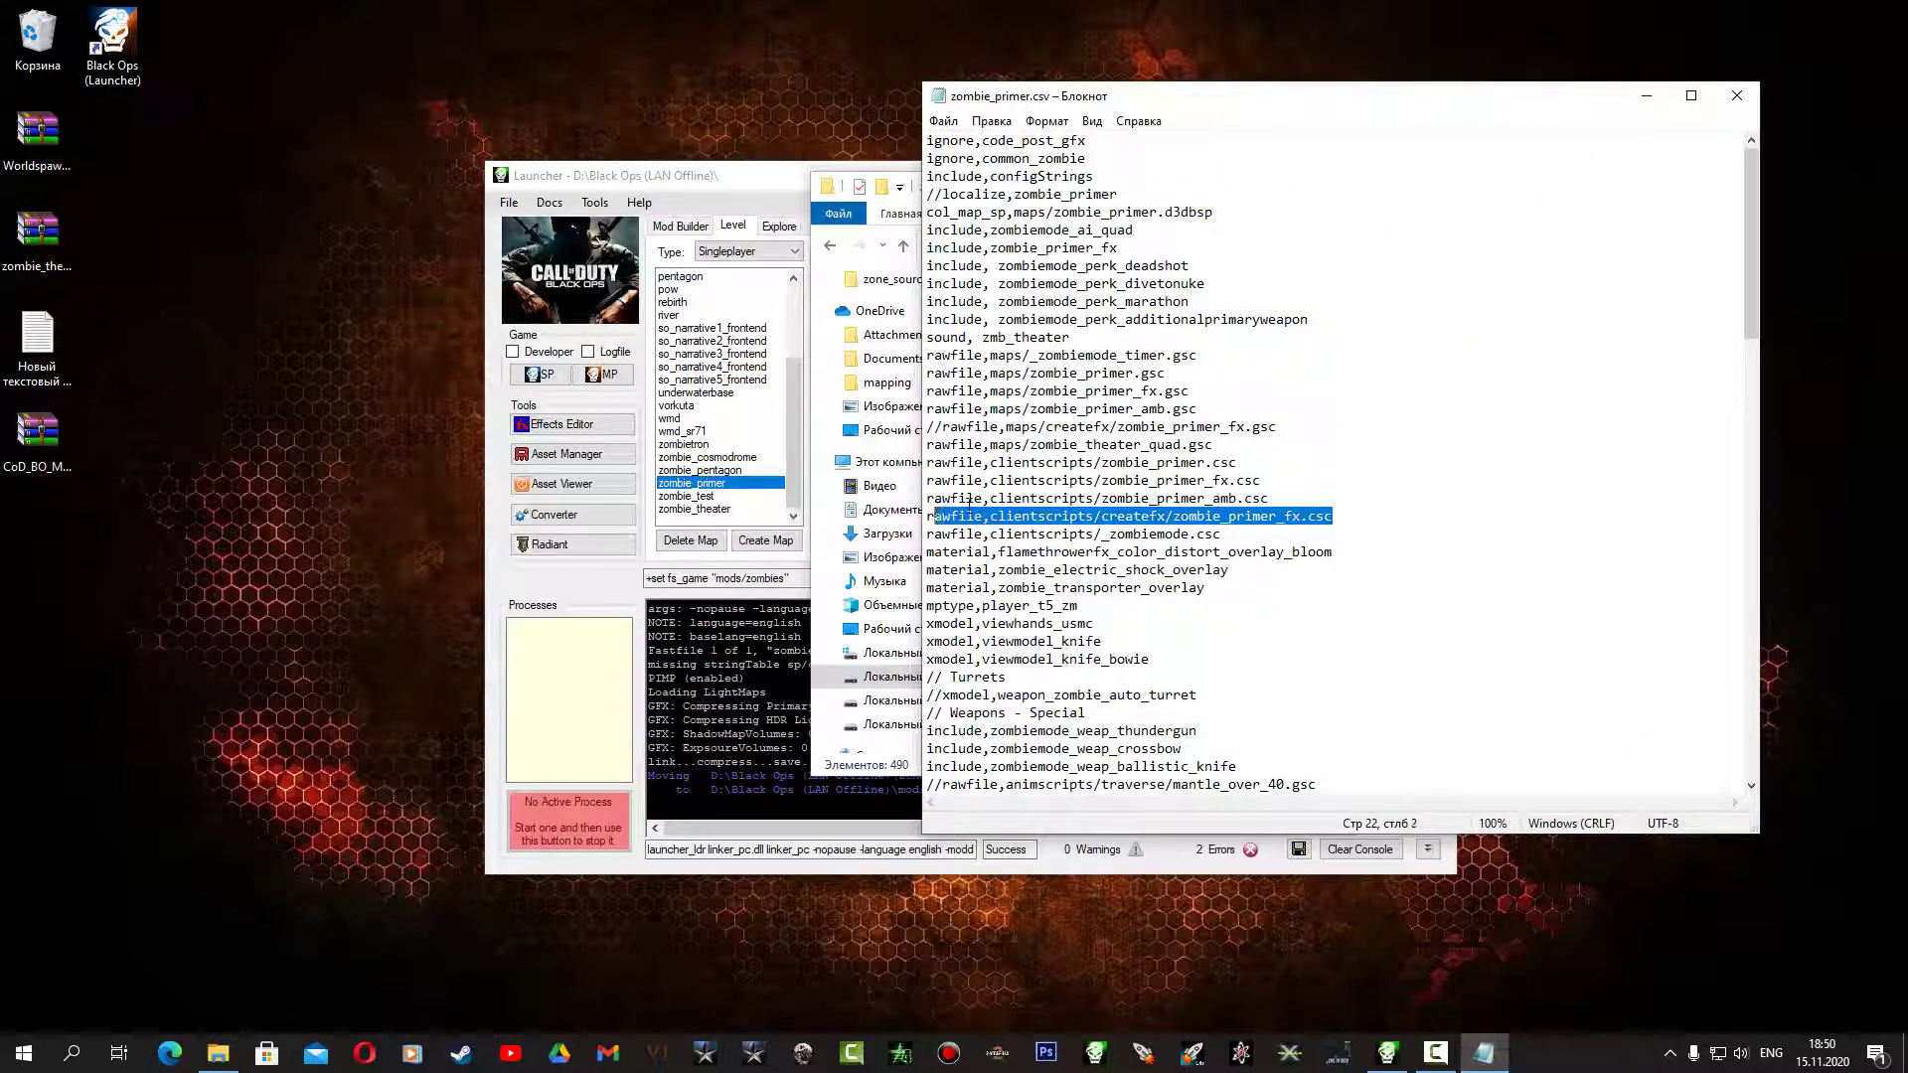
{"action": "left_click", "coordinate": [1148, 462]}
{"action": "left_click_drag", "start_coordinate": [1276, 427], "coordinate": [919, 428]}
{"action": "key", "text": "ctrl+c"}
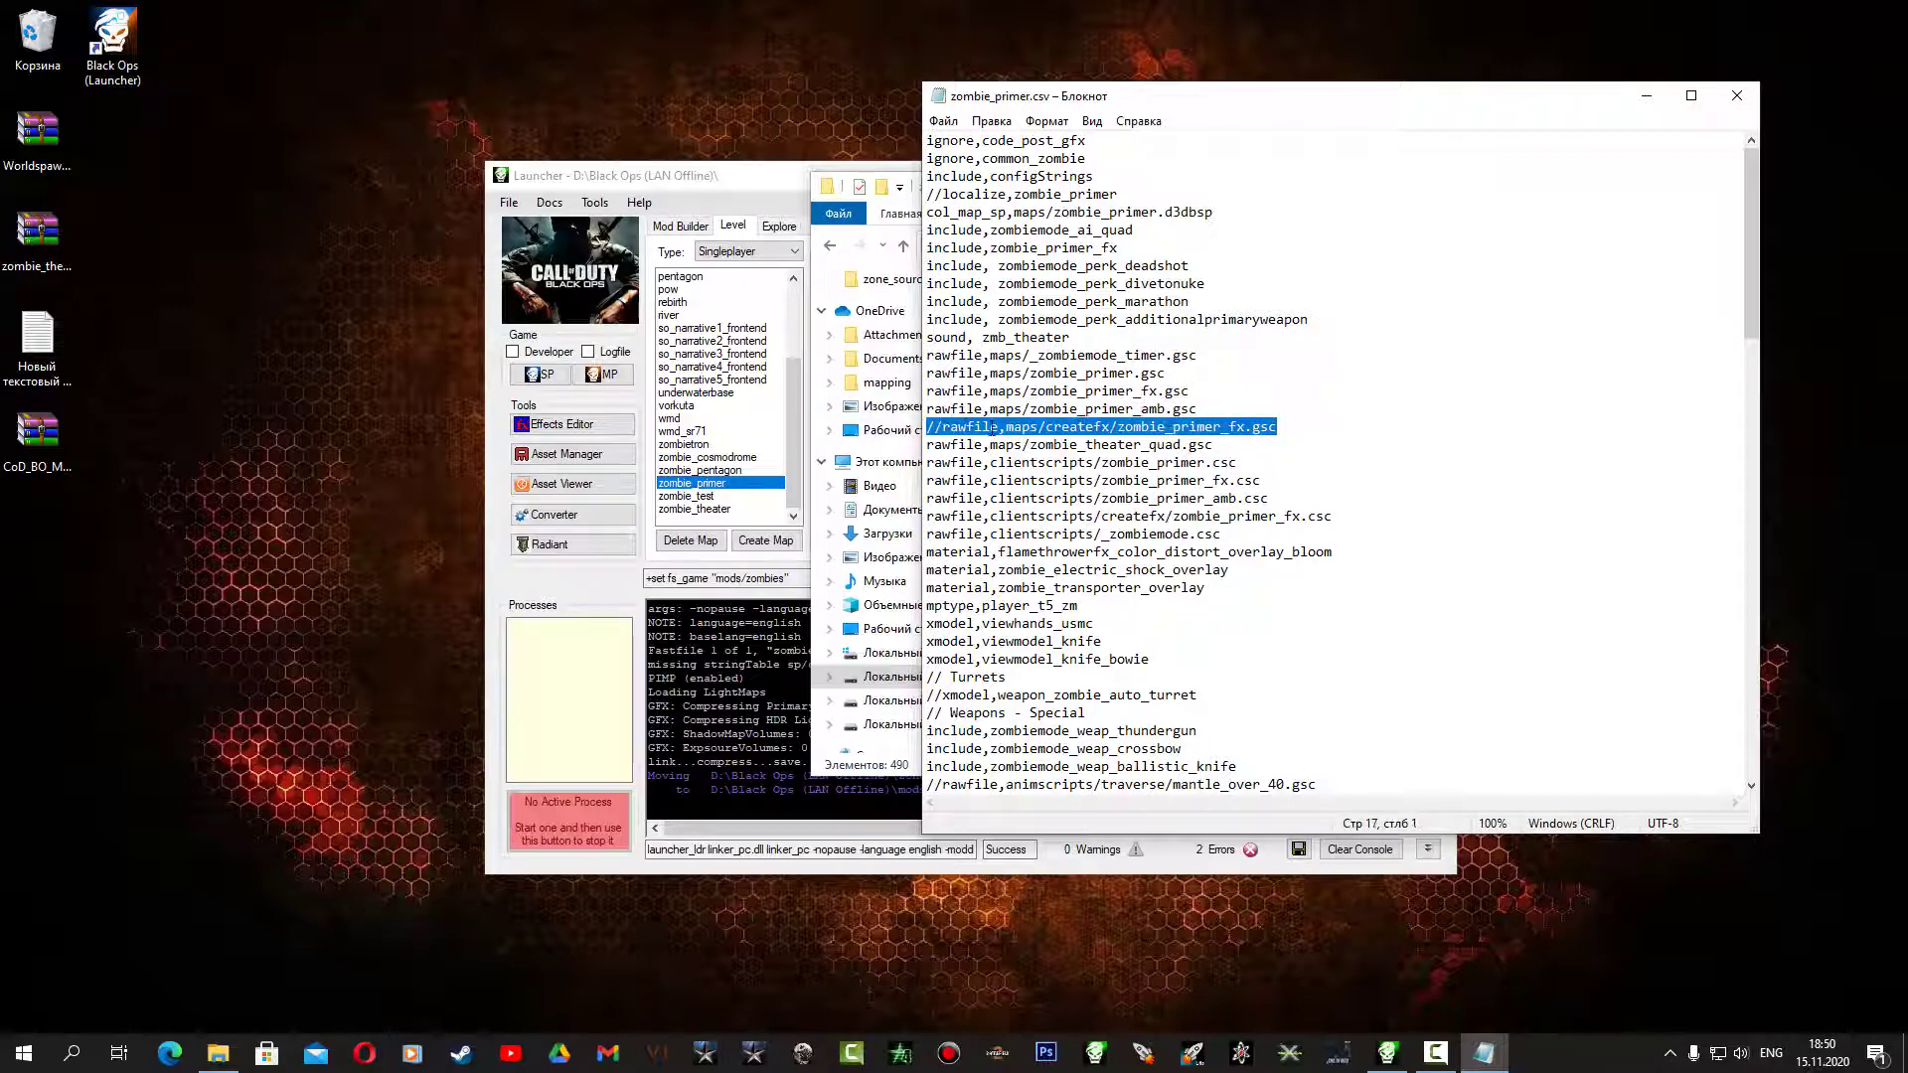
{"action": "left_click", "coordinate": [1295, 428]}
{"action": "key", "text": "Return"}
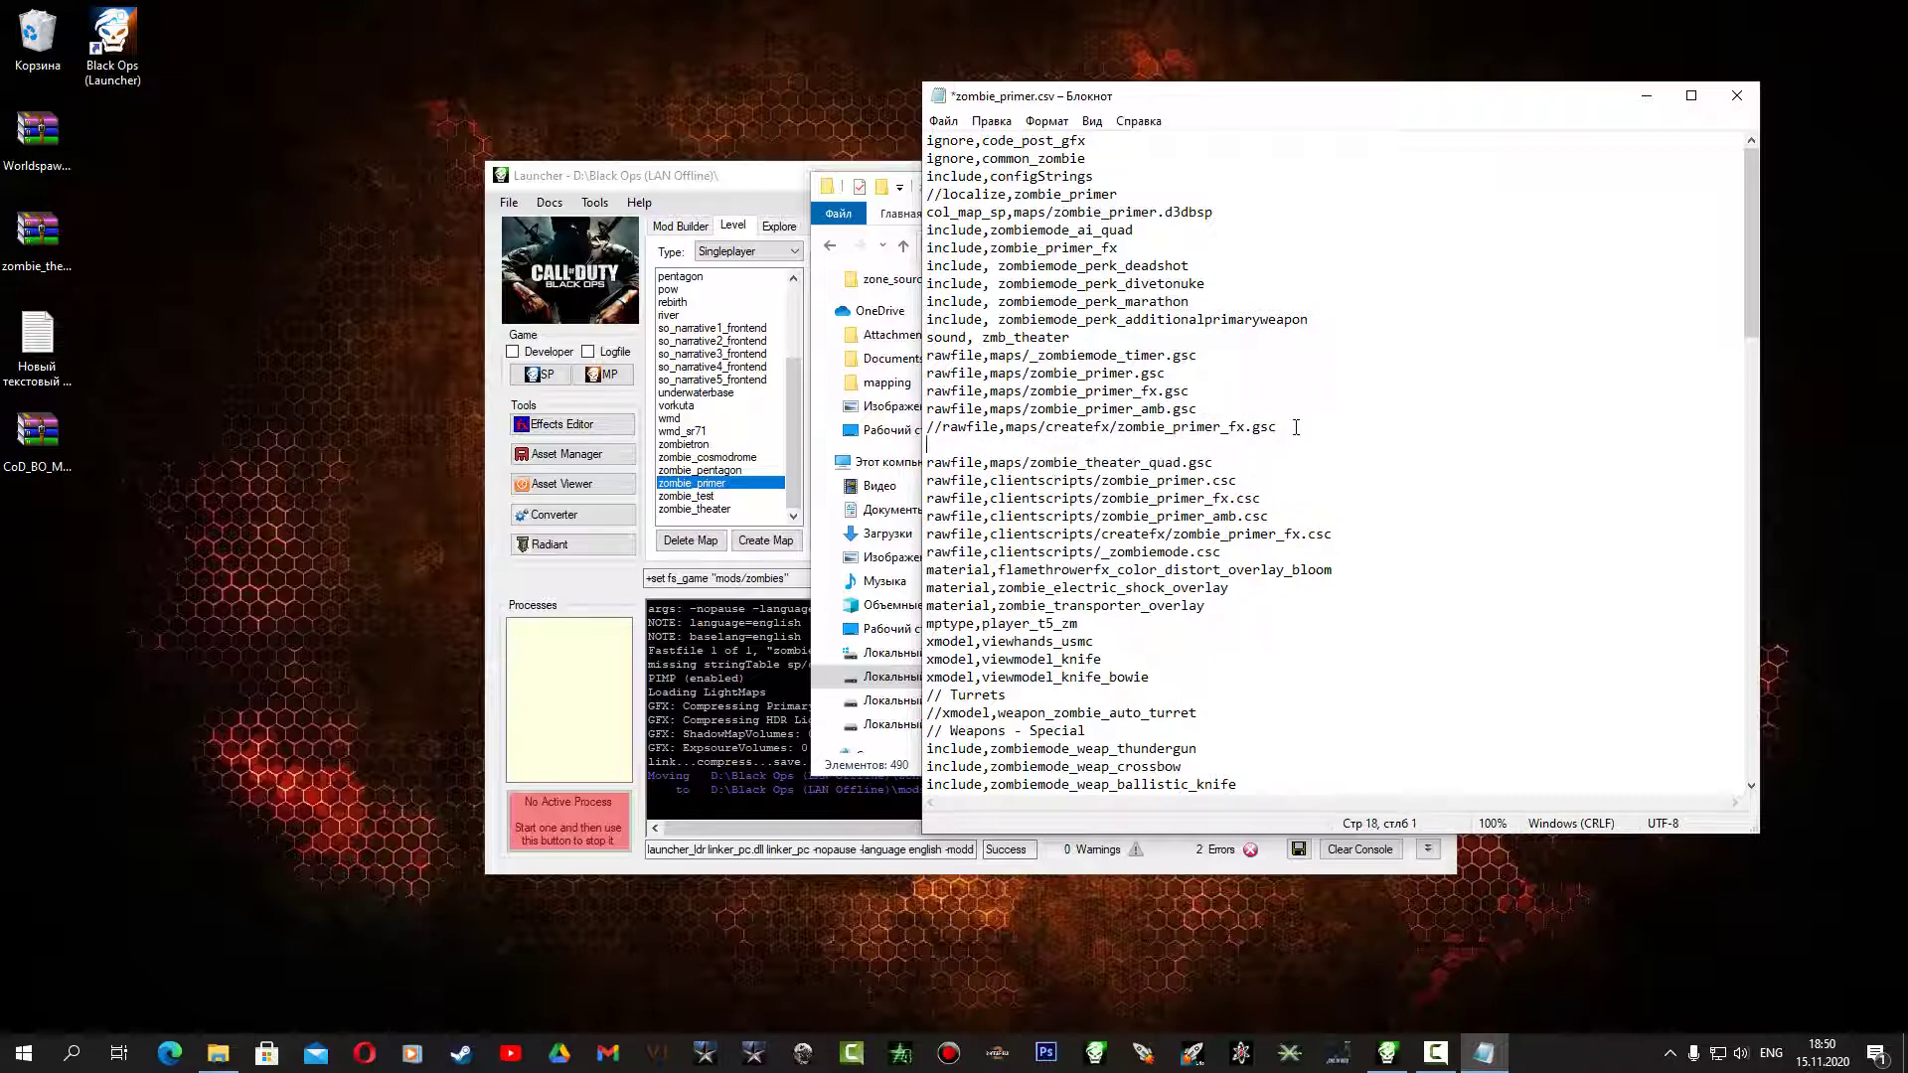
{"action": "key", "text": "ctrl+v"}
Change the duplicated line to rawfile,maps/createart/zombie_primer_art.gsc, then save and close zombie_primer.csv and the zone_source window
{"action": "left_click", "coordinate": [941, 445]}
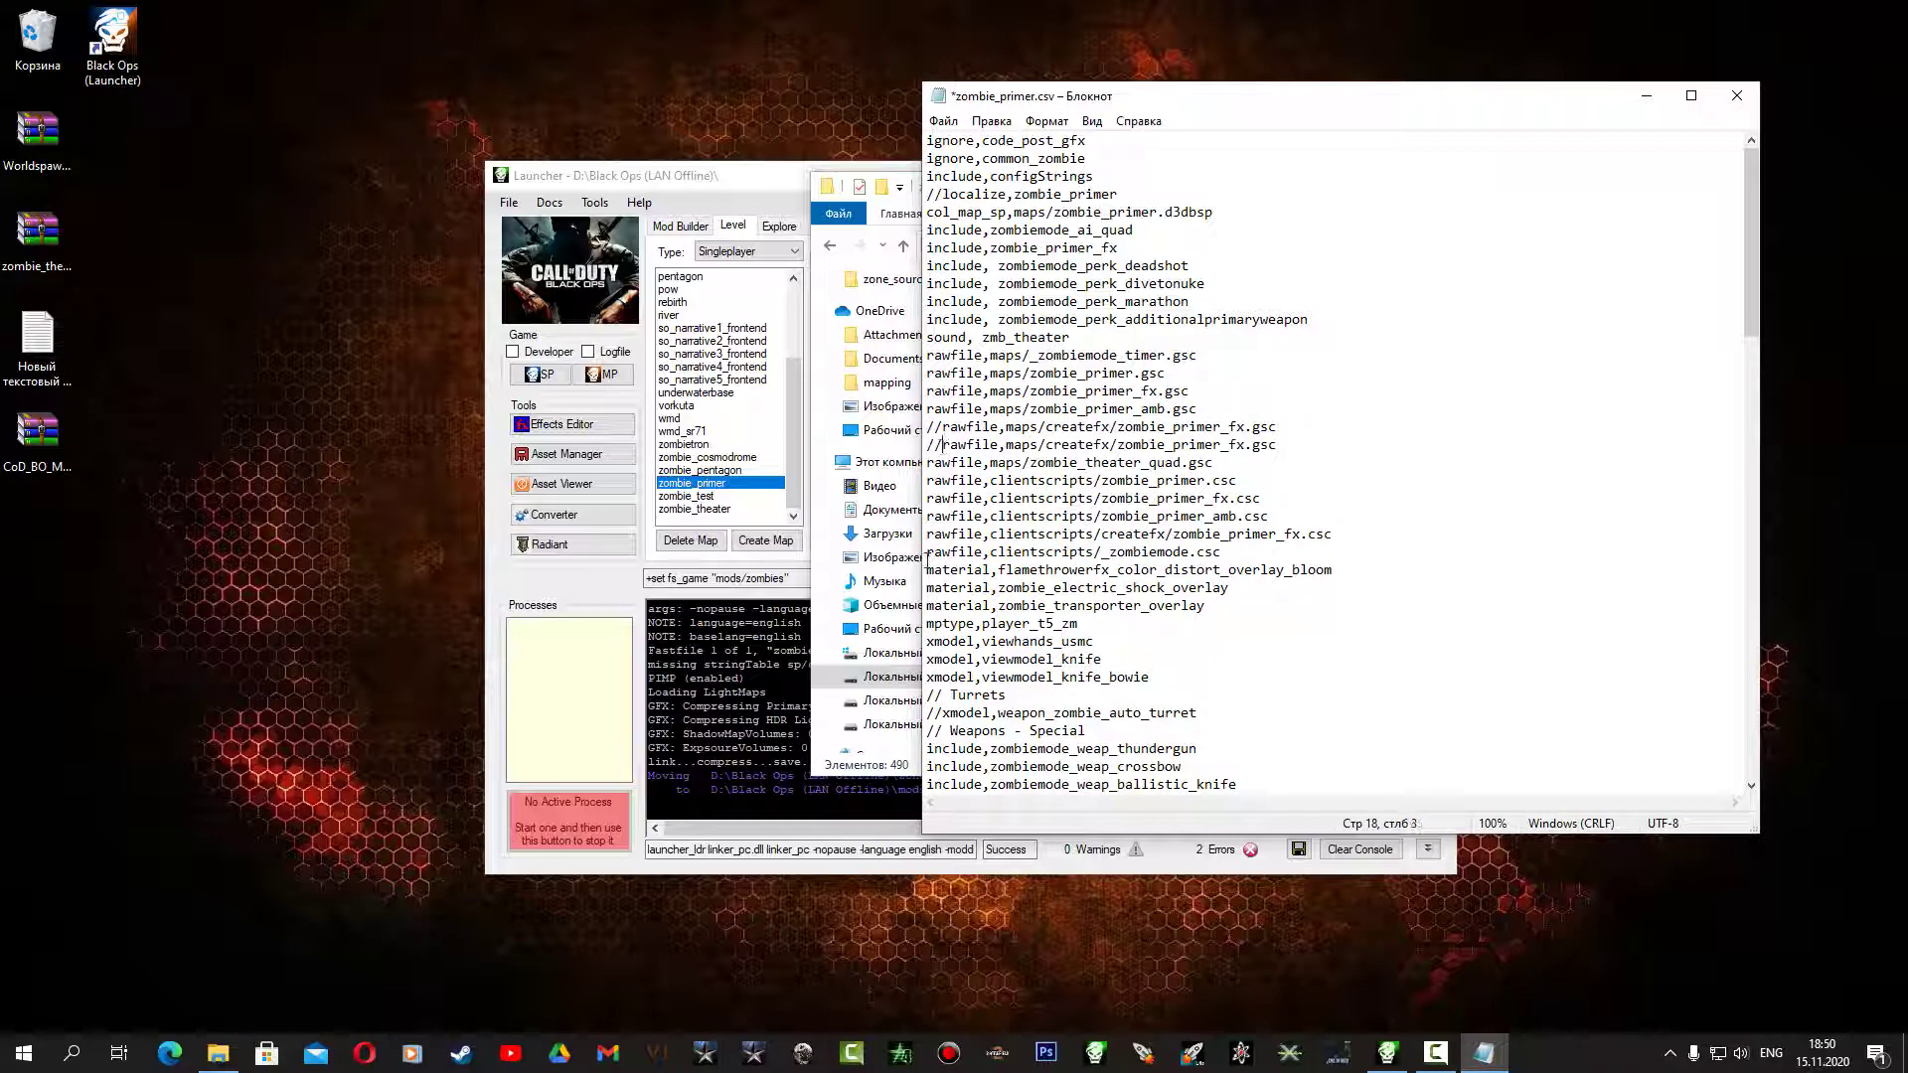
{"action": "key", "text": "BackSpace"}
{"action": "key", "text": "BackSpace"}
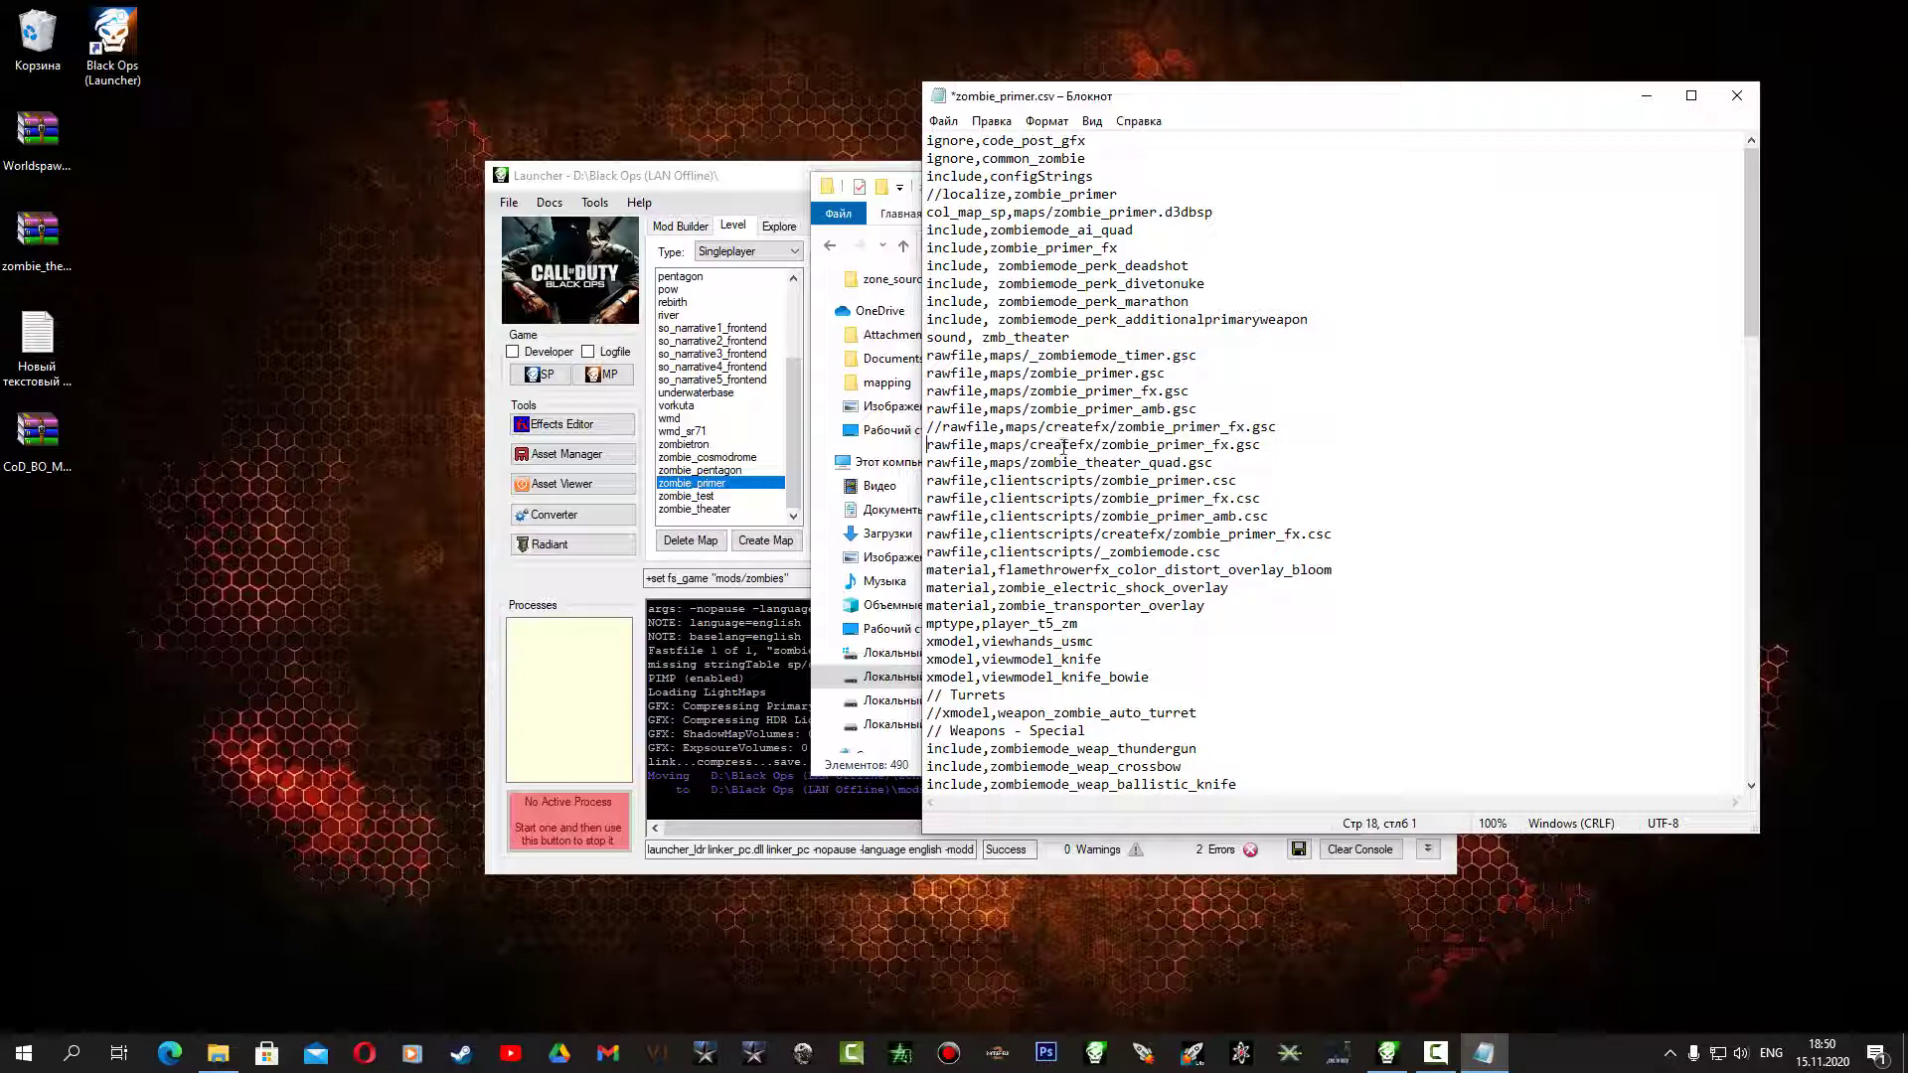
{"action": "key", "text": "shift+Left"}
{"action": "key", "text": "shift+Left"}
{"action": "type", "text": "art"}
{"action": "mouse_move", "coordinate": [1239, 444]}
{"action": "left_mouse_down"}
{"action": "mouse_move", "coordinate": [1214, 467]}
{"action": "mouse_move", "coordinate": [1223, 447]}
{"action": "left_mouse_up"}
{"action": "type", "text": "art"}
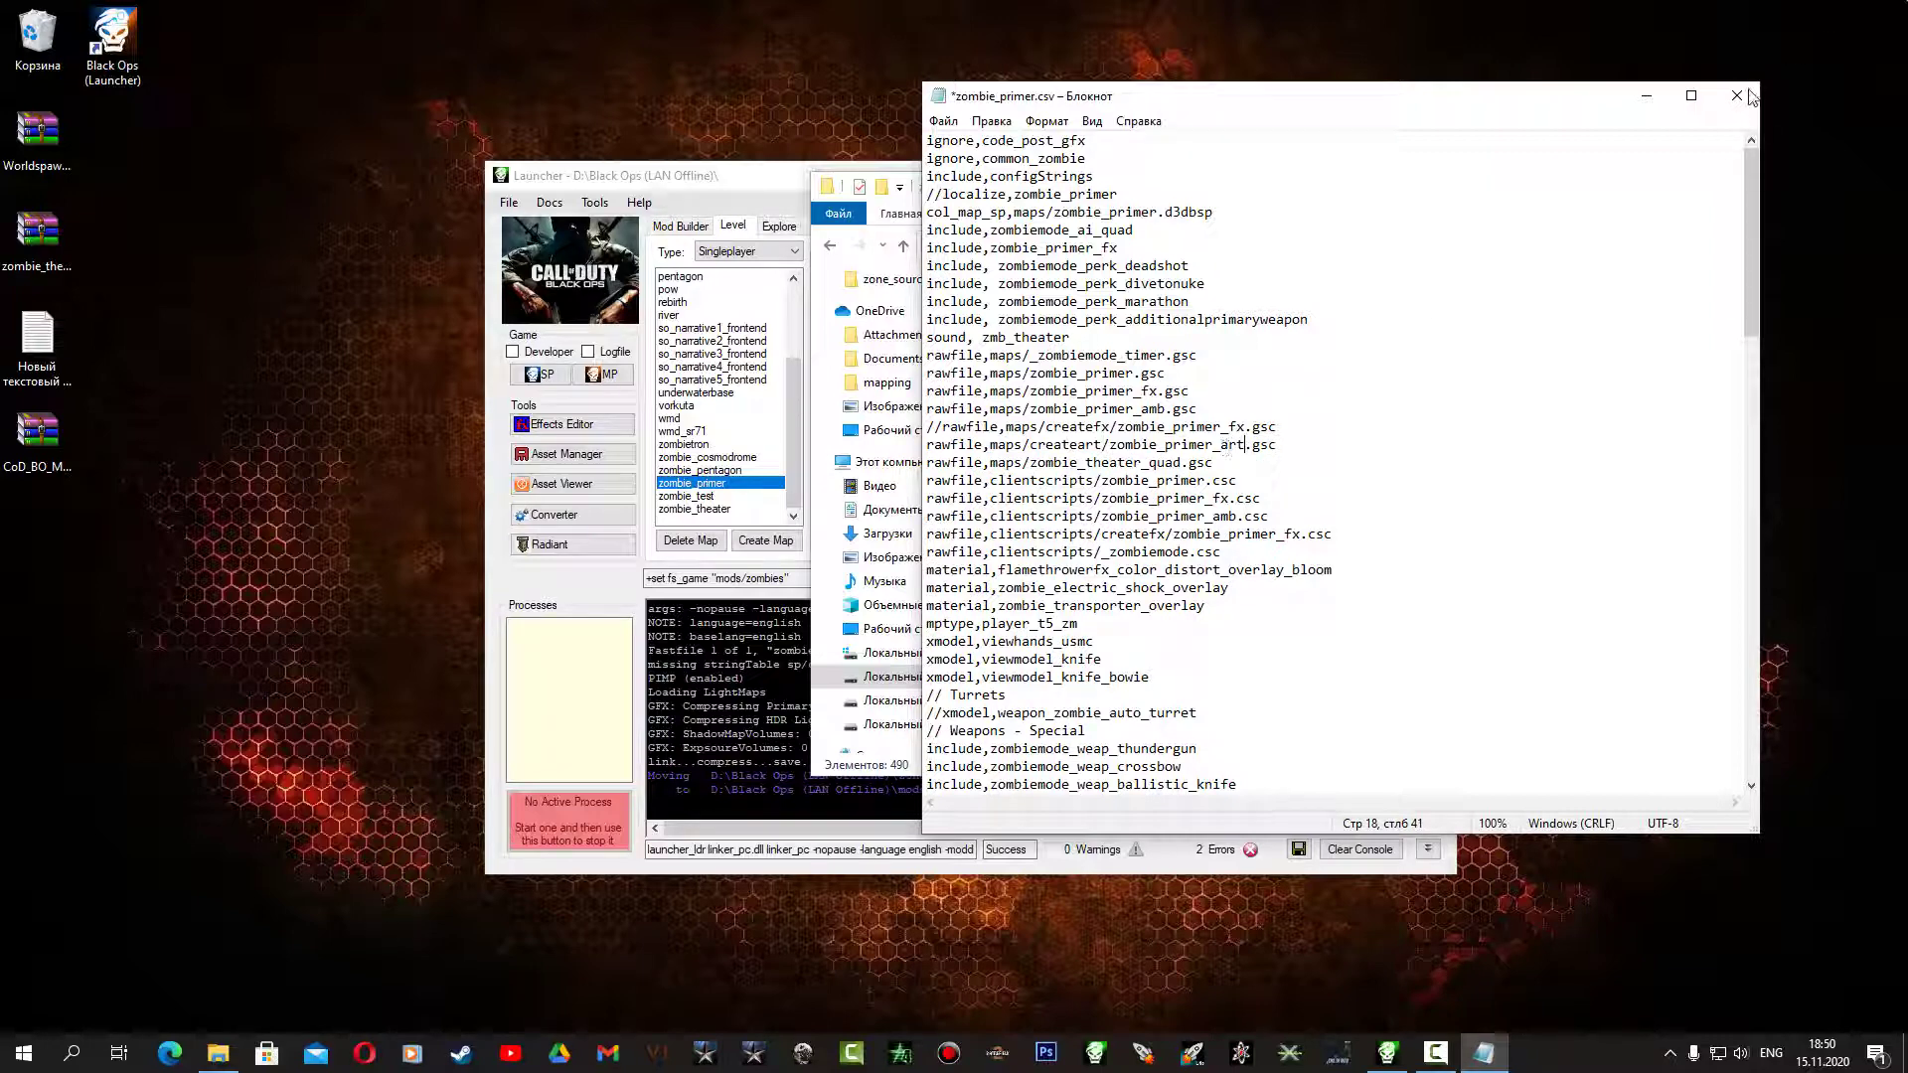
{"action": "key", "text": "alt+F4"}
{"action": "key", "text": "Return"}
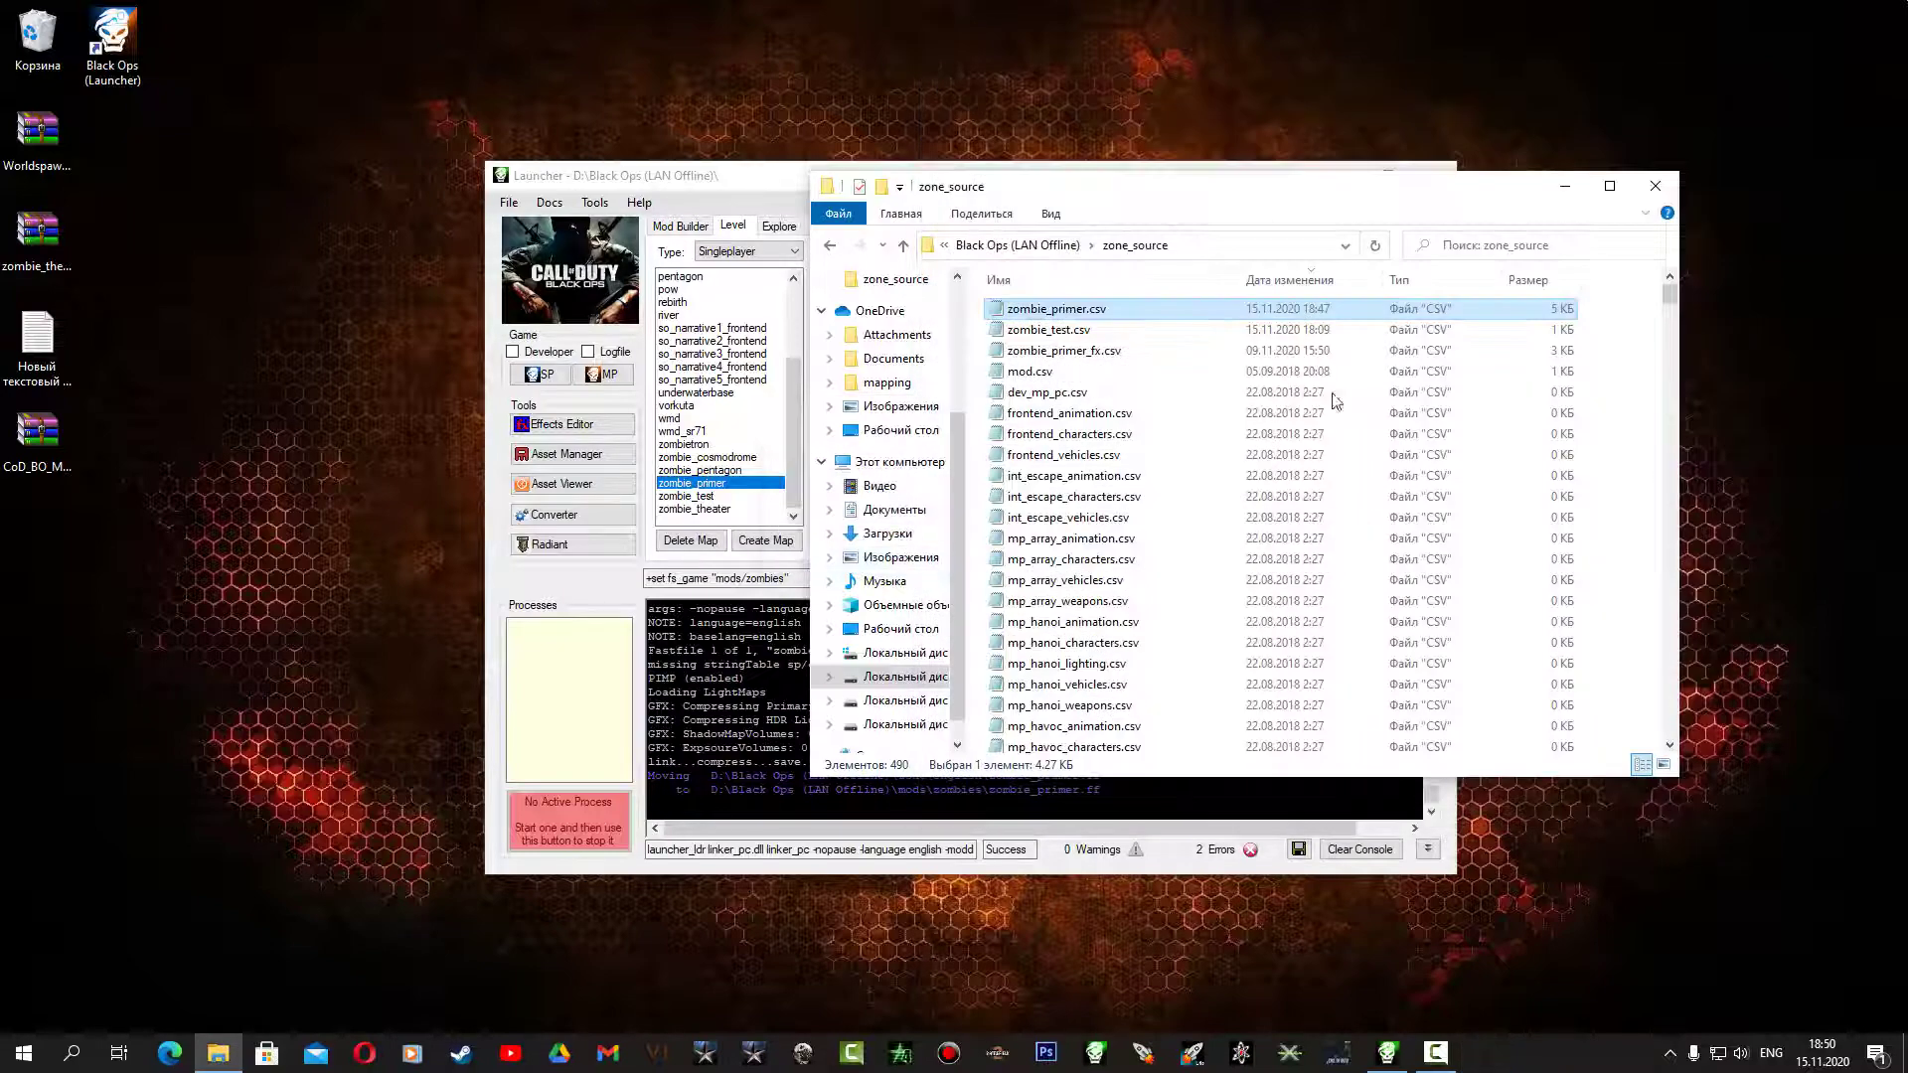
{"action": "left_click", "coordinate": [1655, 186]}
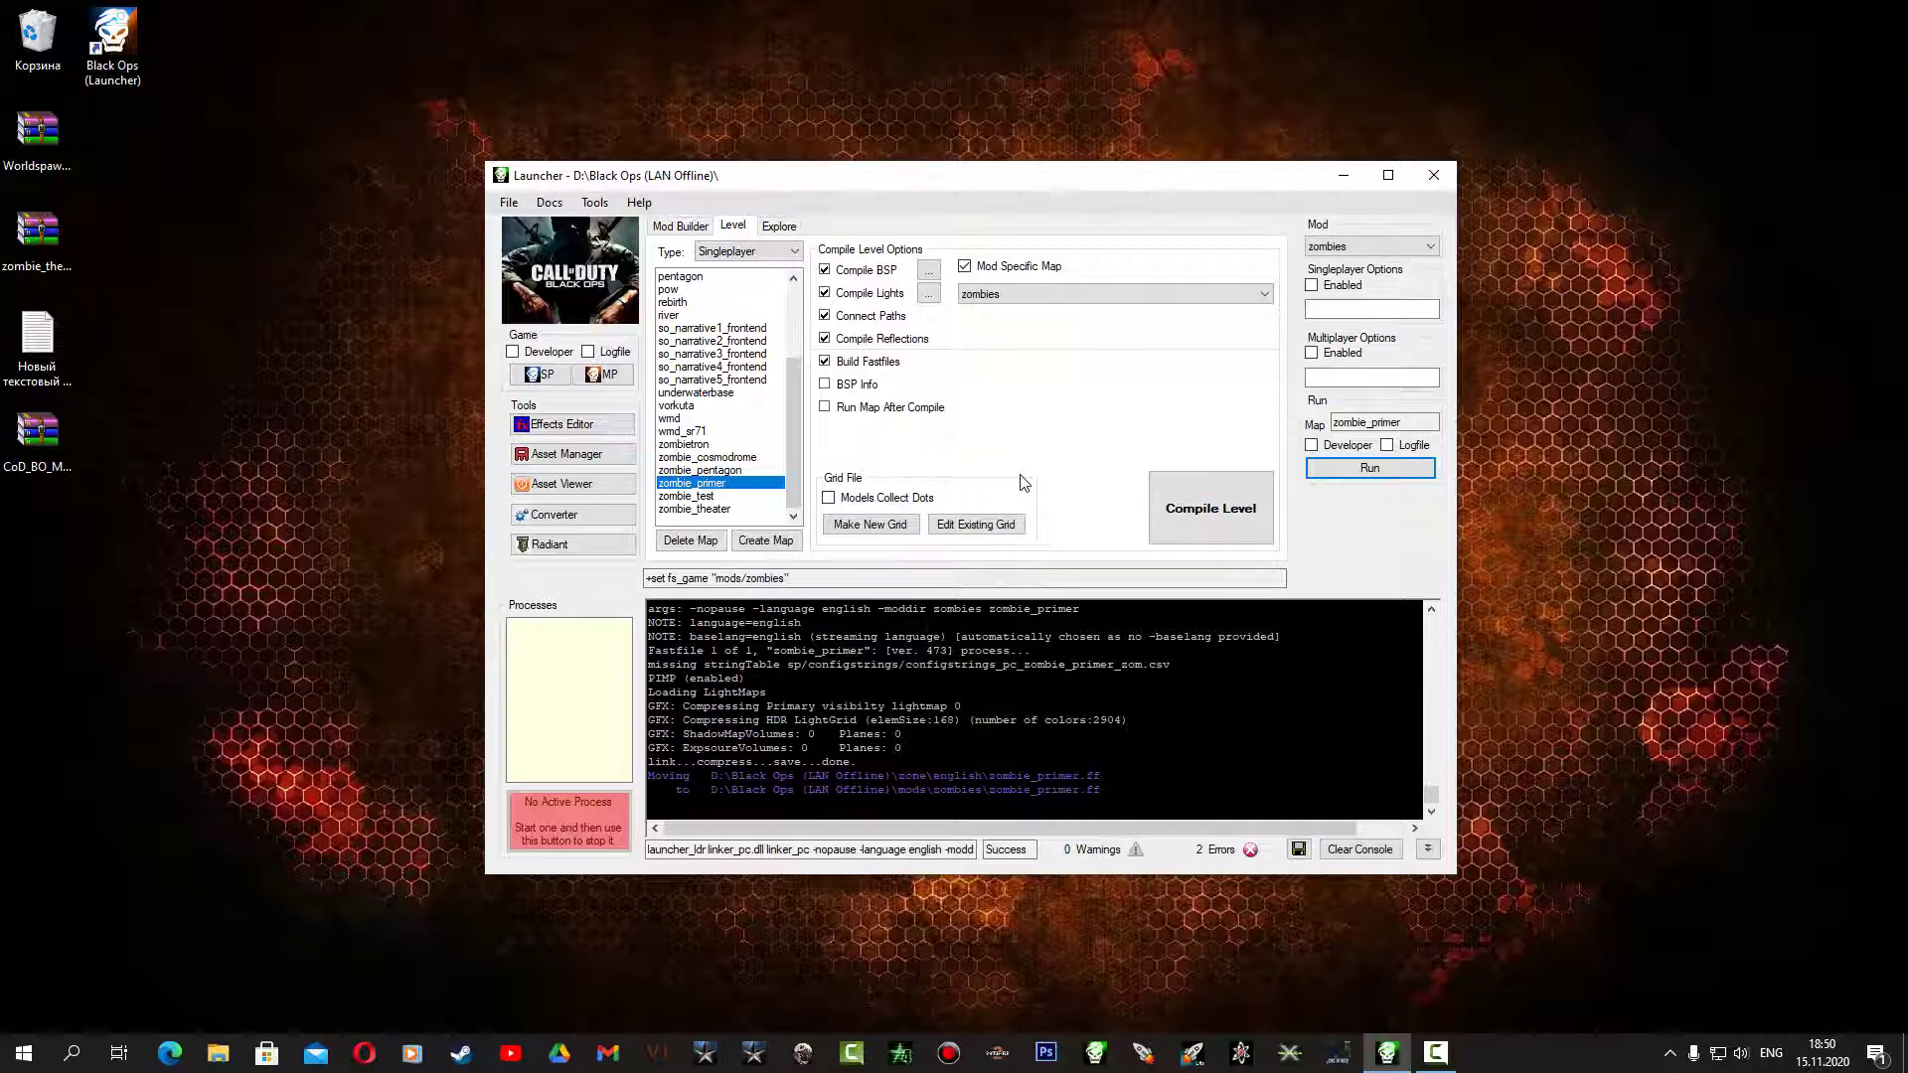
{"action": "key", "text": "F10"}
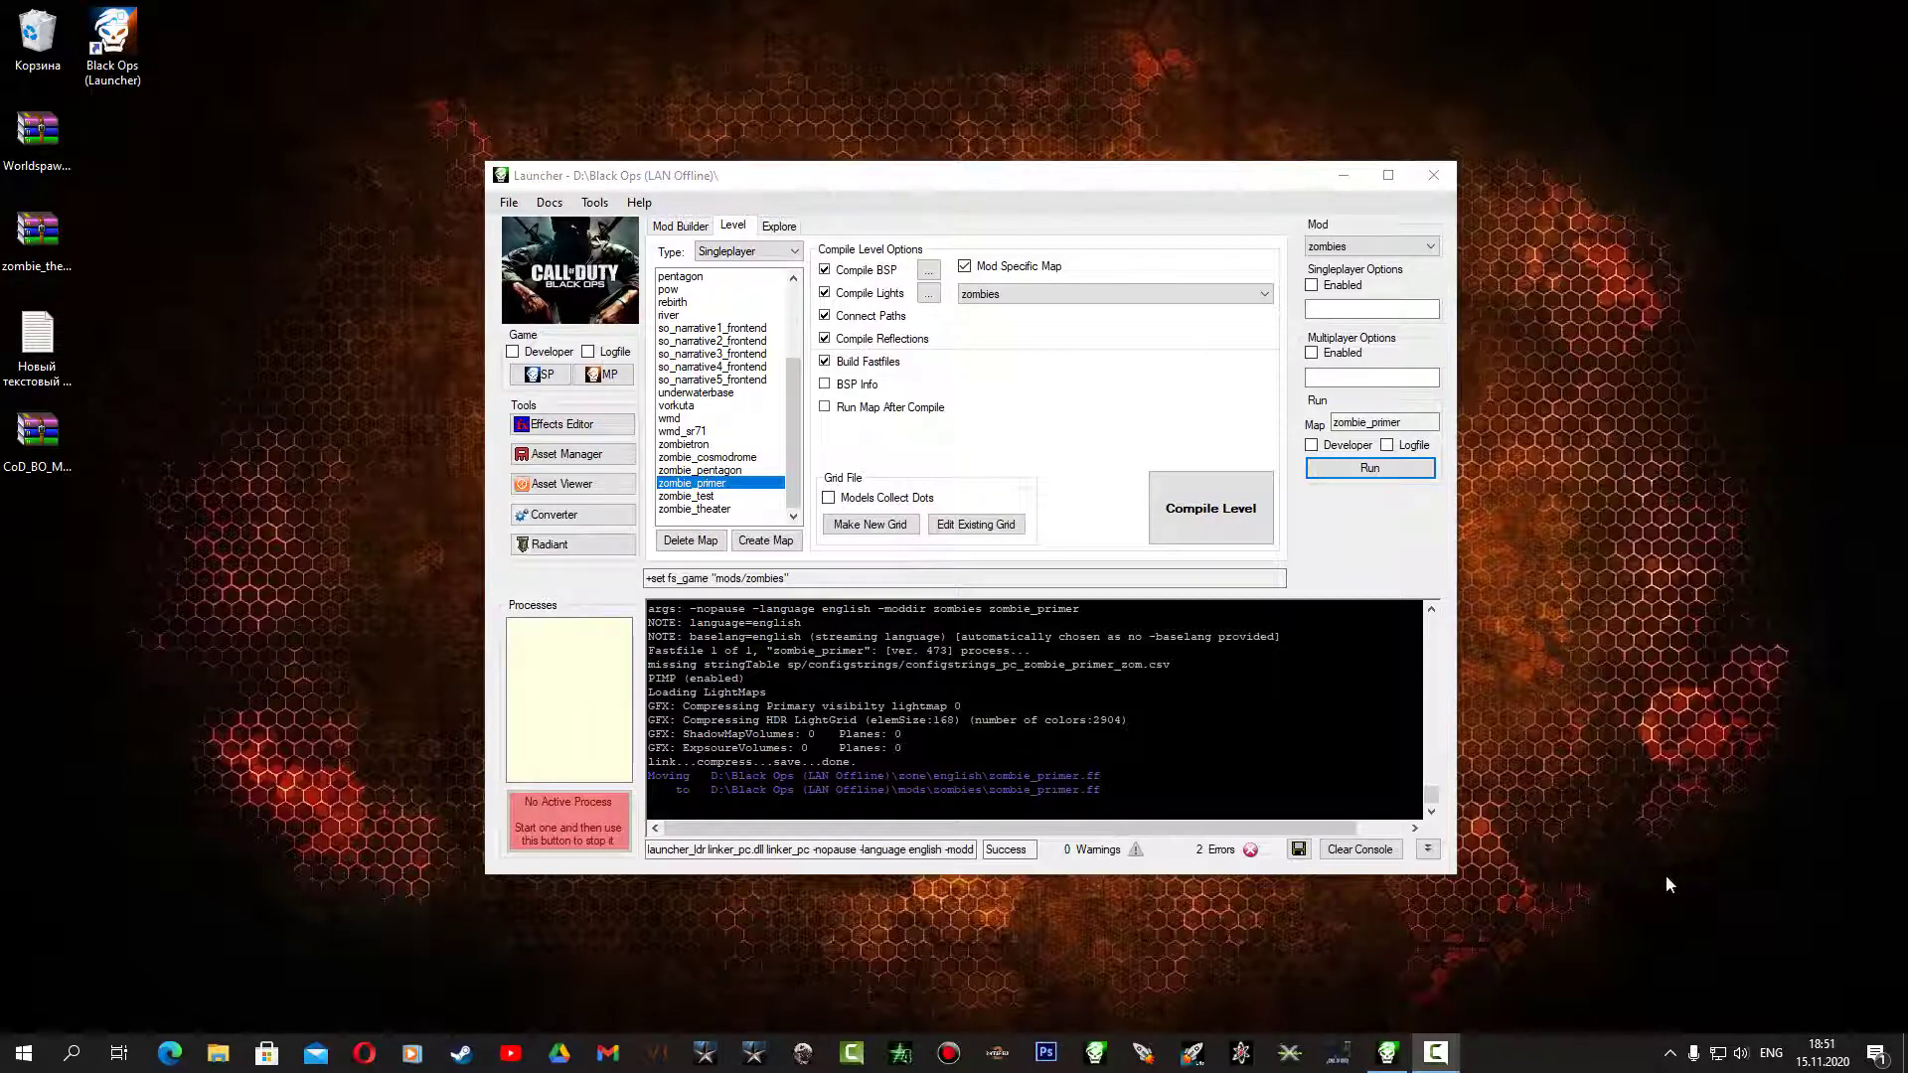
Open the game folder from the Black Ops (Launcher) desktop shortcut and look through the vision files in raw\vision
{"action": "right_click", "coordinate": [101, 32]}
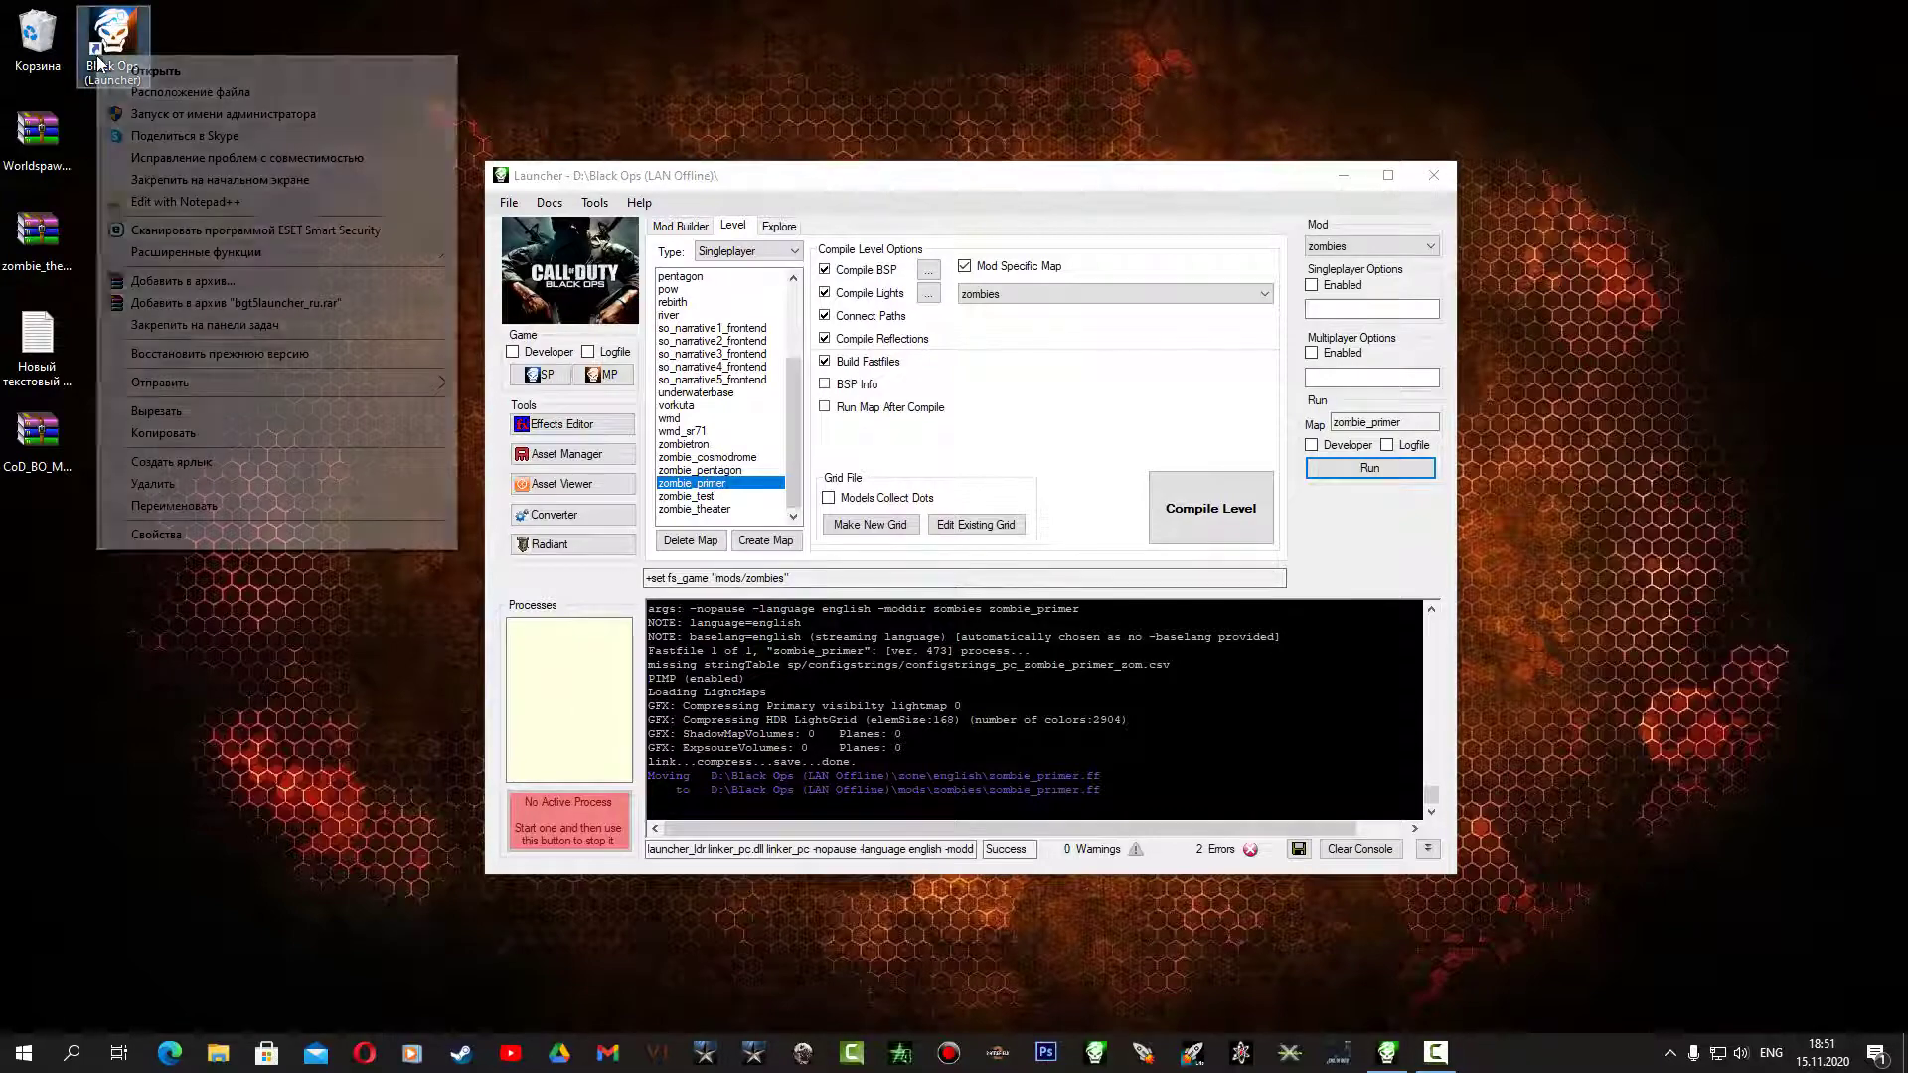
{"action": "left_click", "coordinate": [185, 93]}
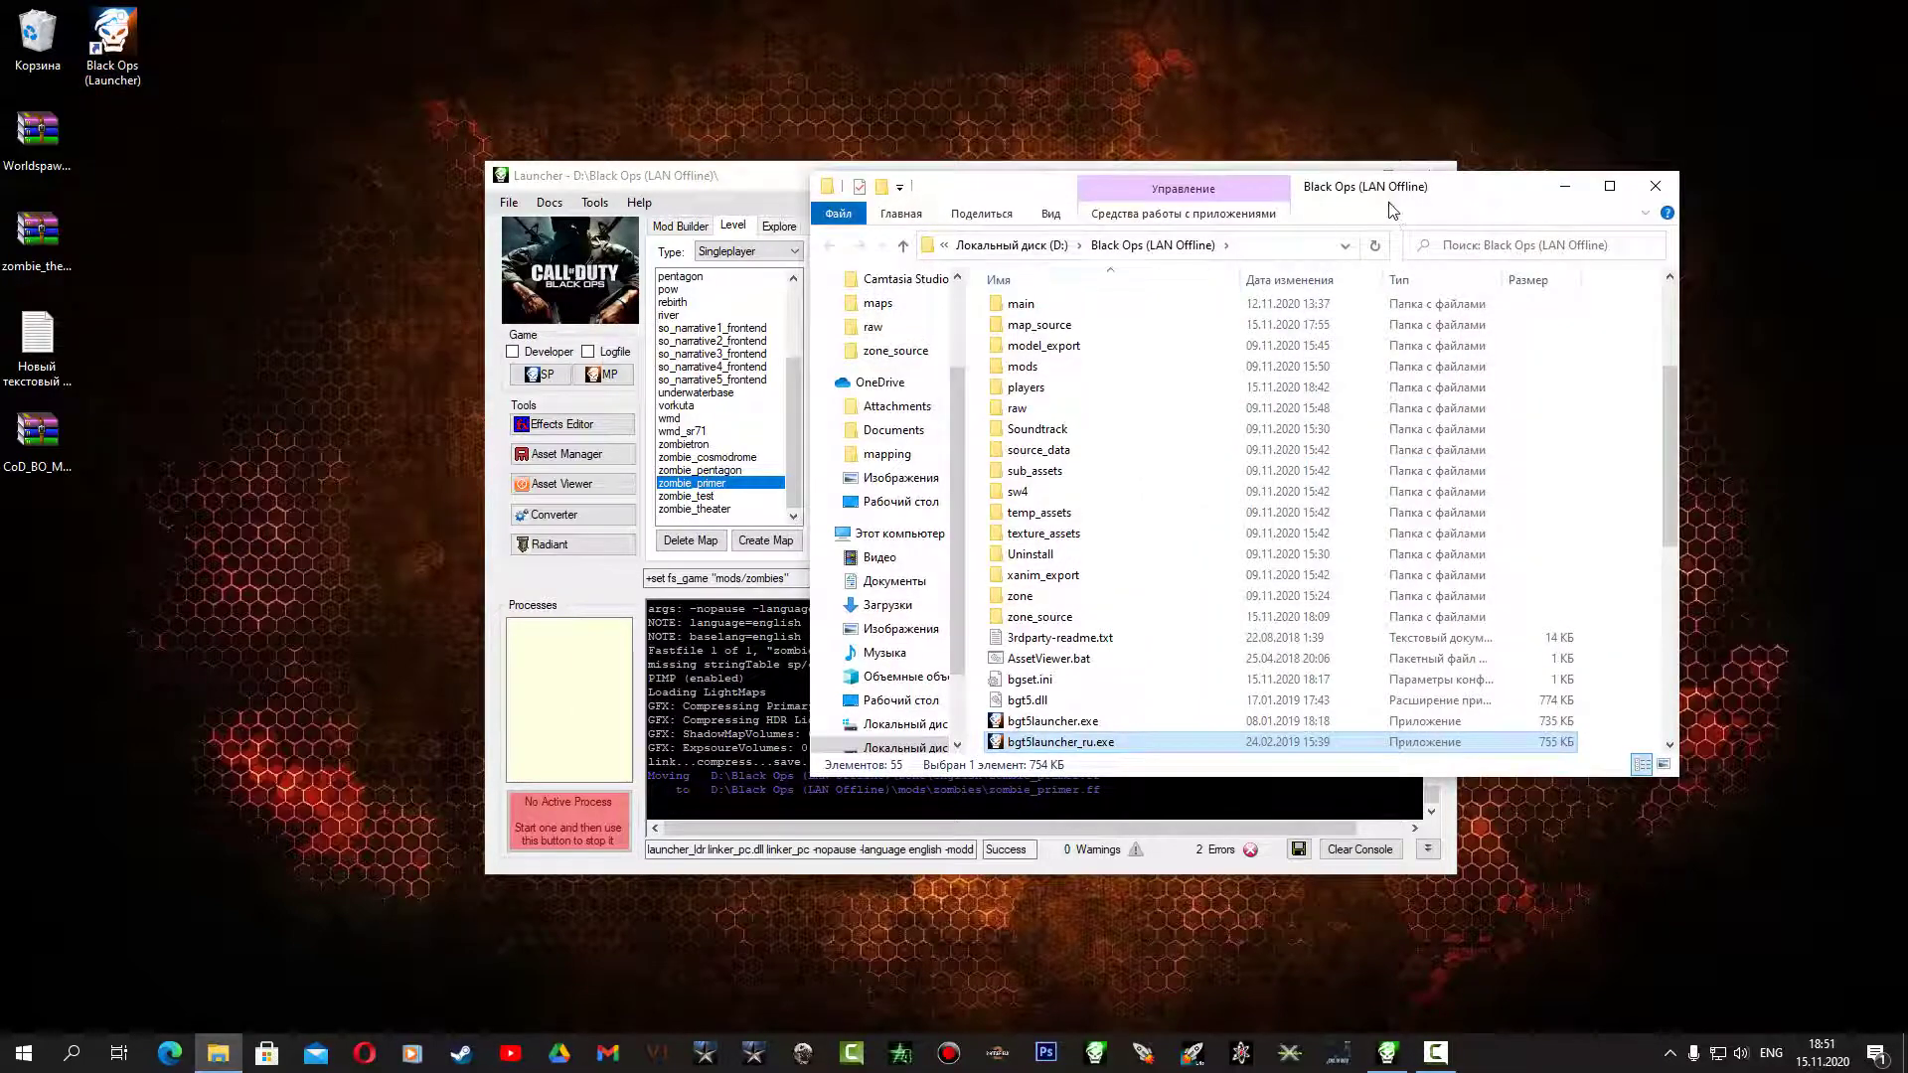
{"action": "left_click_drag", "start_coordinate": [1391, 199], "coordinate": [1511, 155]}
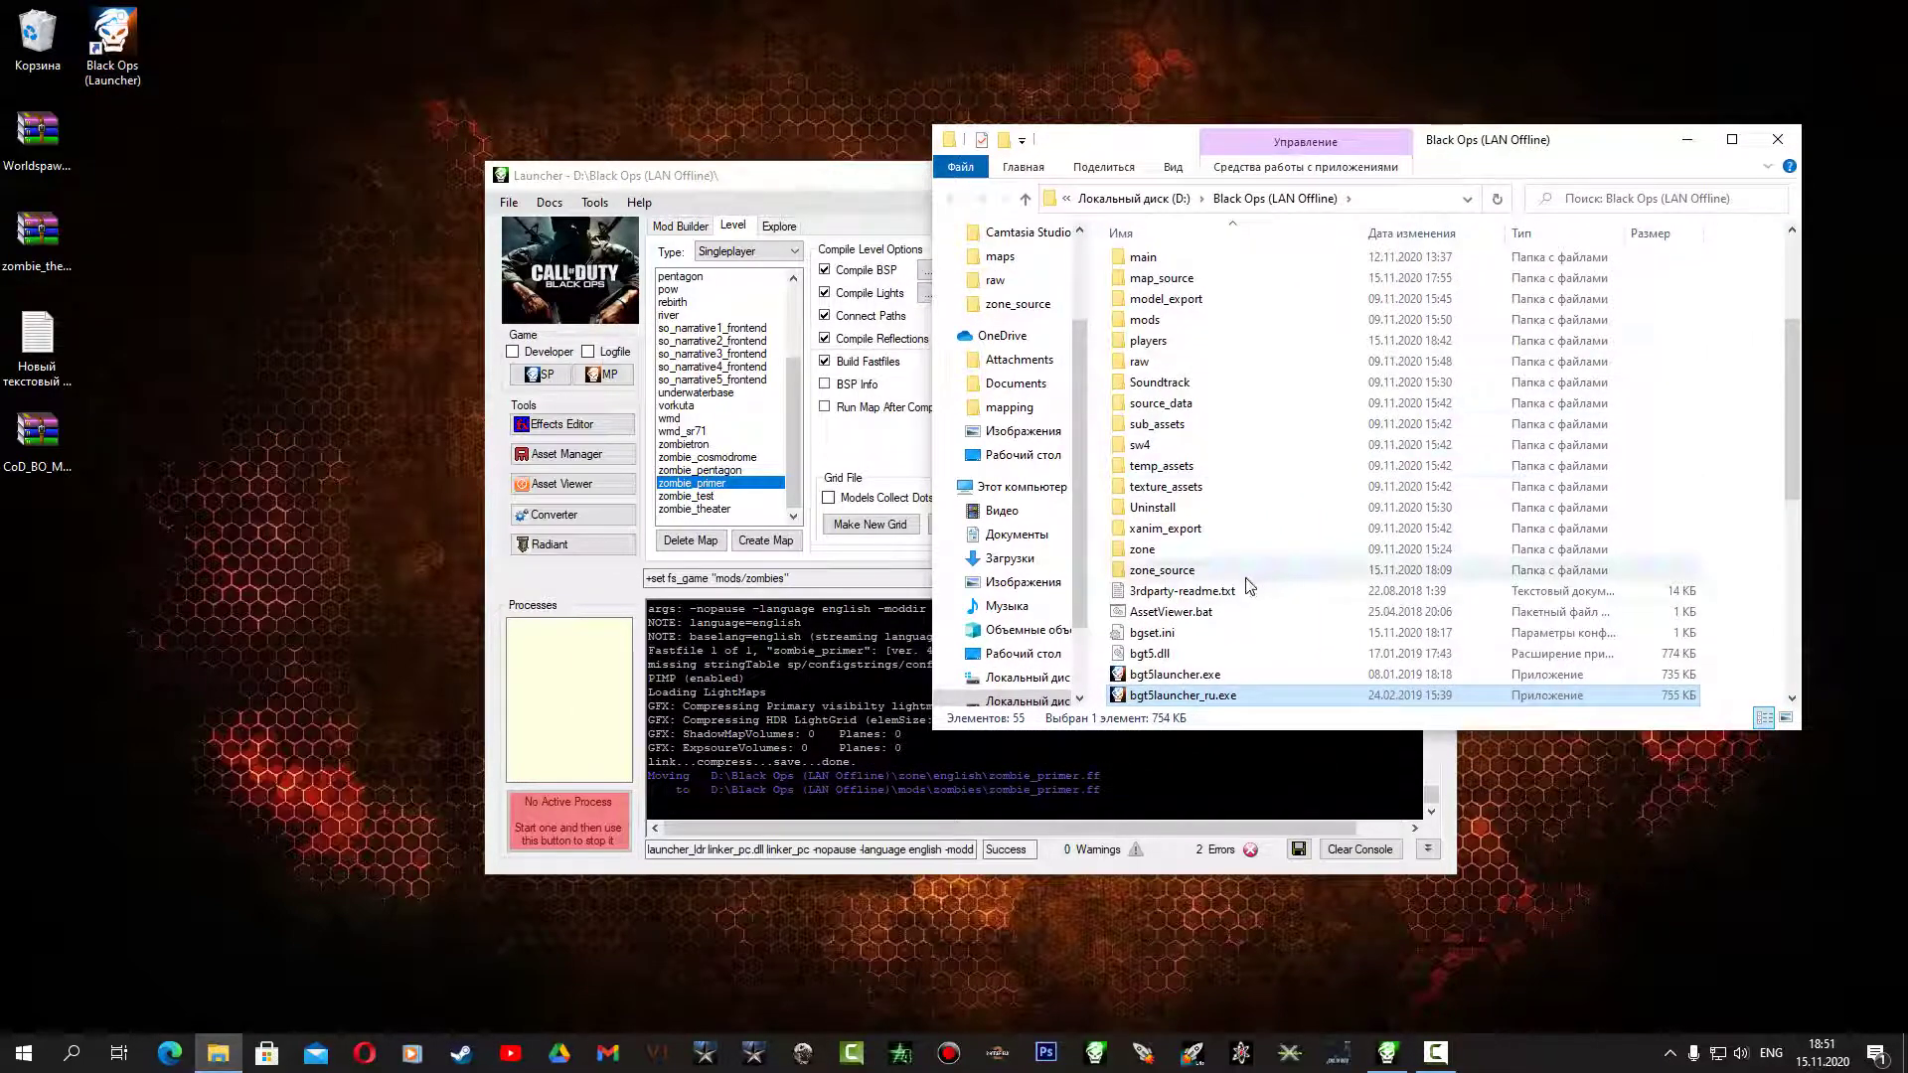
{"action": "double_click", "coordinate": [1202, 362]}
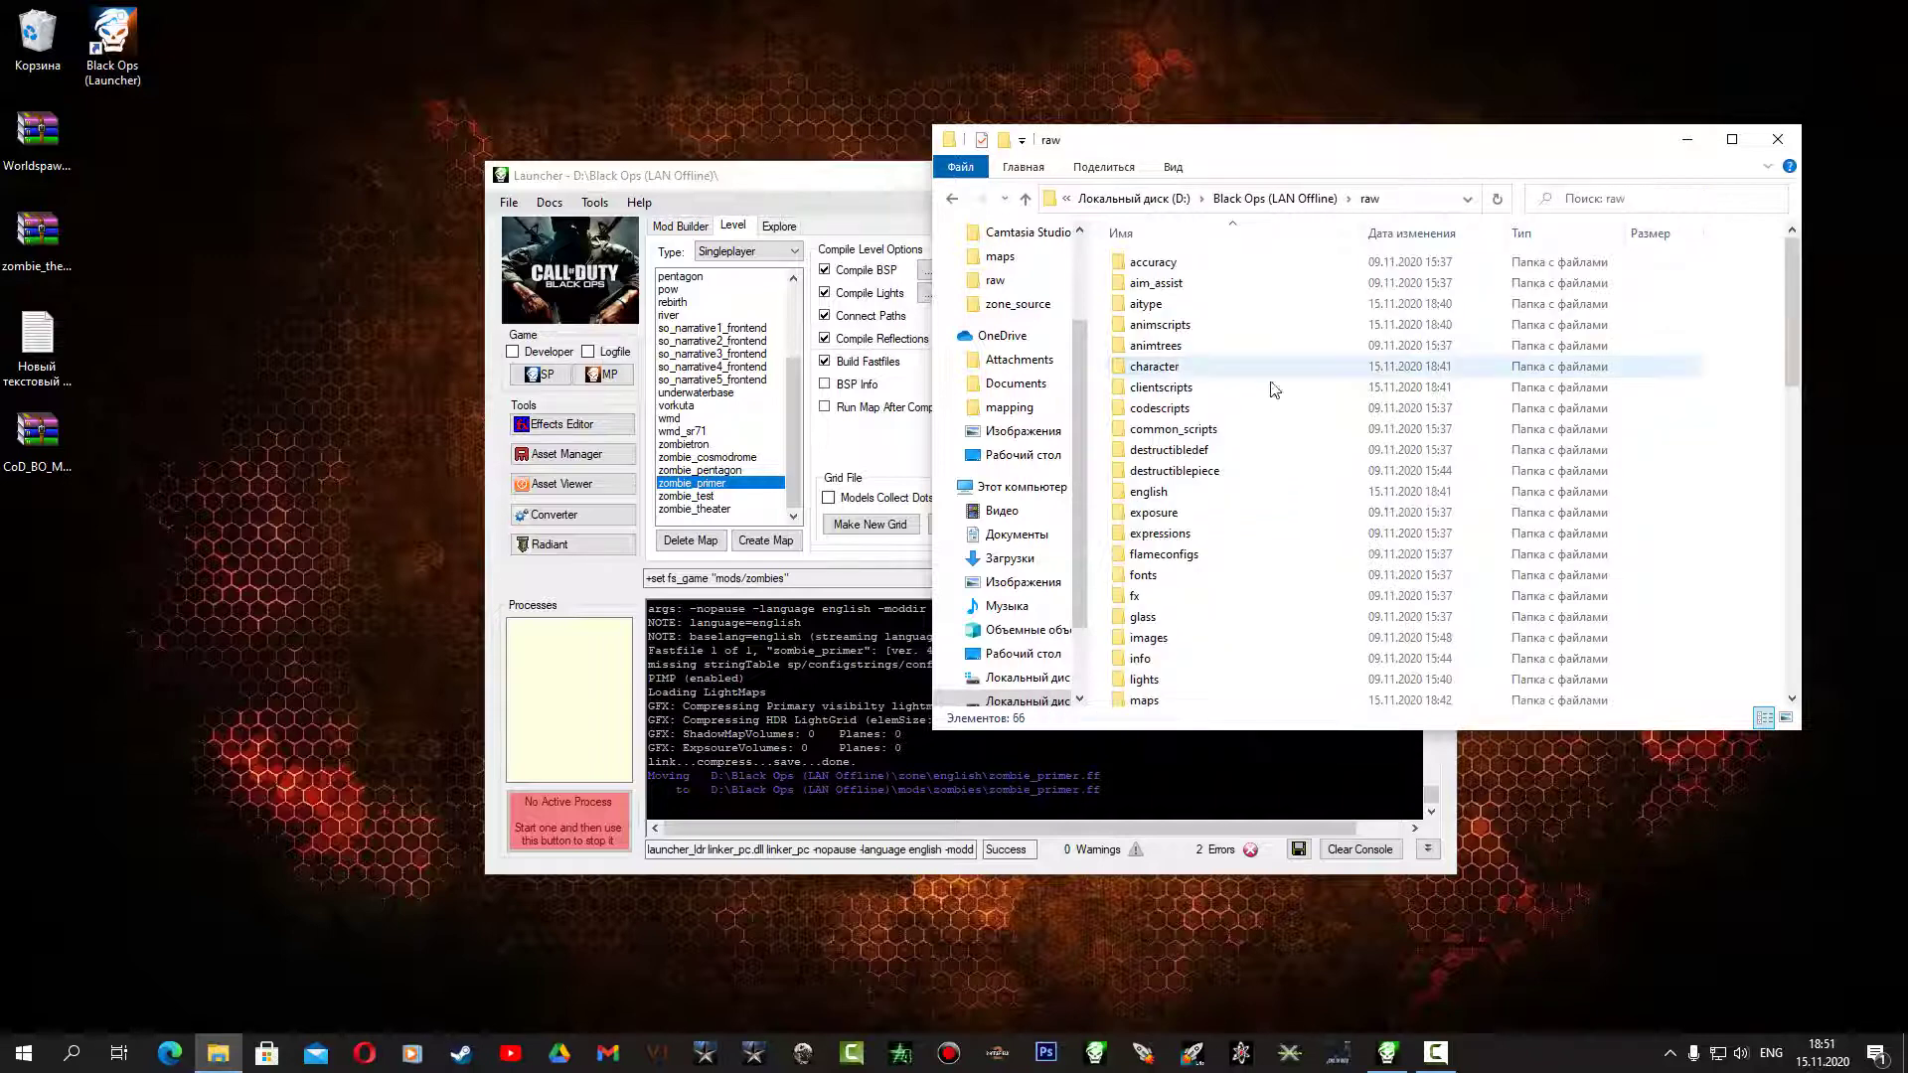
{"action": "left_click_drag", "start_coordinate": [1791, 343], "coordinate": [1791, 646]}
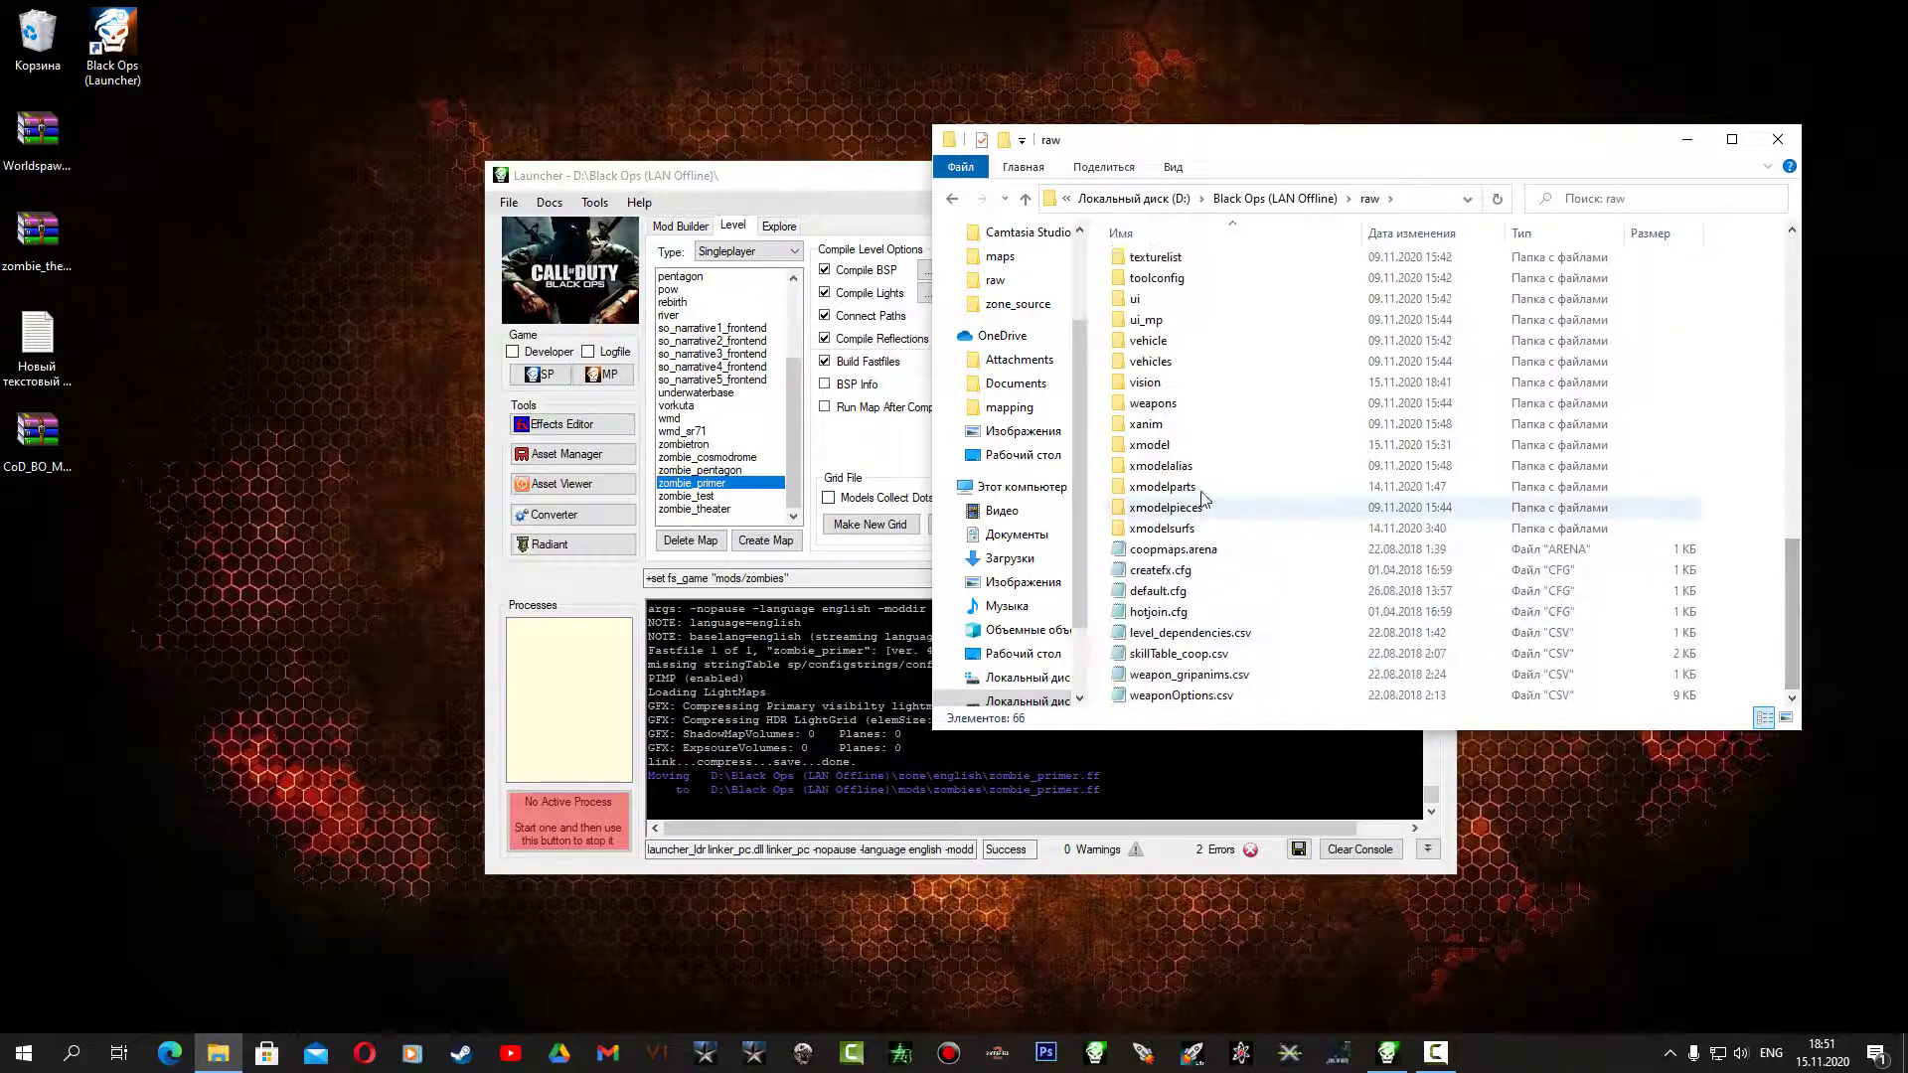
{"action": "double_click", "coordinate": [1145, 383]}
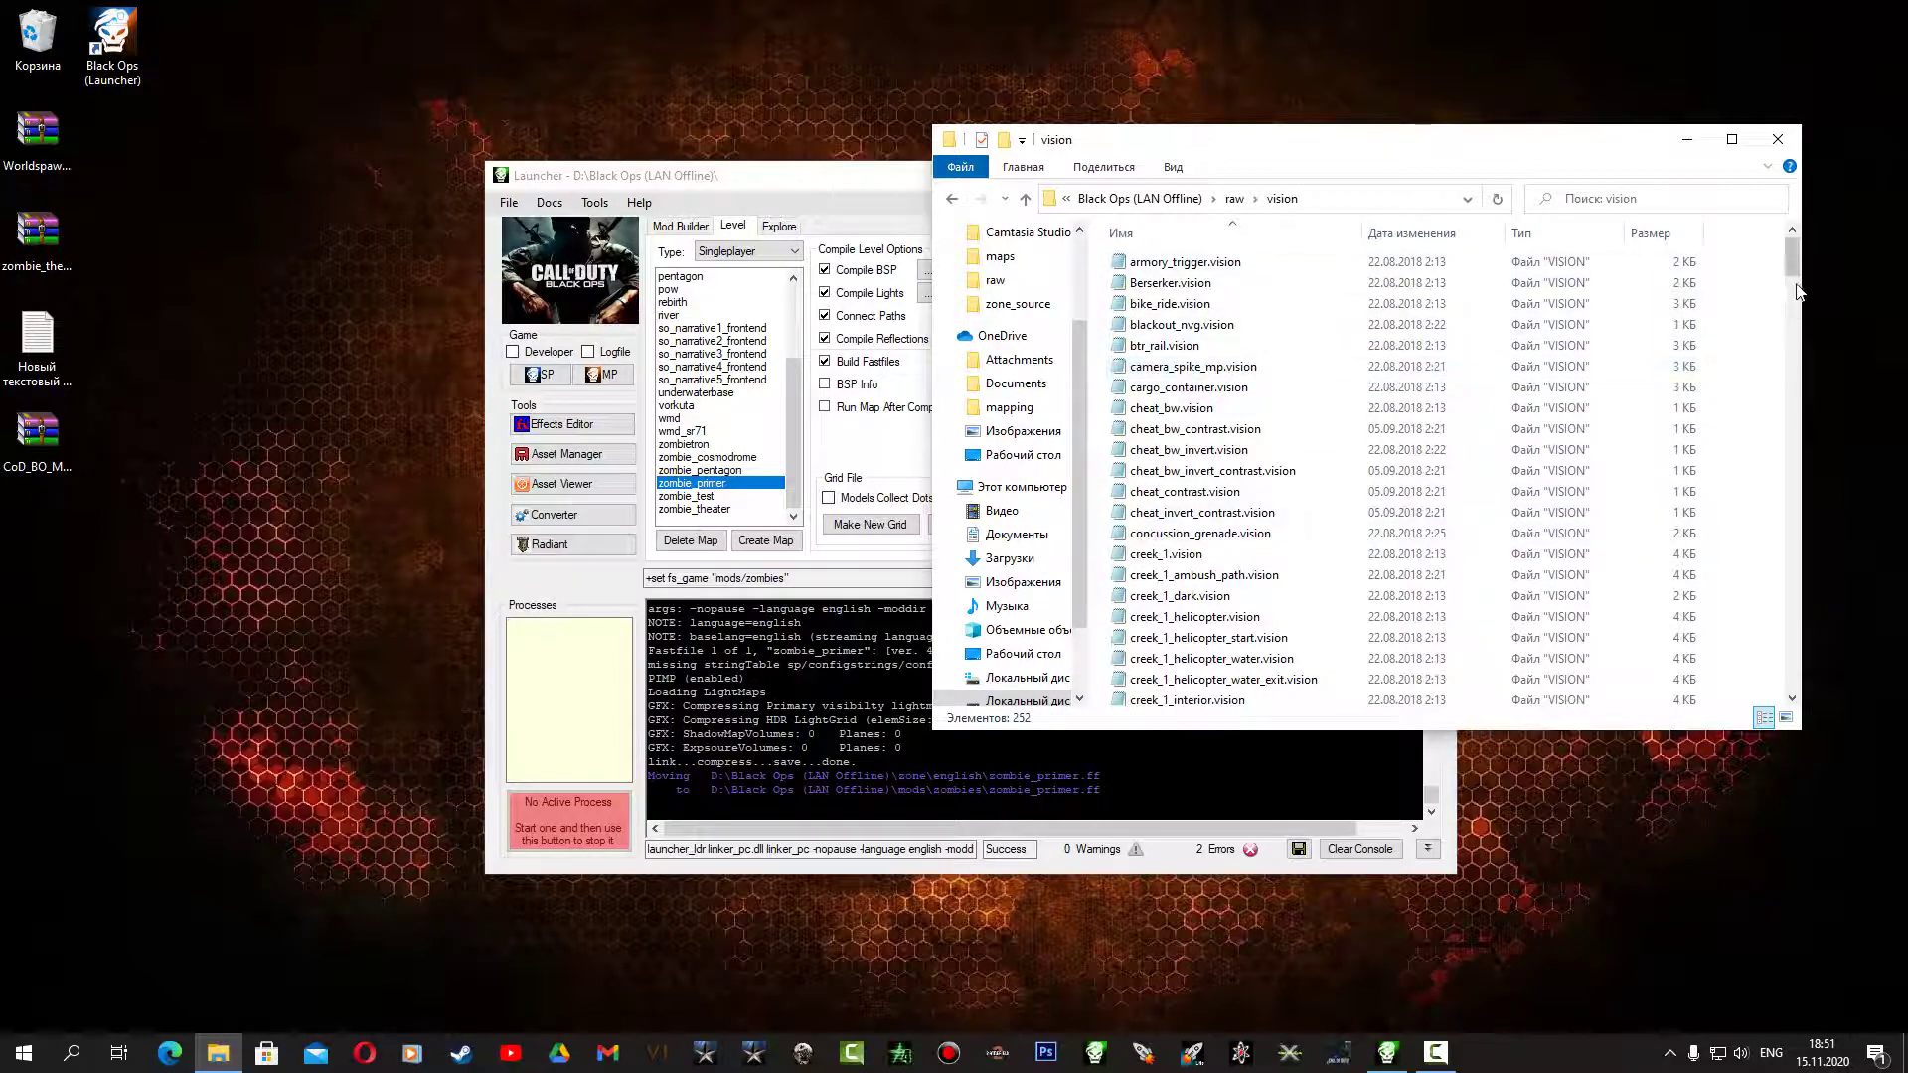
{"action": "left_click_drag", "start_coordinate": [1792, 260], "coordinate": [1791, 417]}
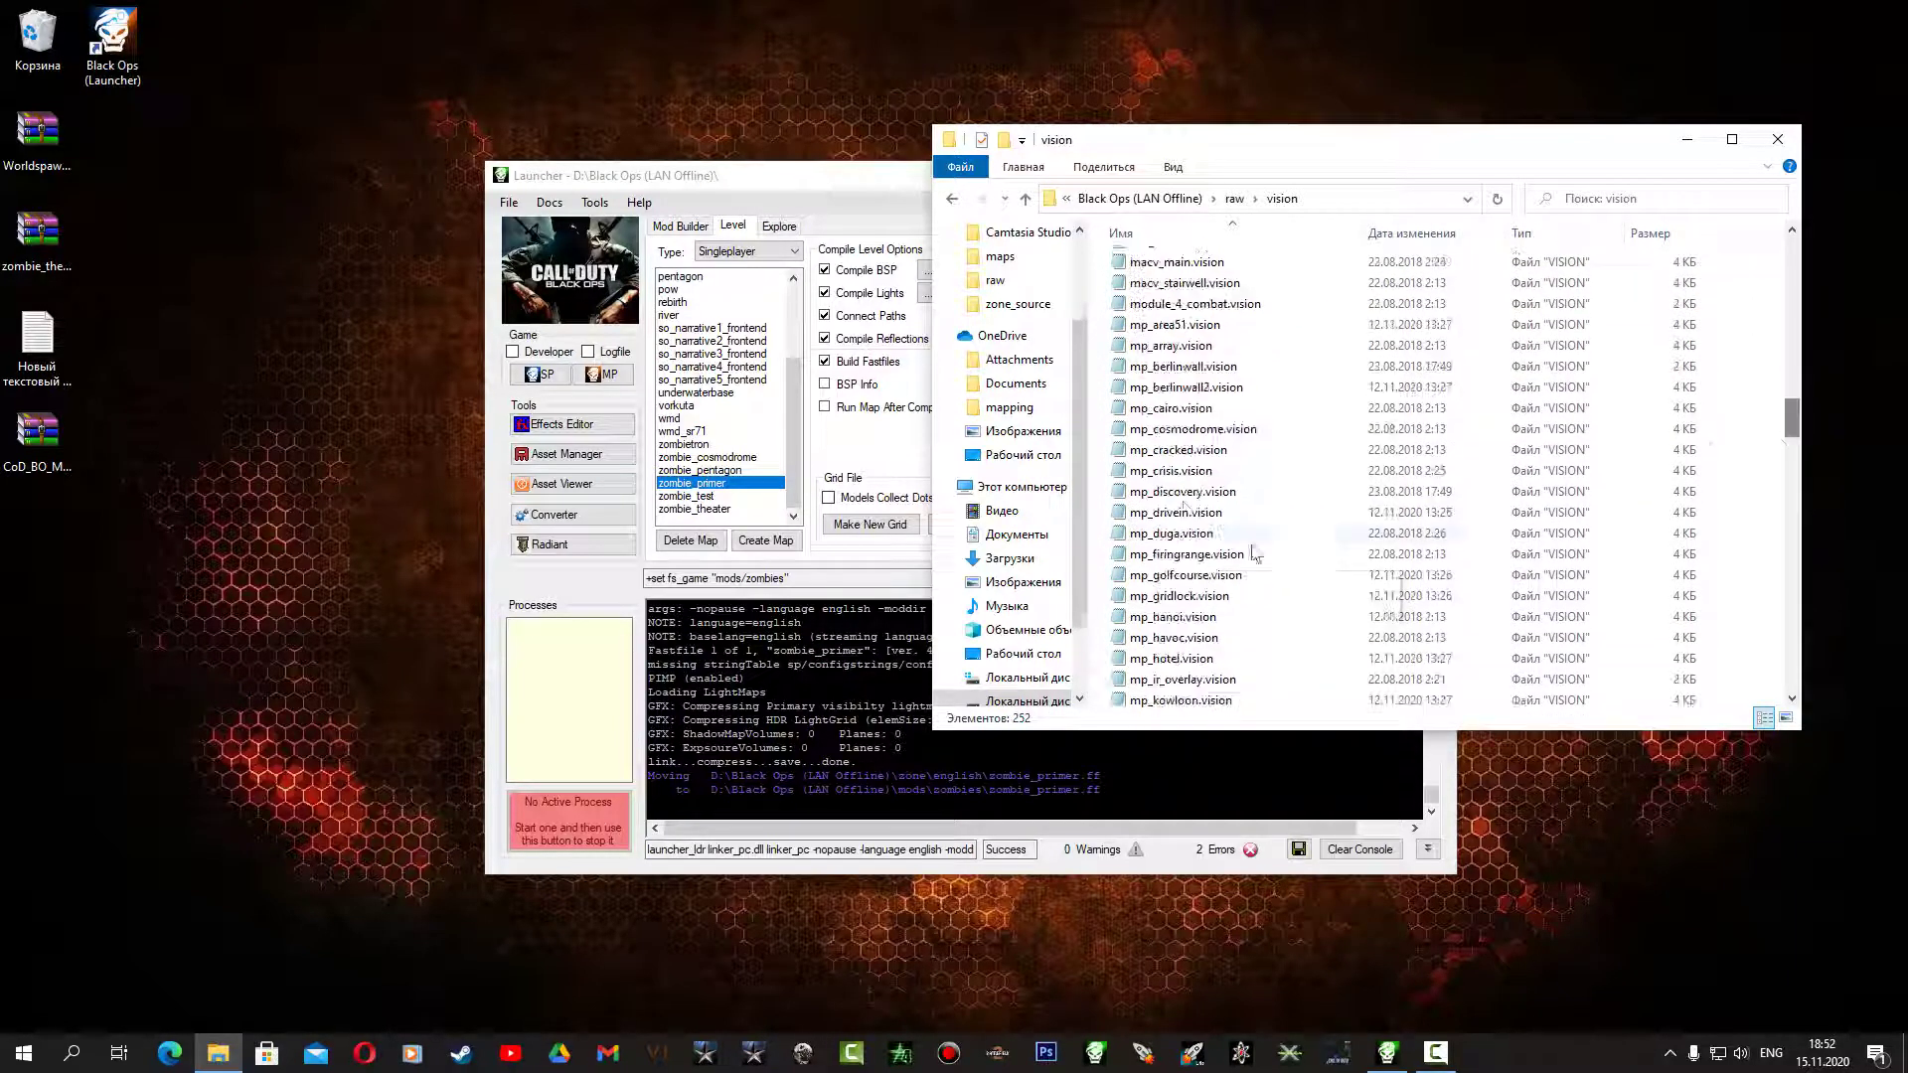
{"action": "left_click", "coordinate": [1222, 637]}
{"action": "scroll", "coordinate": [1250, 646], "scroll_direction": "down", "scroll_amount": 3}
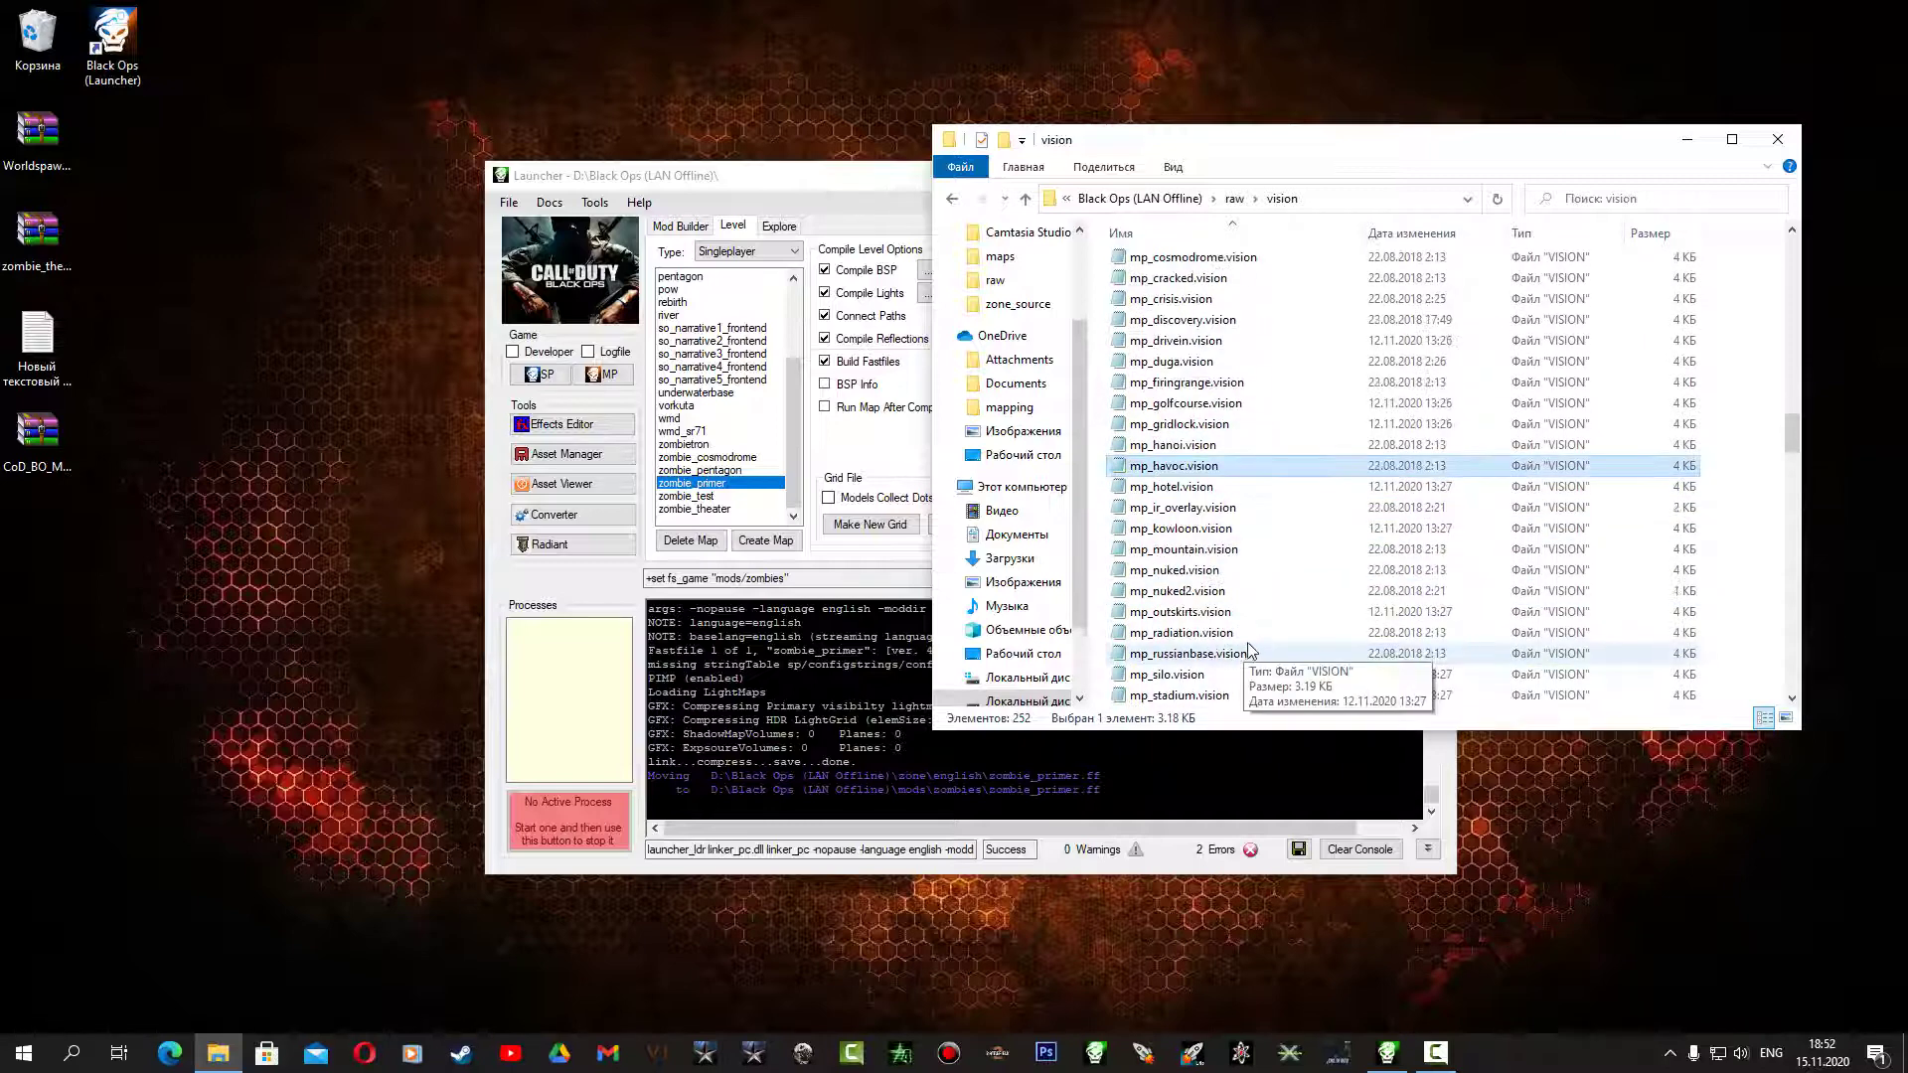
{"action": "scroll", "coordinate": [1250, 649], "scroll_direction": "down", "scroll_amount": 8}
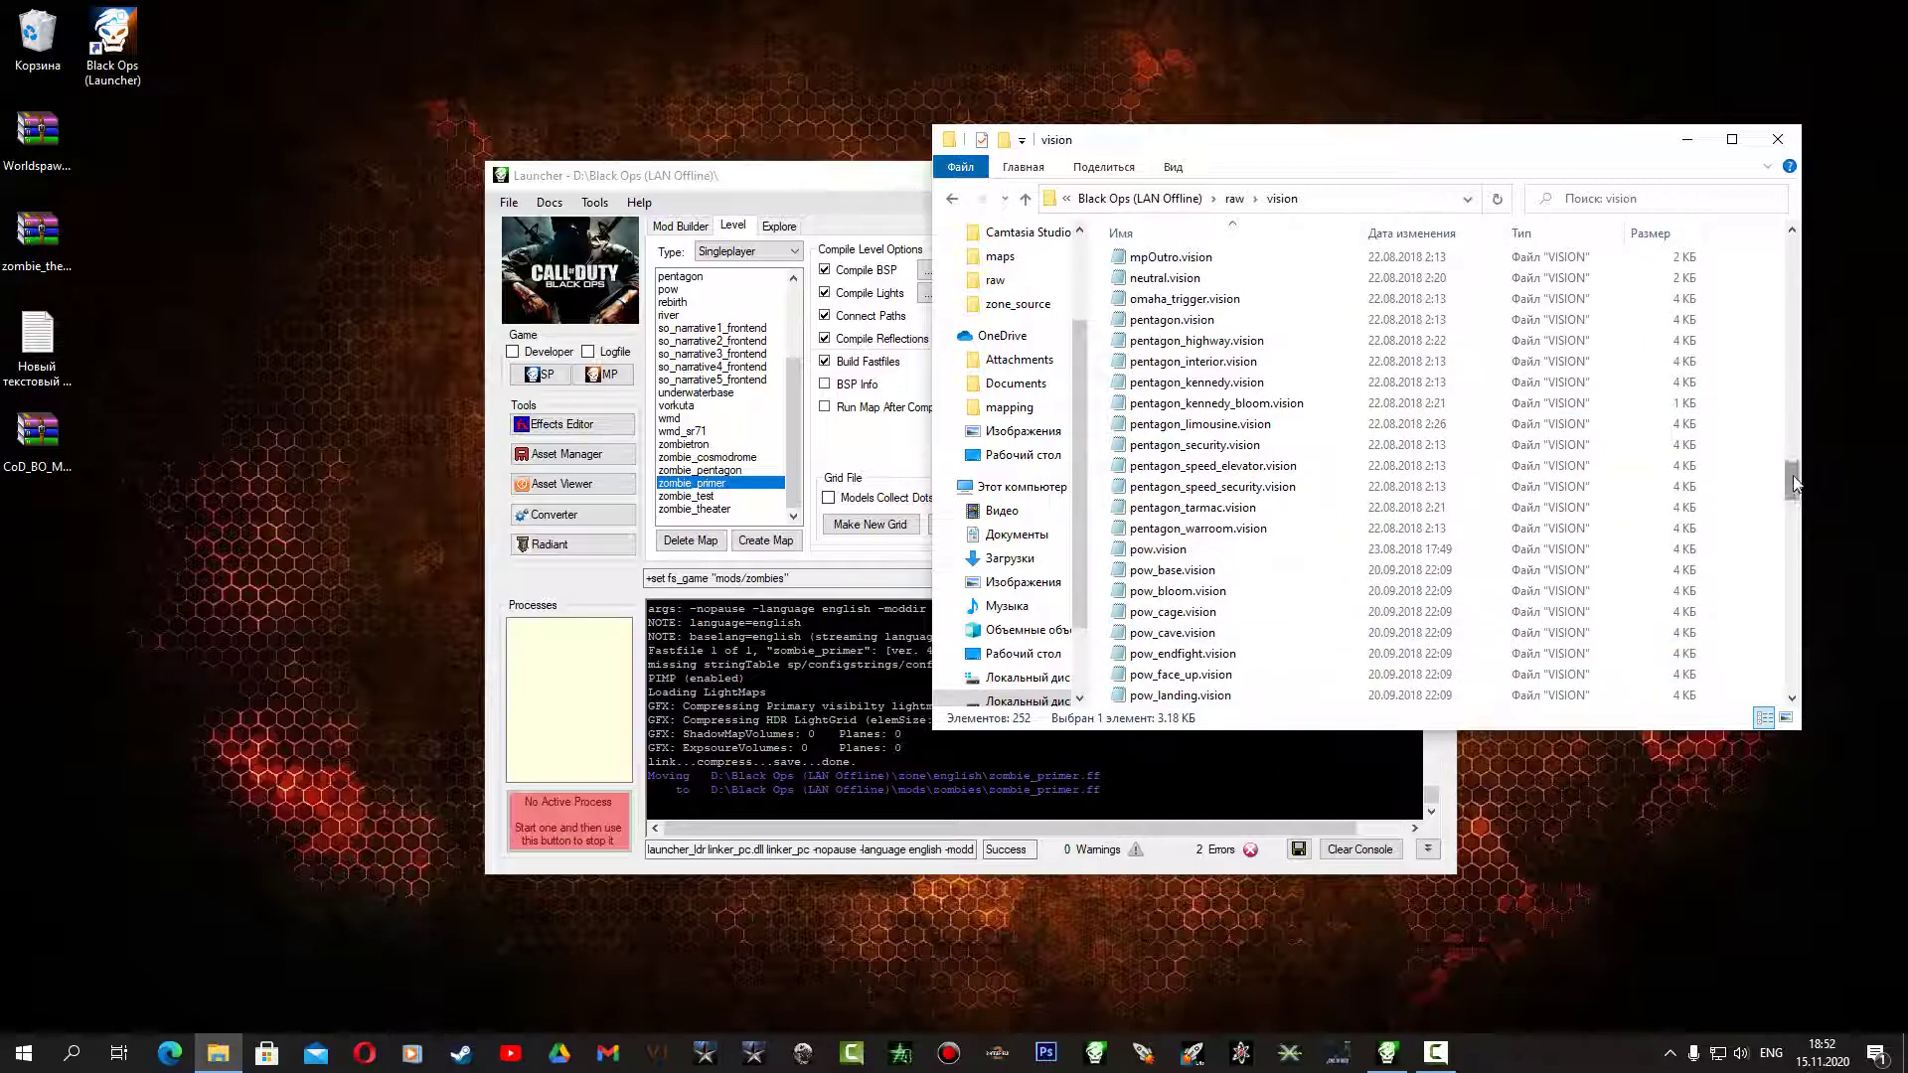
Open zombie_primer_art.gsc in raw\maps\createart, examine the vision name in its VisionSetNaked line, and close the file
{"action": "left_click", "coordinate": [1234, 198]}
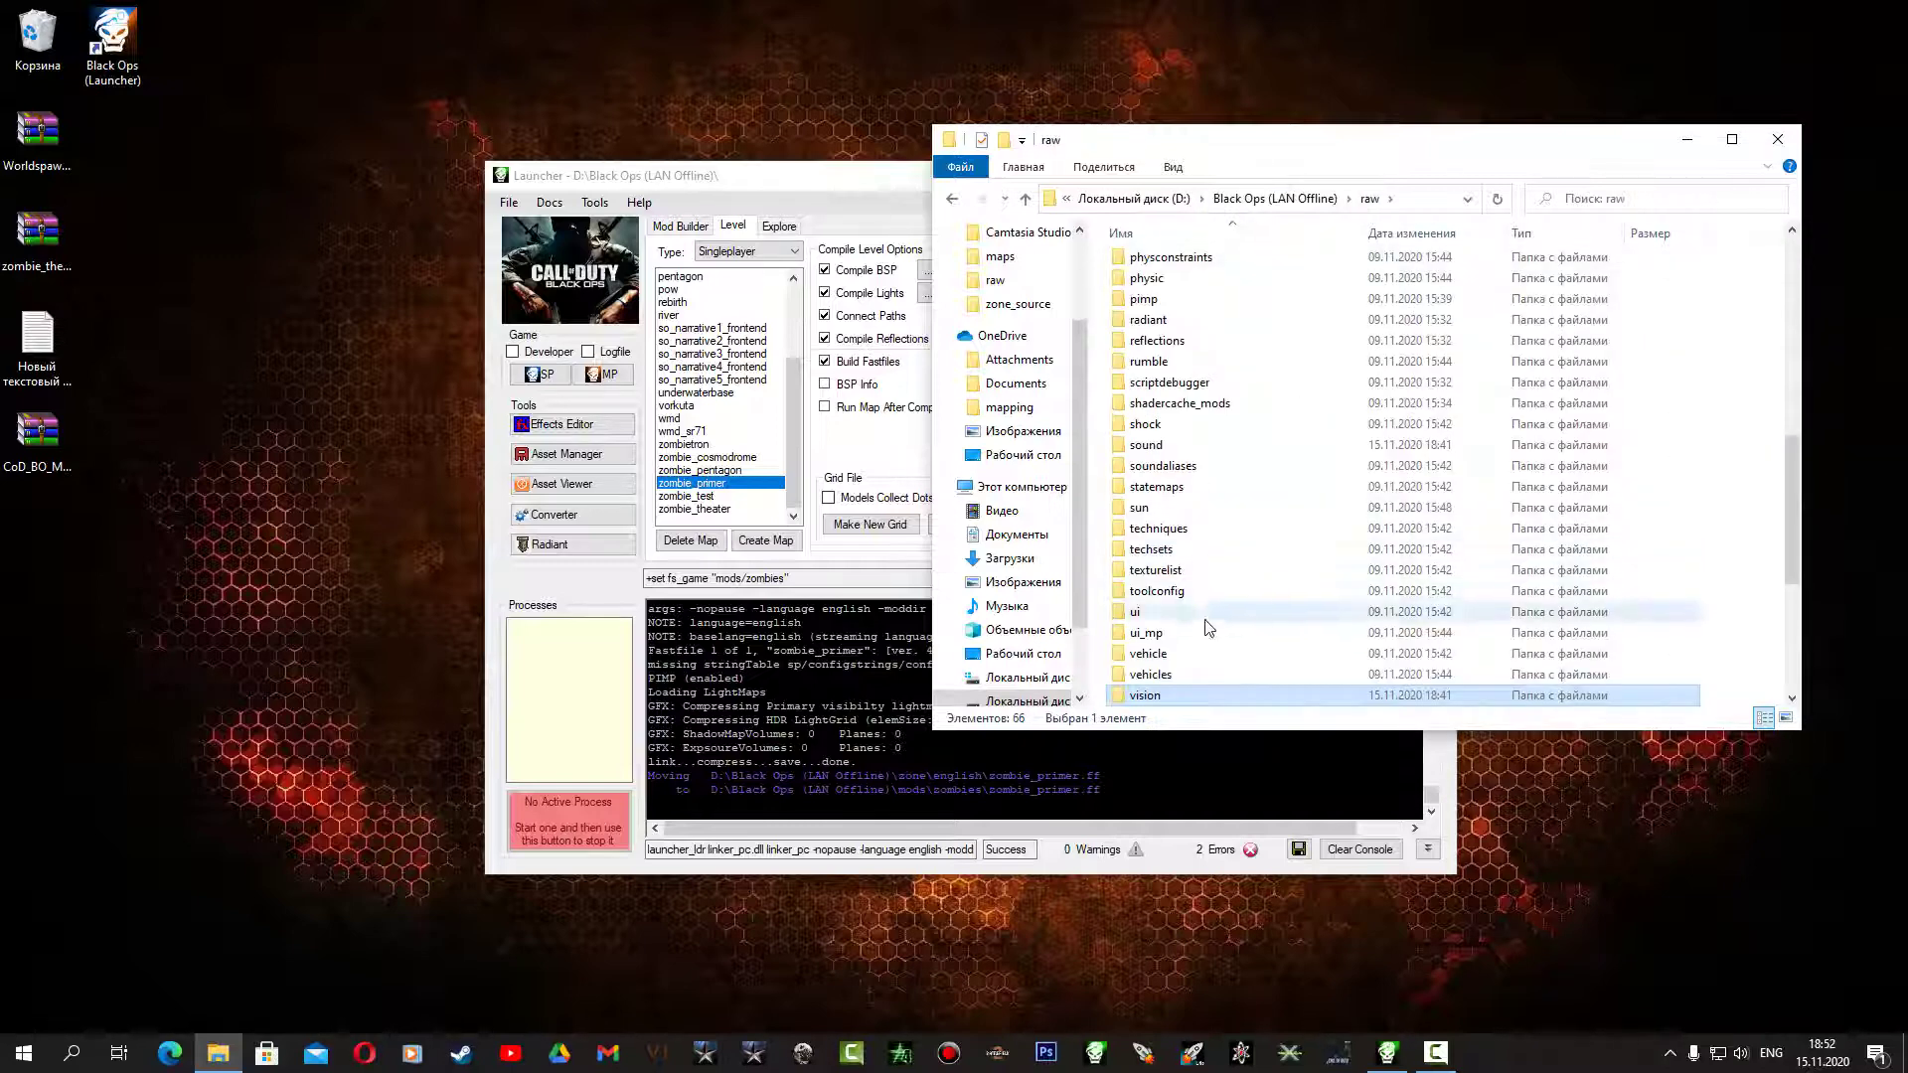
{"action": "scroll", "coordinate": [1205, 621], "scroll_direction": "up", "scroll_amount": 7}
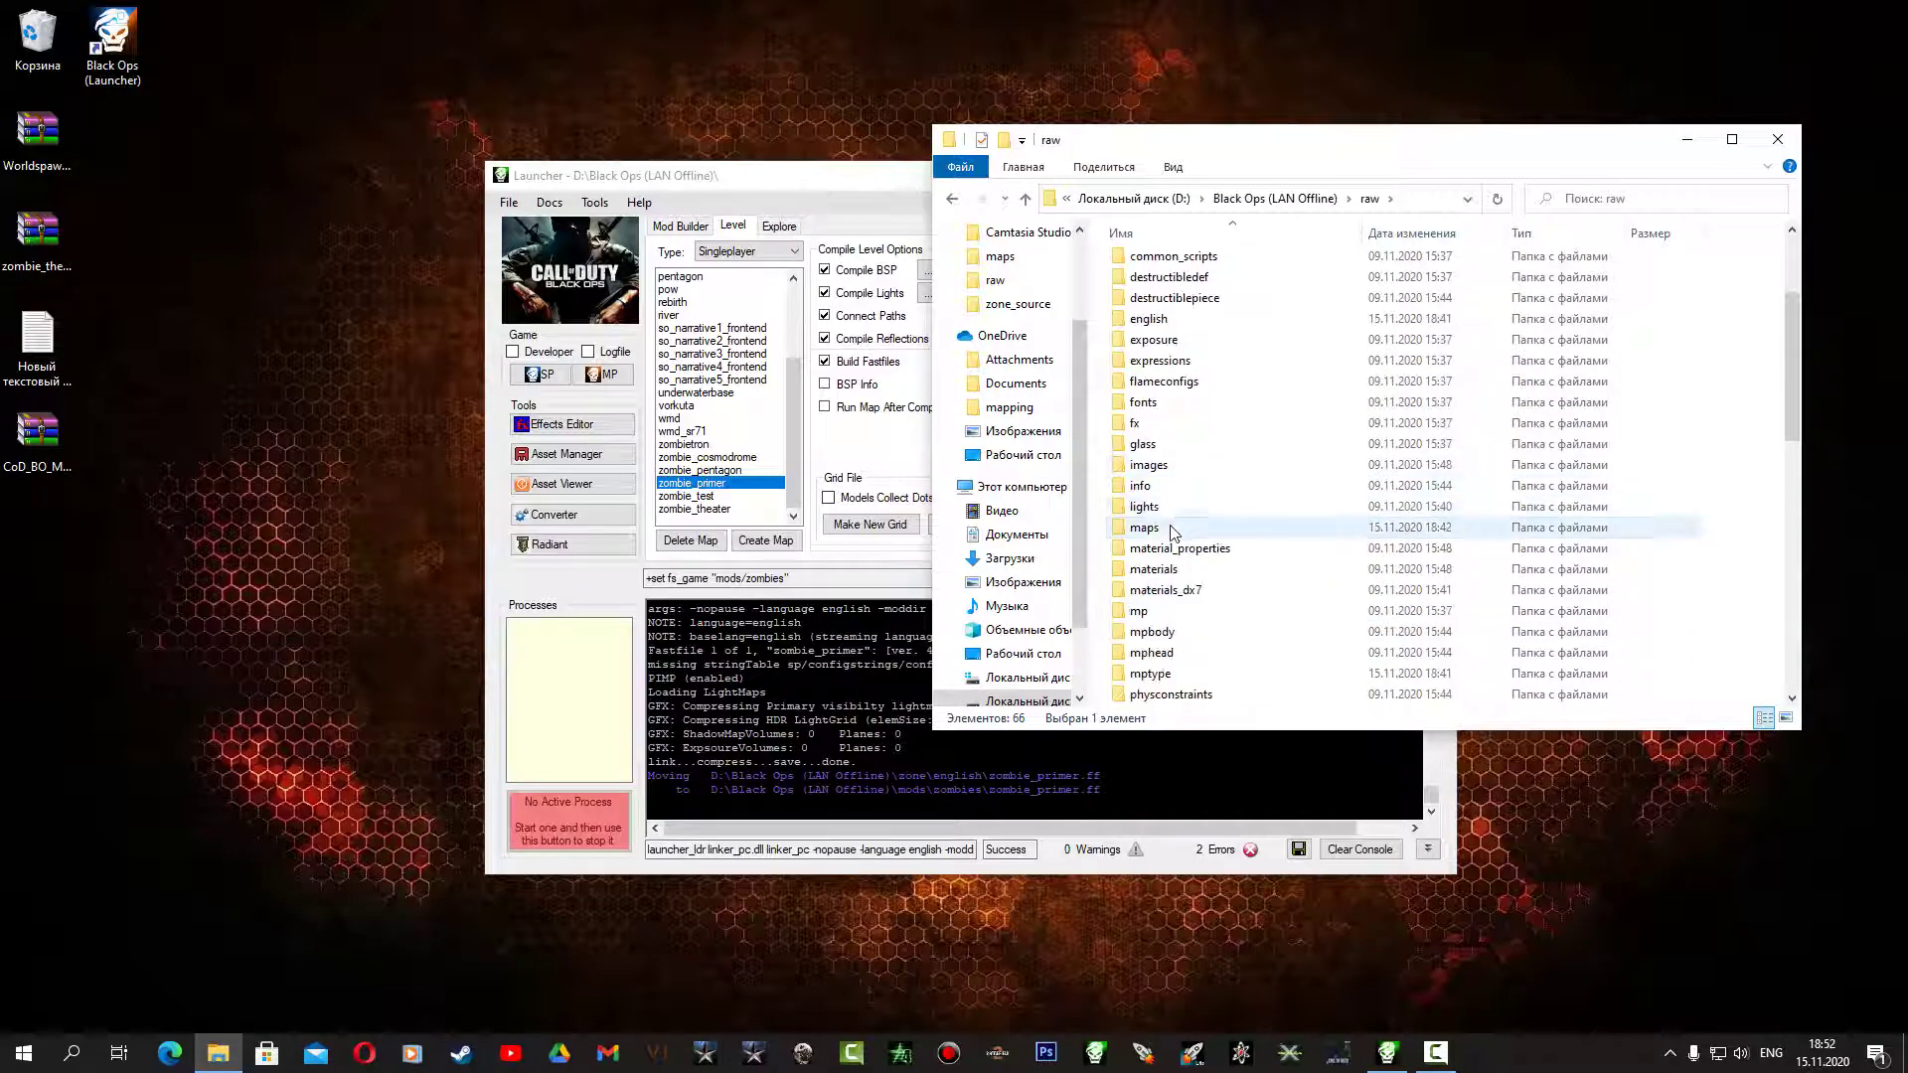
{"action": "double_click", "coordinate": [1172, 531]}
{"action": "double_click", "coordinate": [1175, 266]}
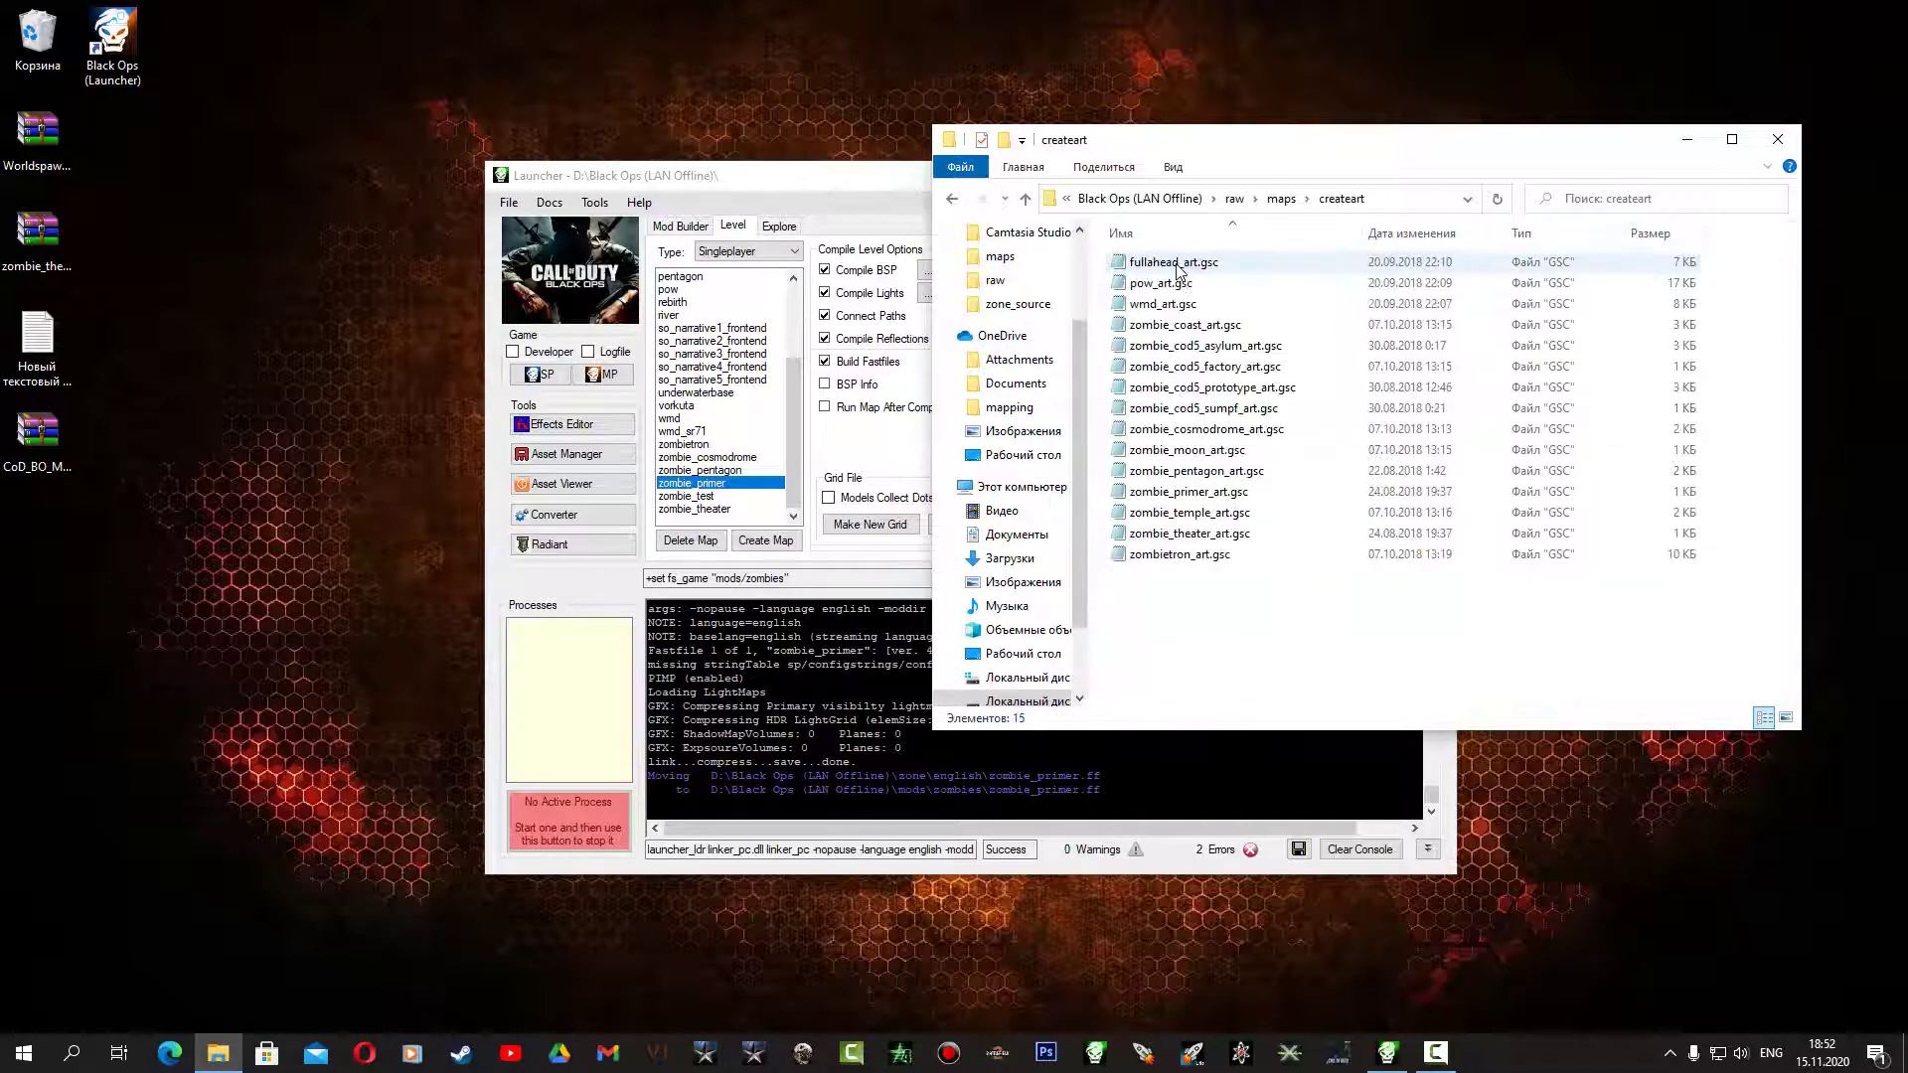
{"action": "double_click", "coordinate": [1182, 491]}
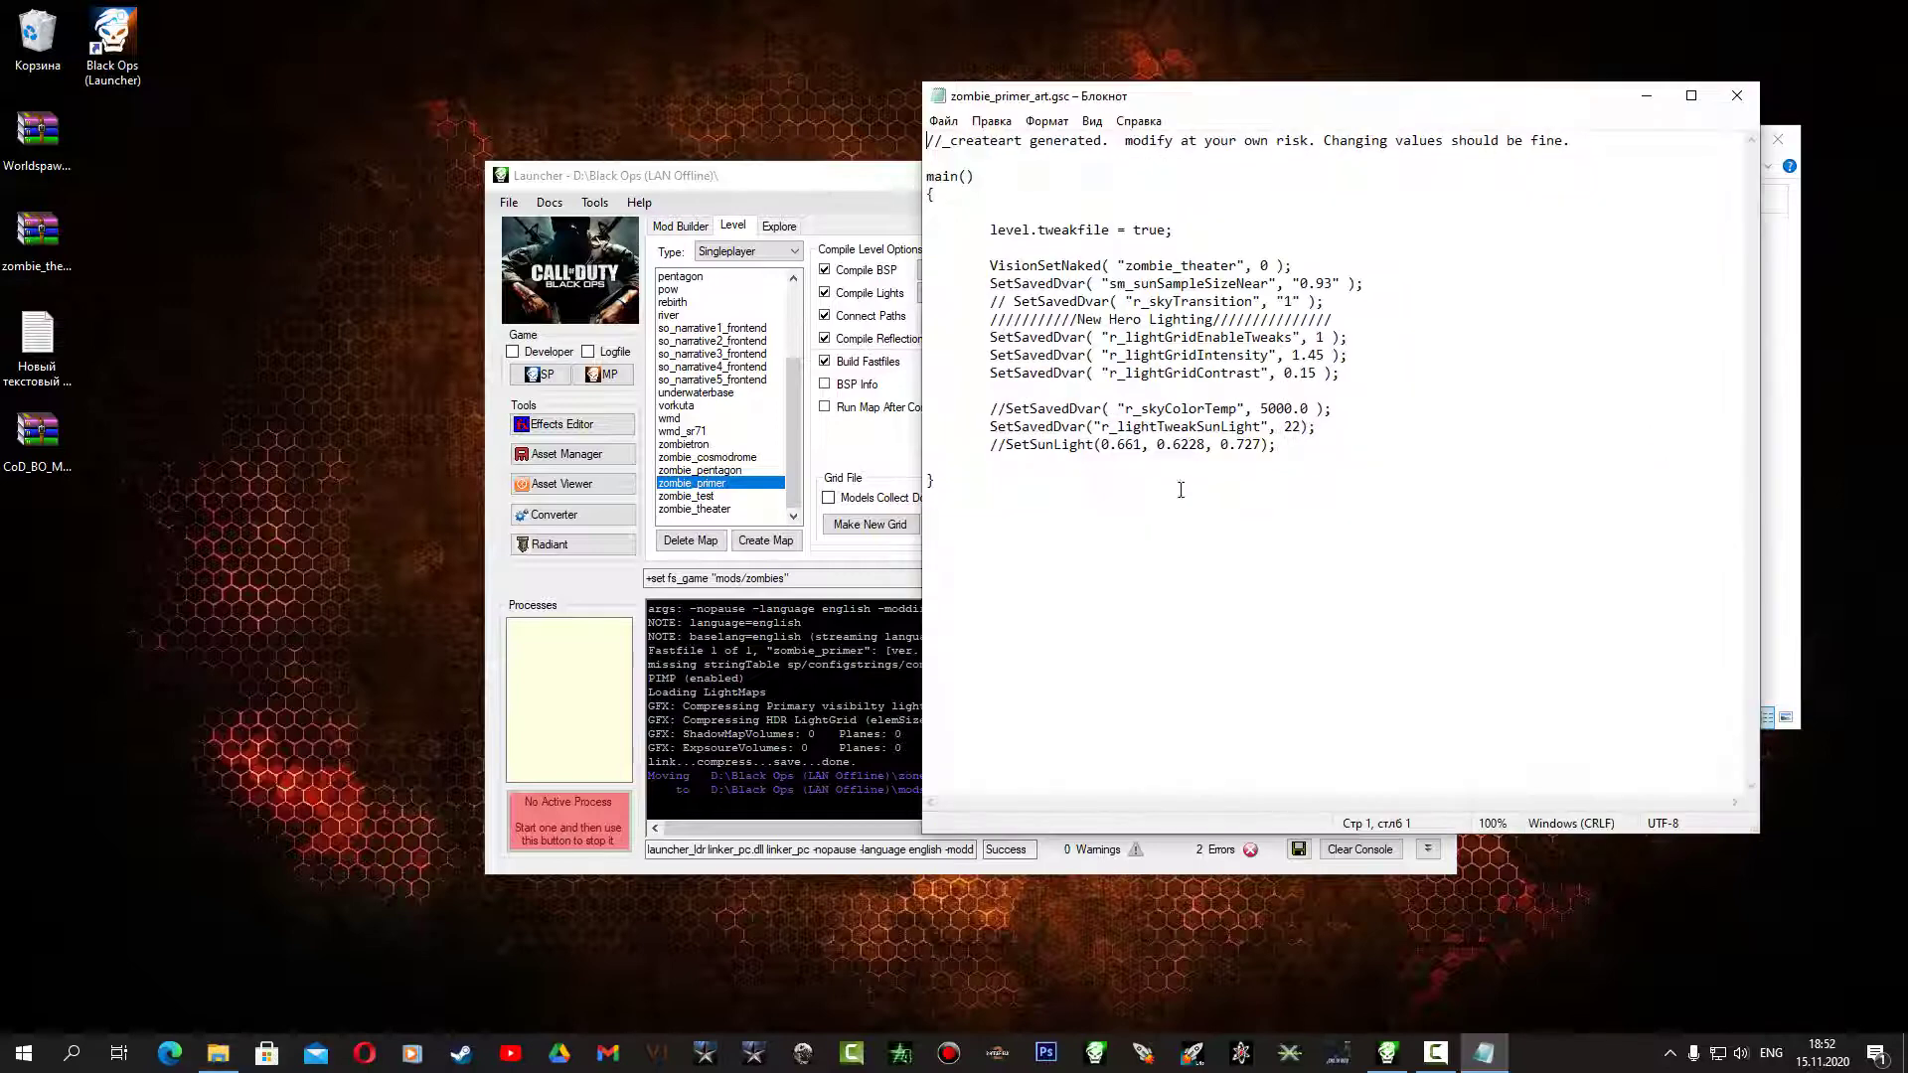
{"action": "left_click_drag", "start_coordinate": [1128, 264], "coordinate": [1240, 257]}
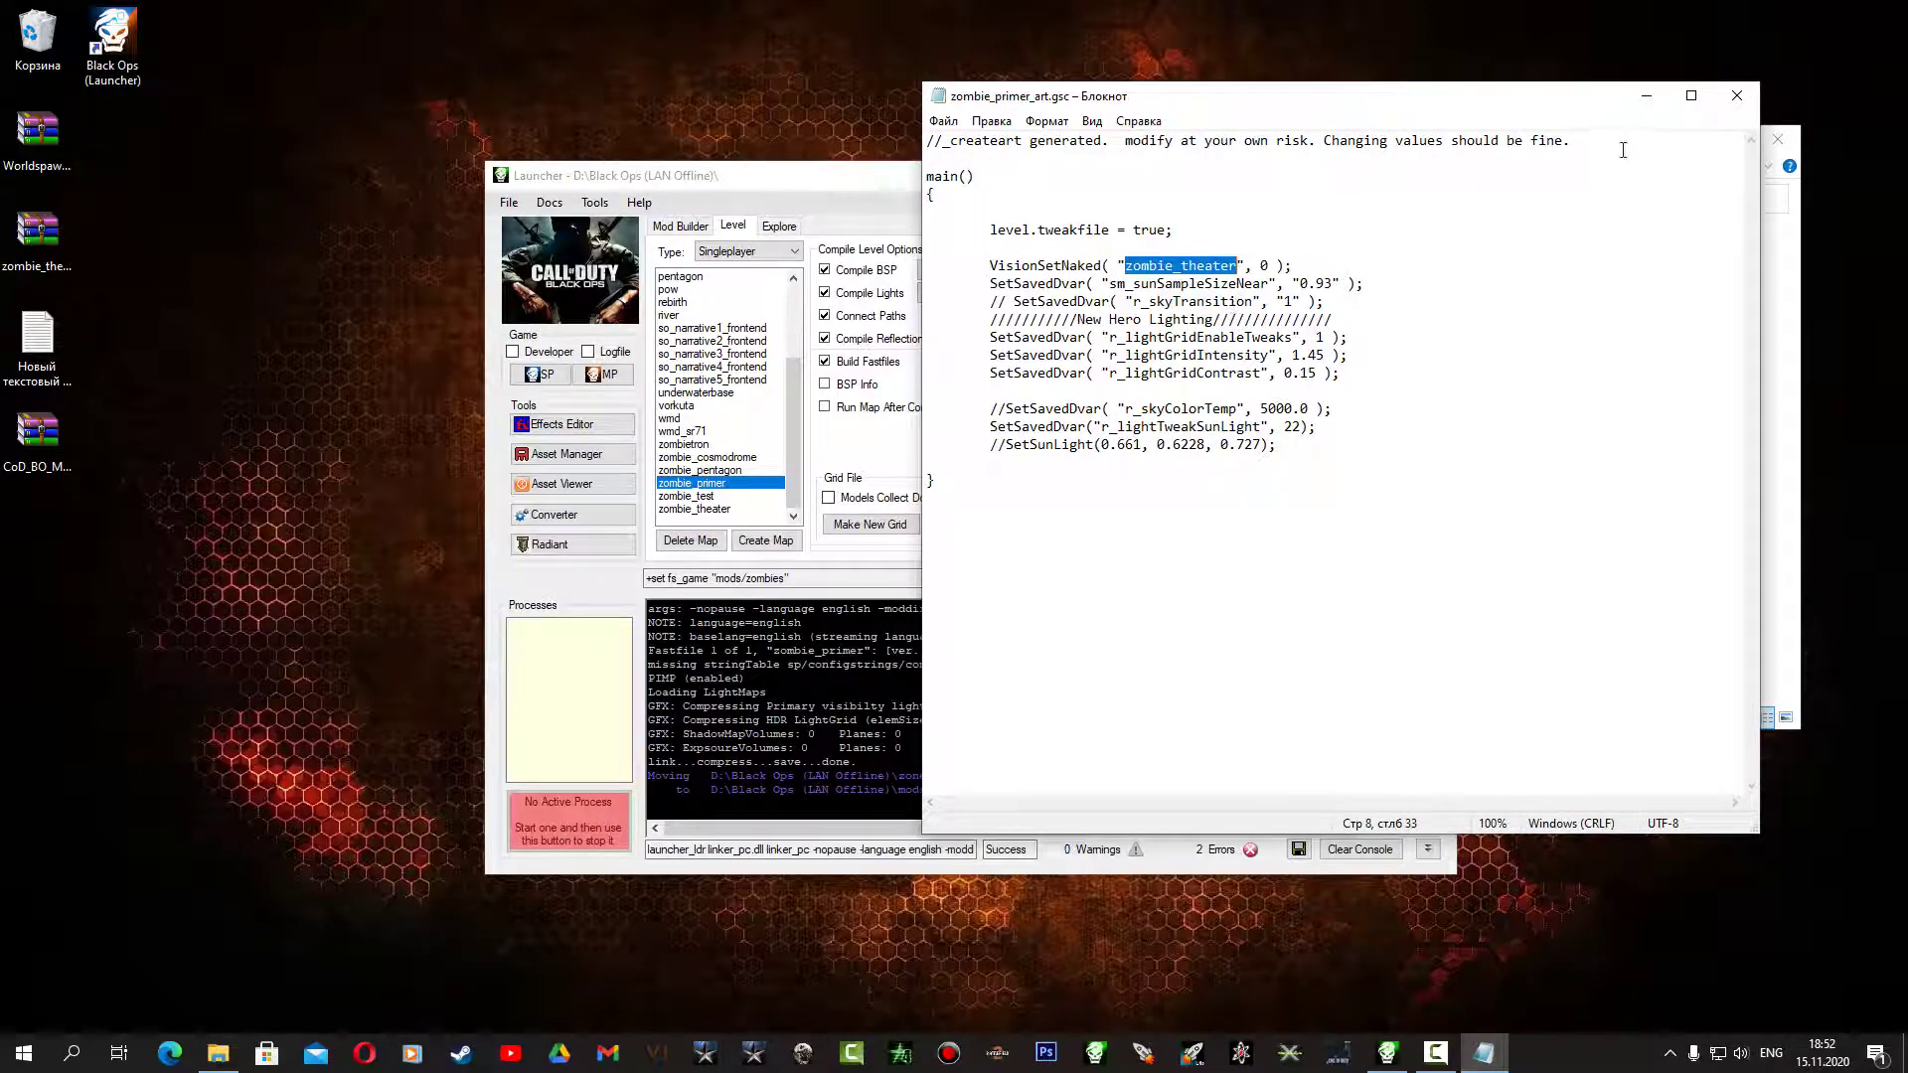
{"action": "left_click", "coordinate": [1736, 95]}
Open zombie_primer.csv in zone_source and examine its createart script line and the vision file line under "Fog, Sky, and vision"
{"action": "left_click", "coordinate": [1142, 199]}
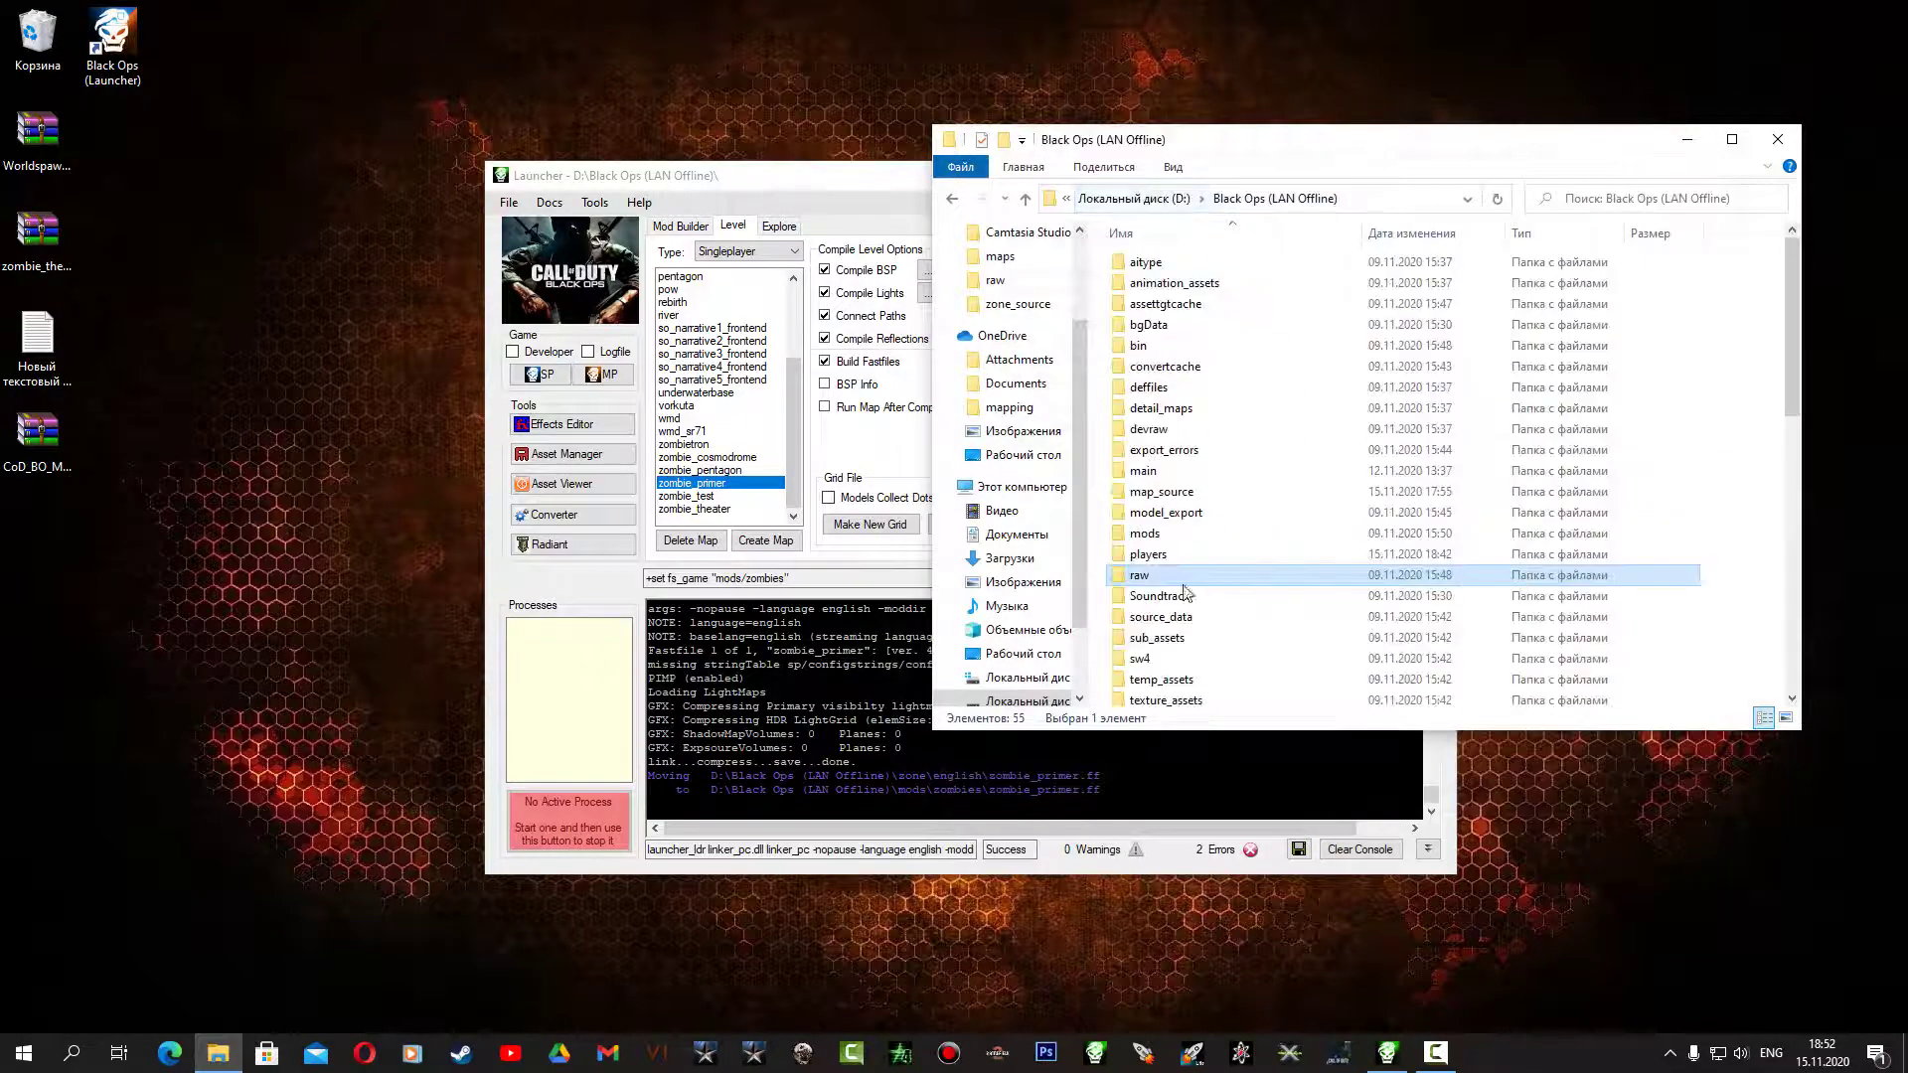
{"action": "scroll", "coordinate": [1185, 593], "scroll_direction": "down", "scroll_amount": 5}
{"action": "double_click", "coordinate": [1187, 549]}
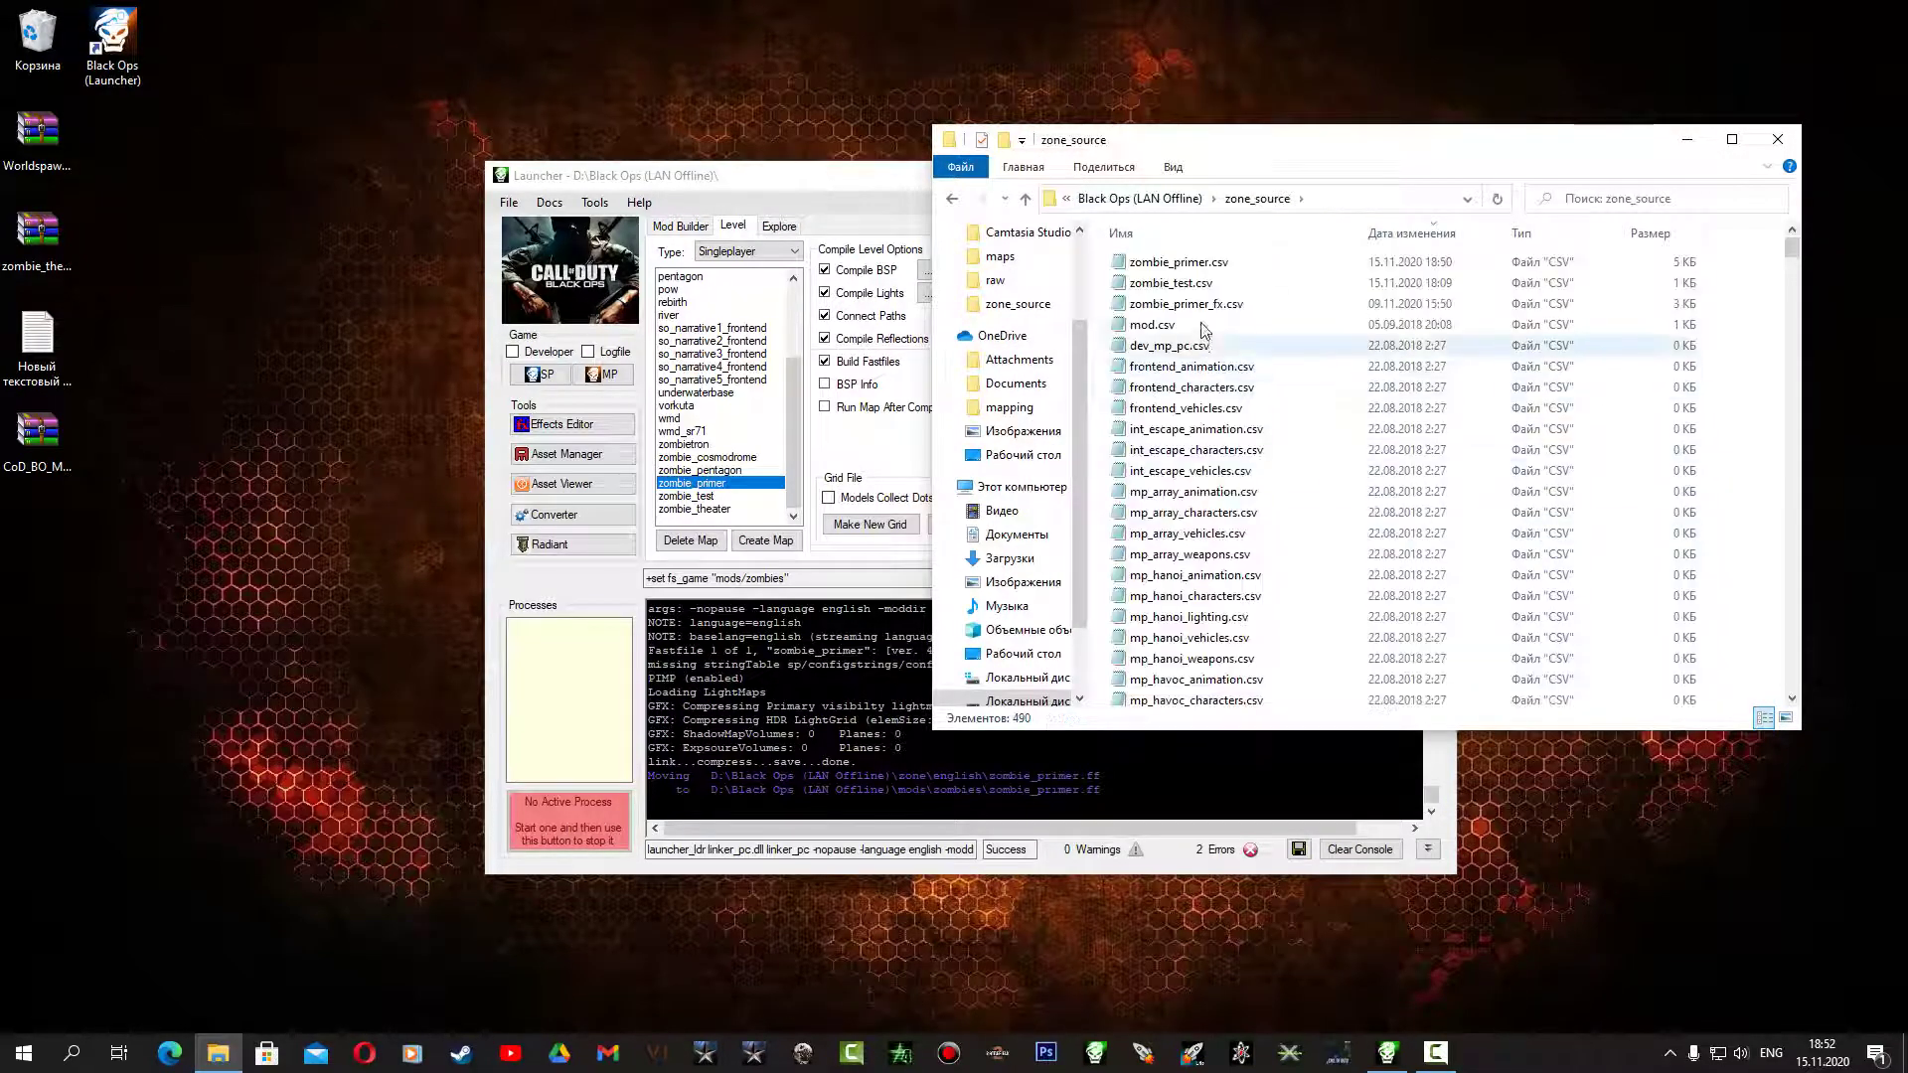
{"action": "double_click", "coordinate": [1175, 263]}
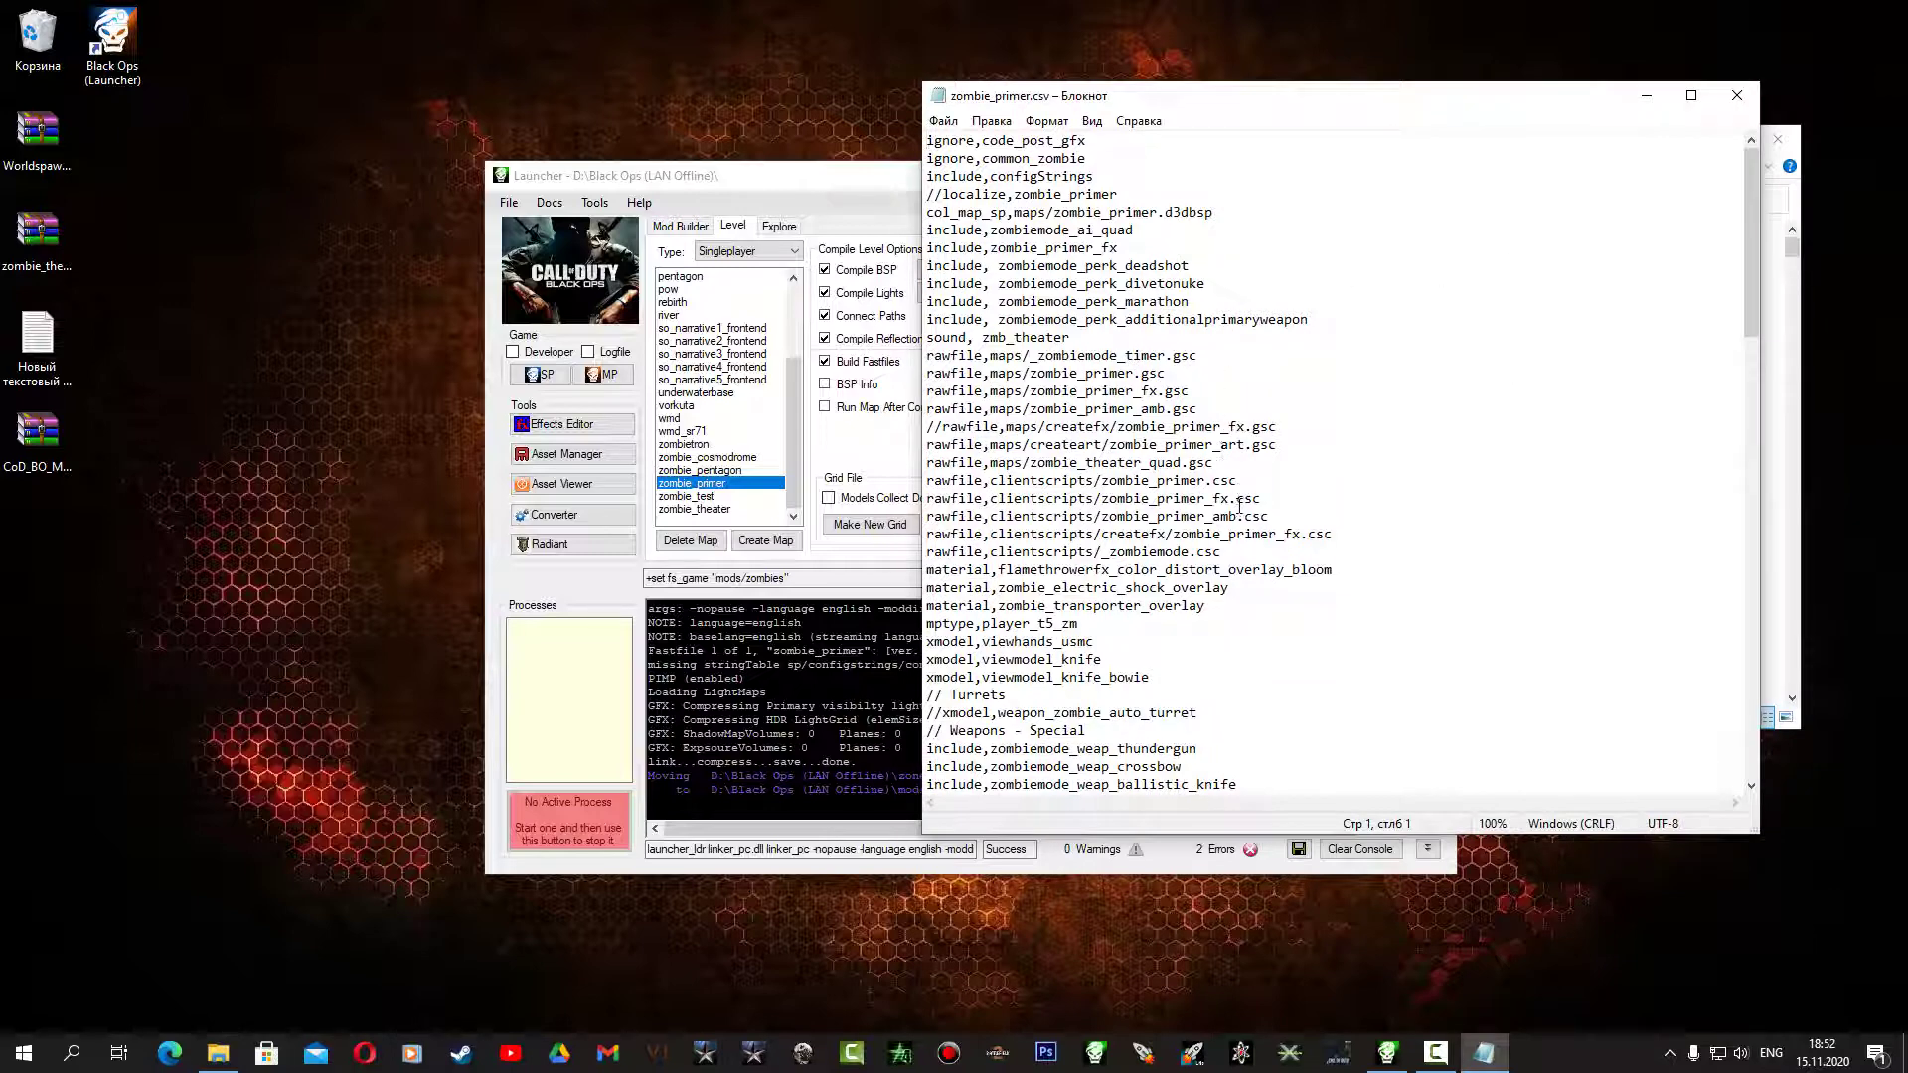
{"action": "left_click_drag", "start_coordinate": [1248, 450], "coordinate": [1225, 449]}
{"action": "left_click_drag", "start_coordinate": [1751, 254], "coordinate": [1725, 543]}
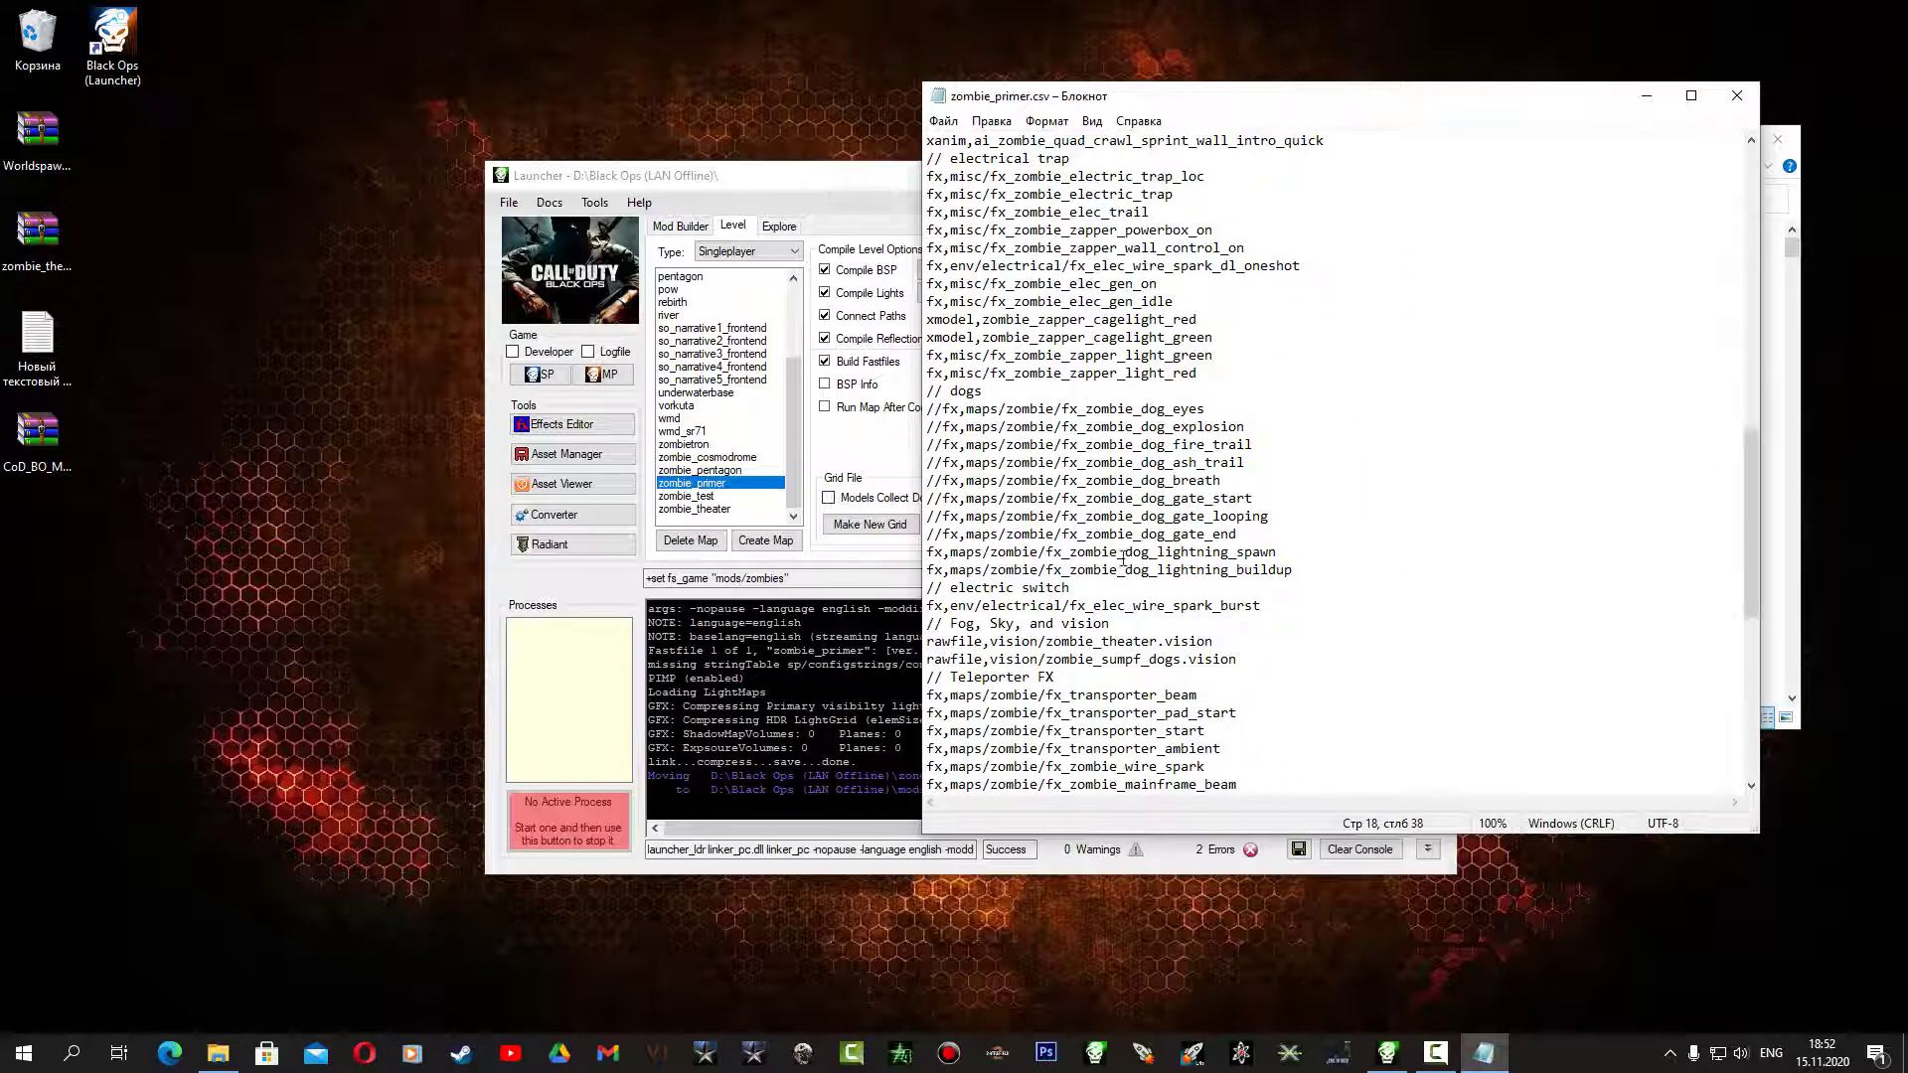
{"action": "left_click_drag", "start_coordinate": [1213, 641], "coordinate": [1048, 642]}
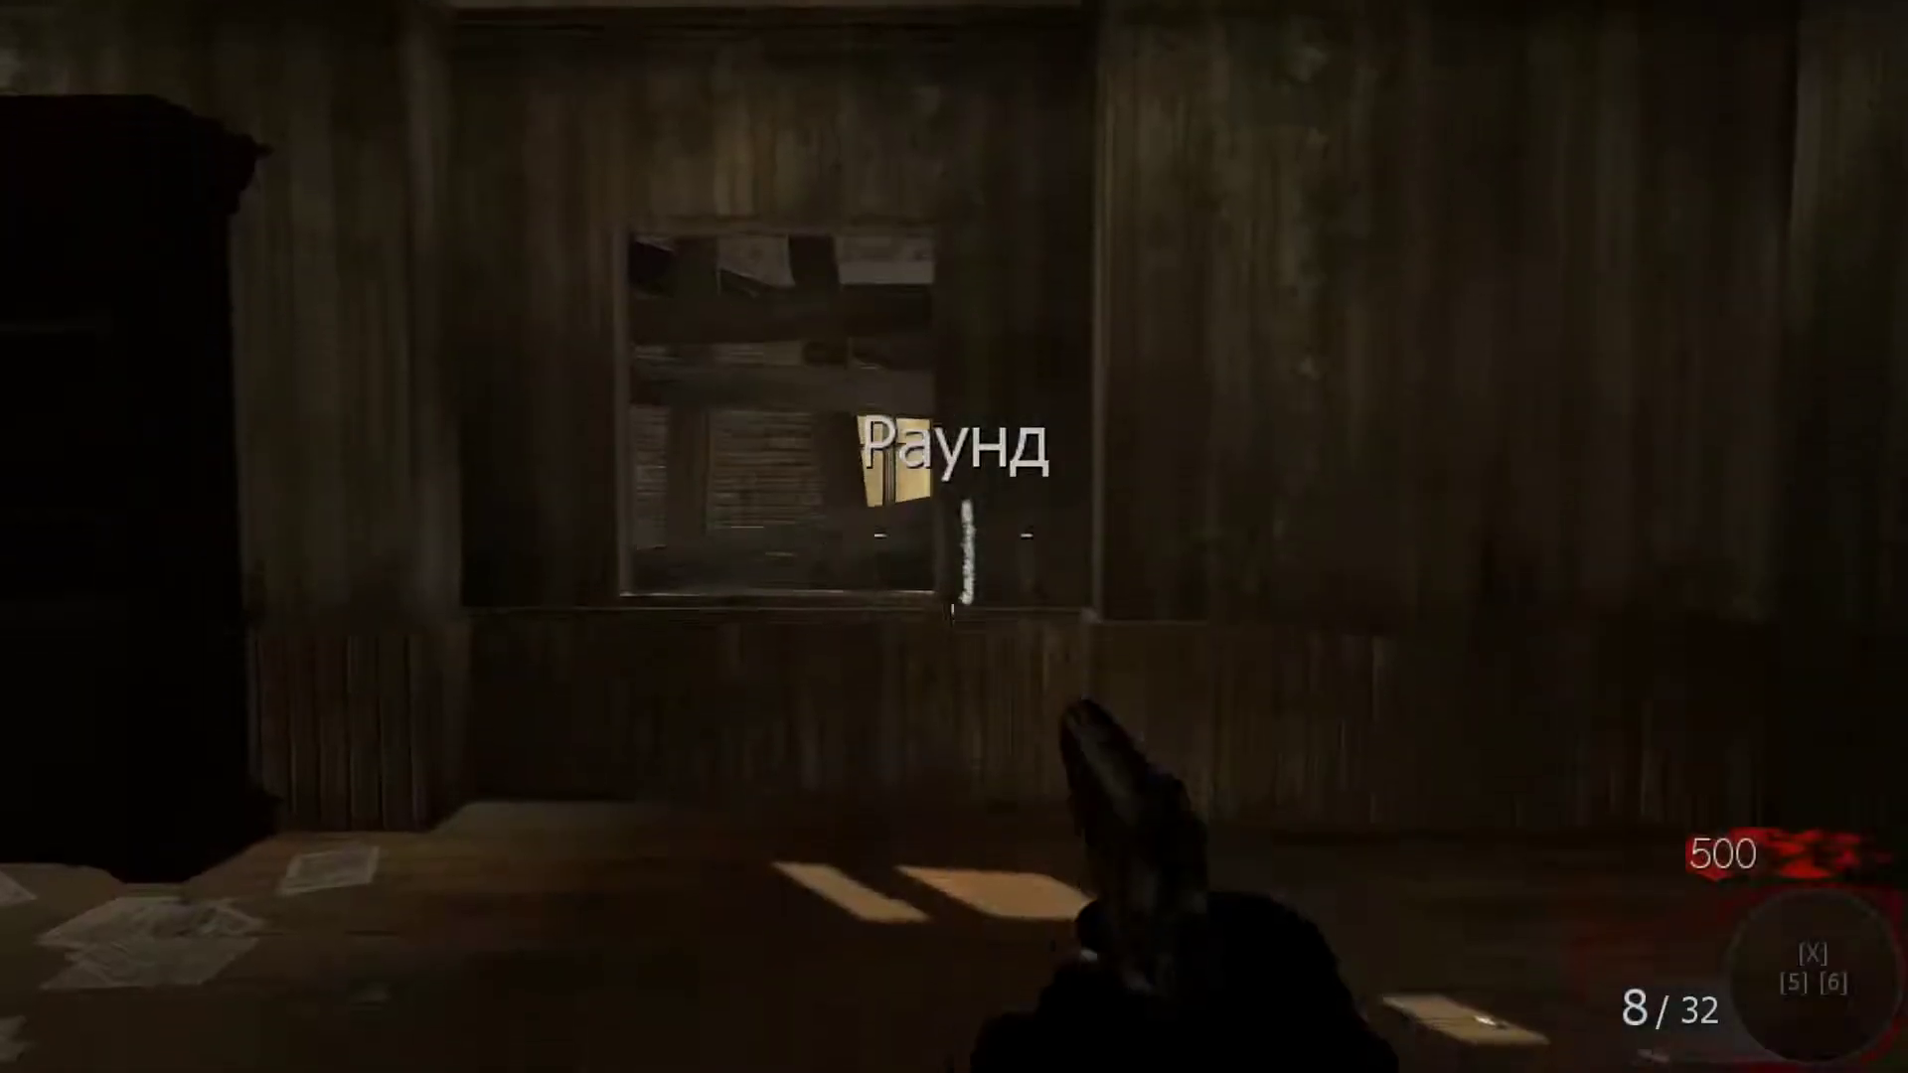
{"action": "key", "text": "w"}
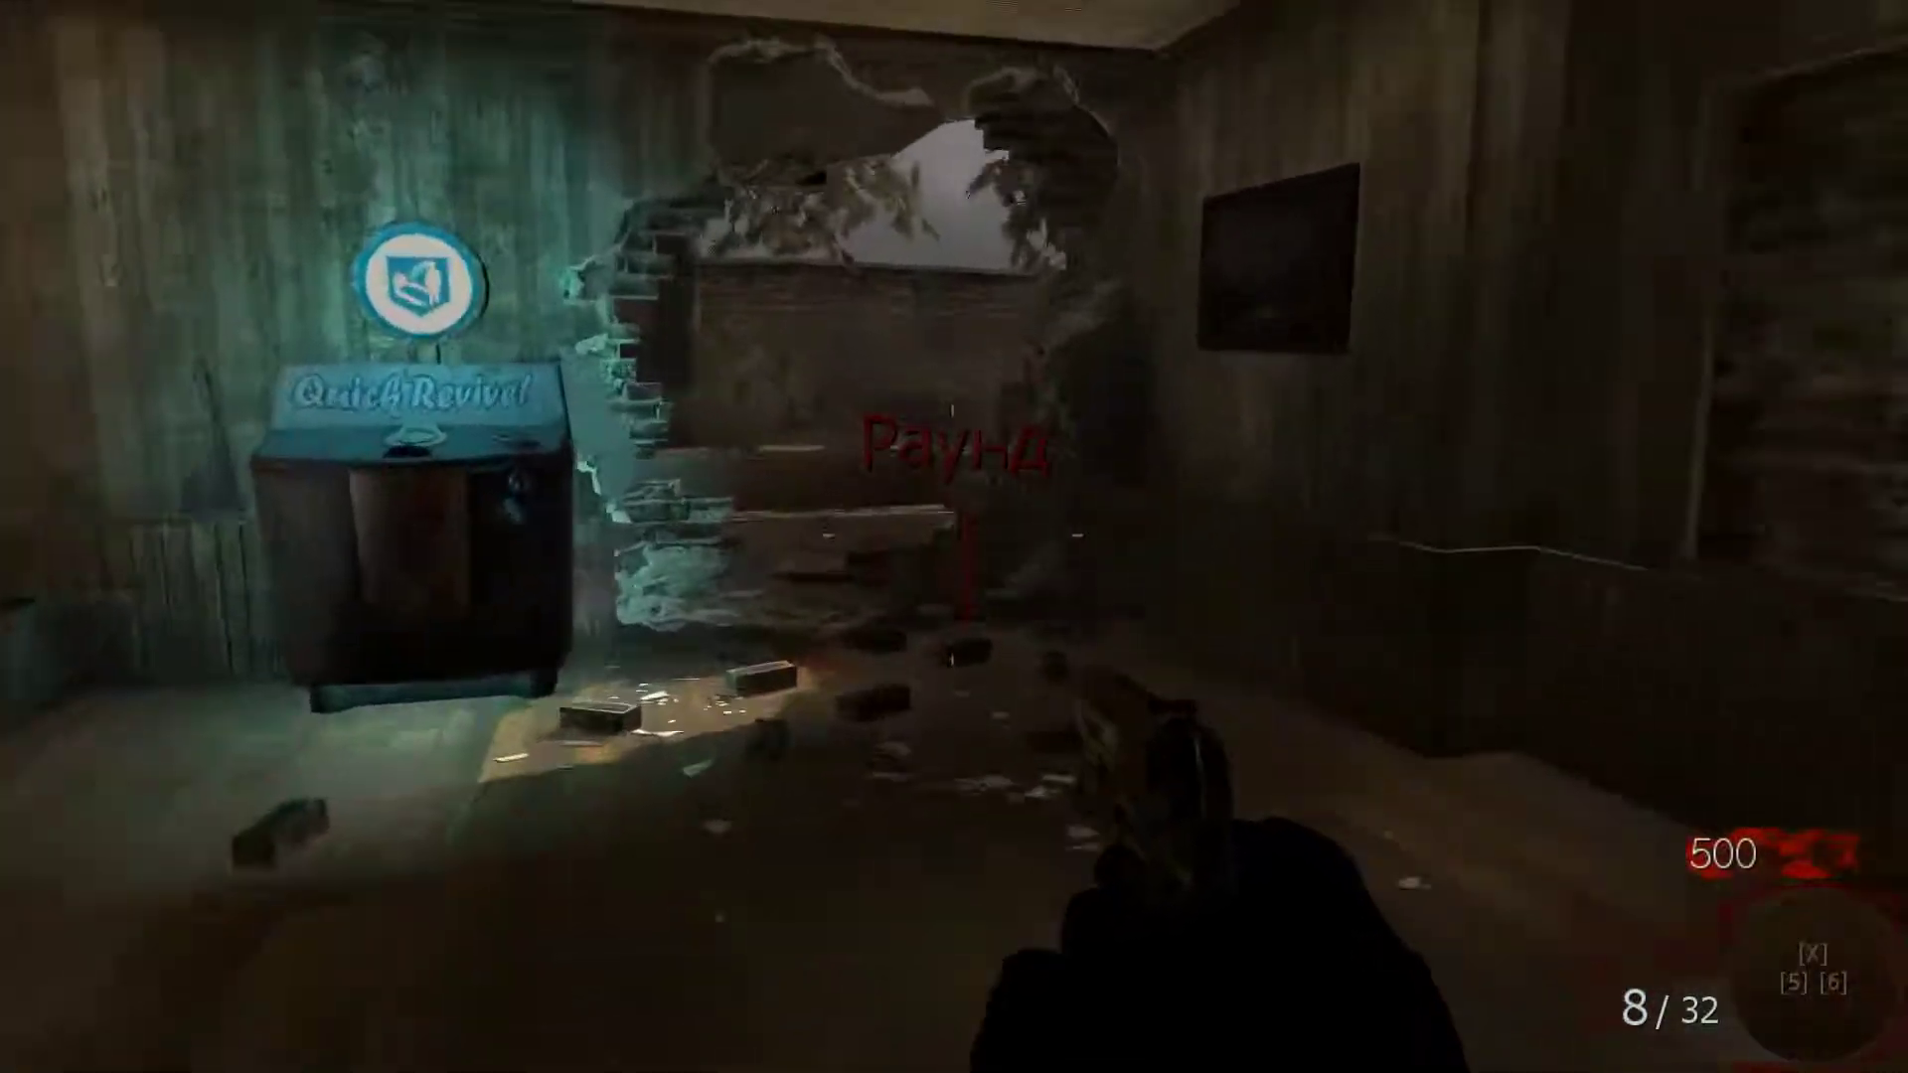
{"action": "key", "text": "w"}
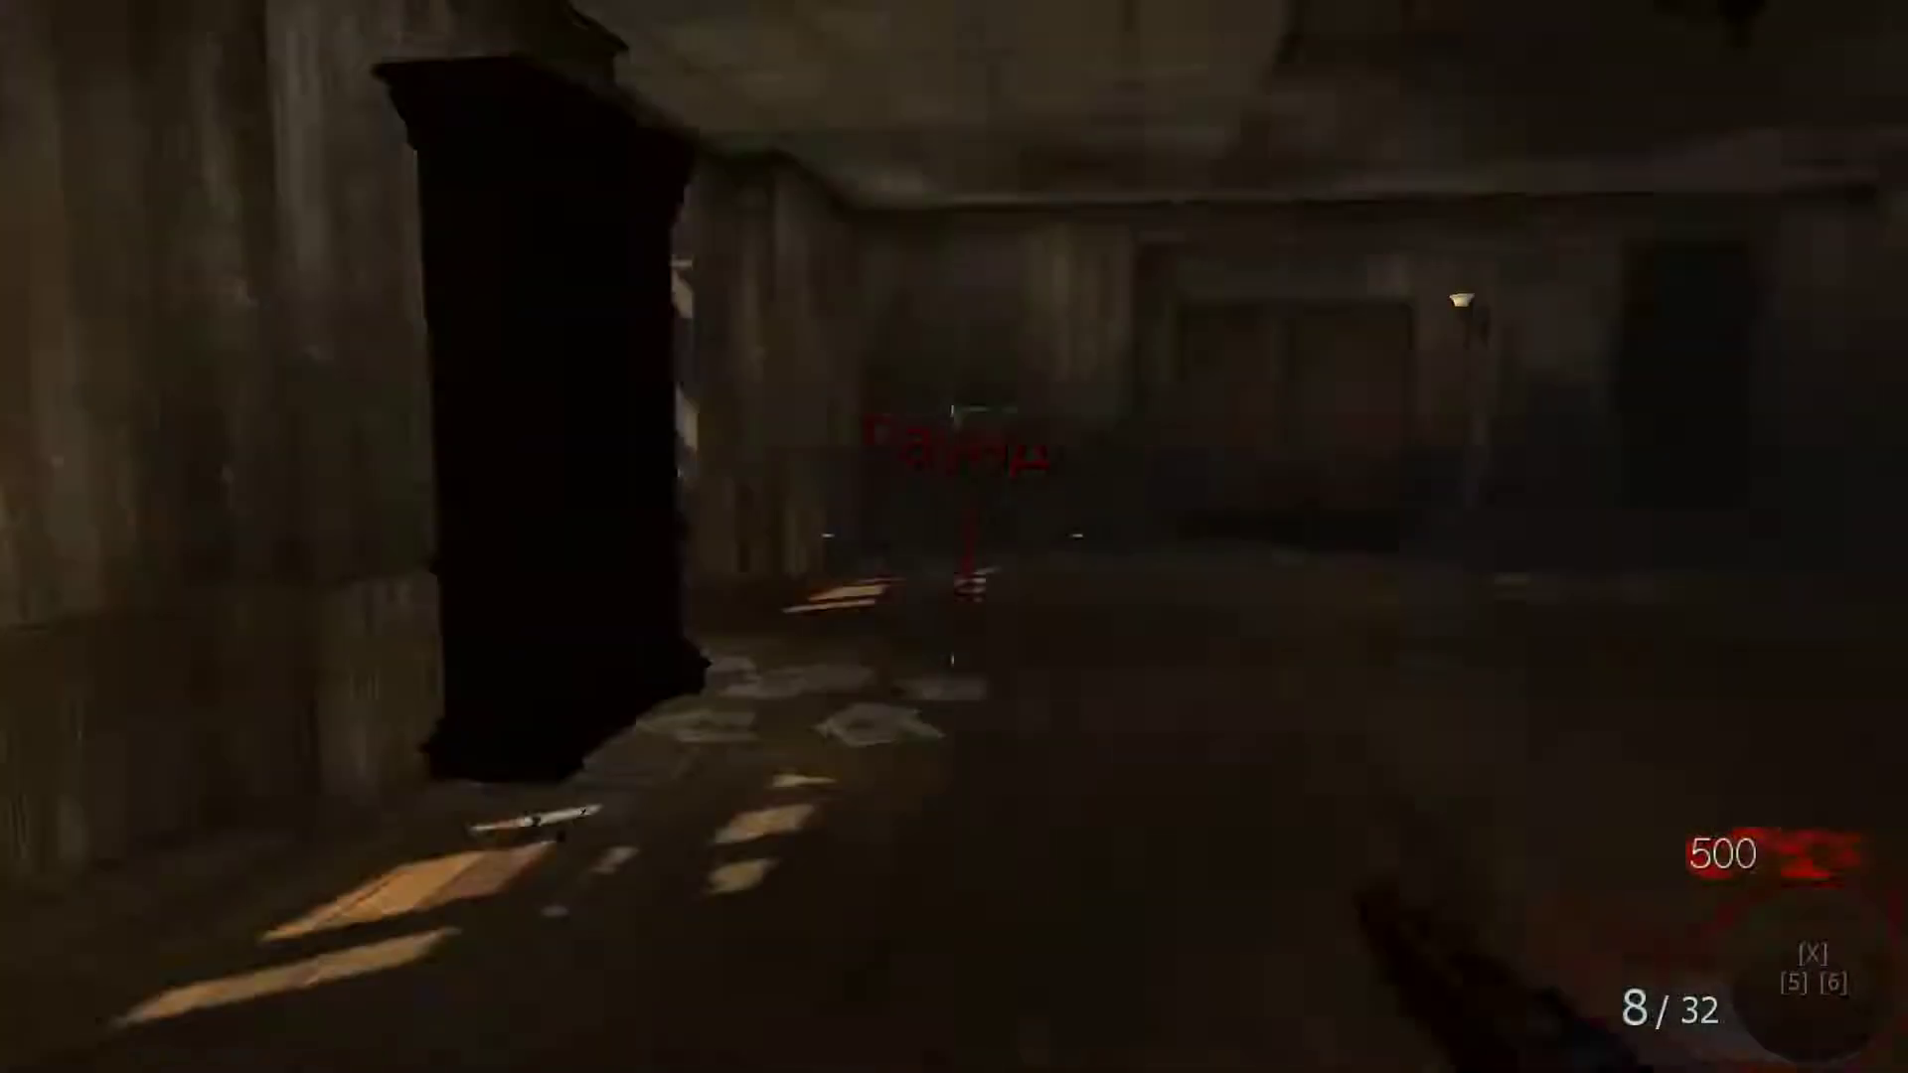
{"action": "key", "text": "w"}
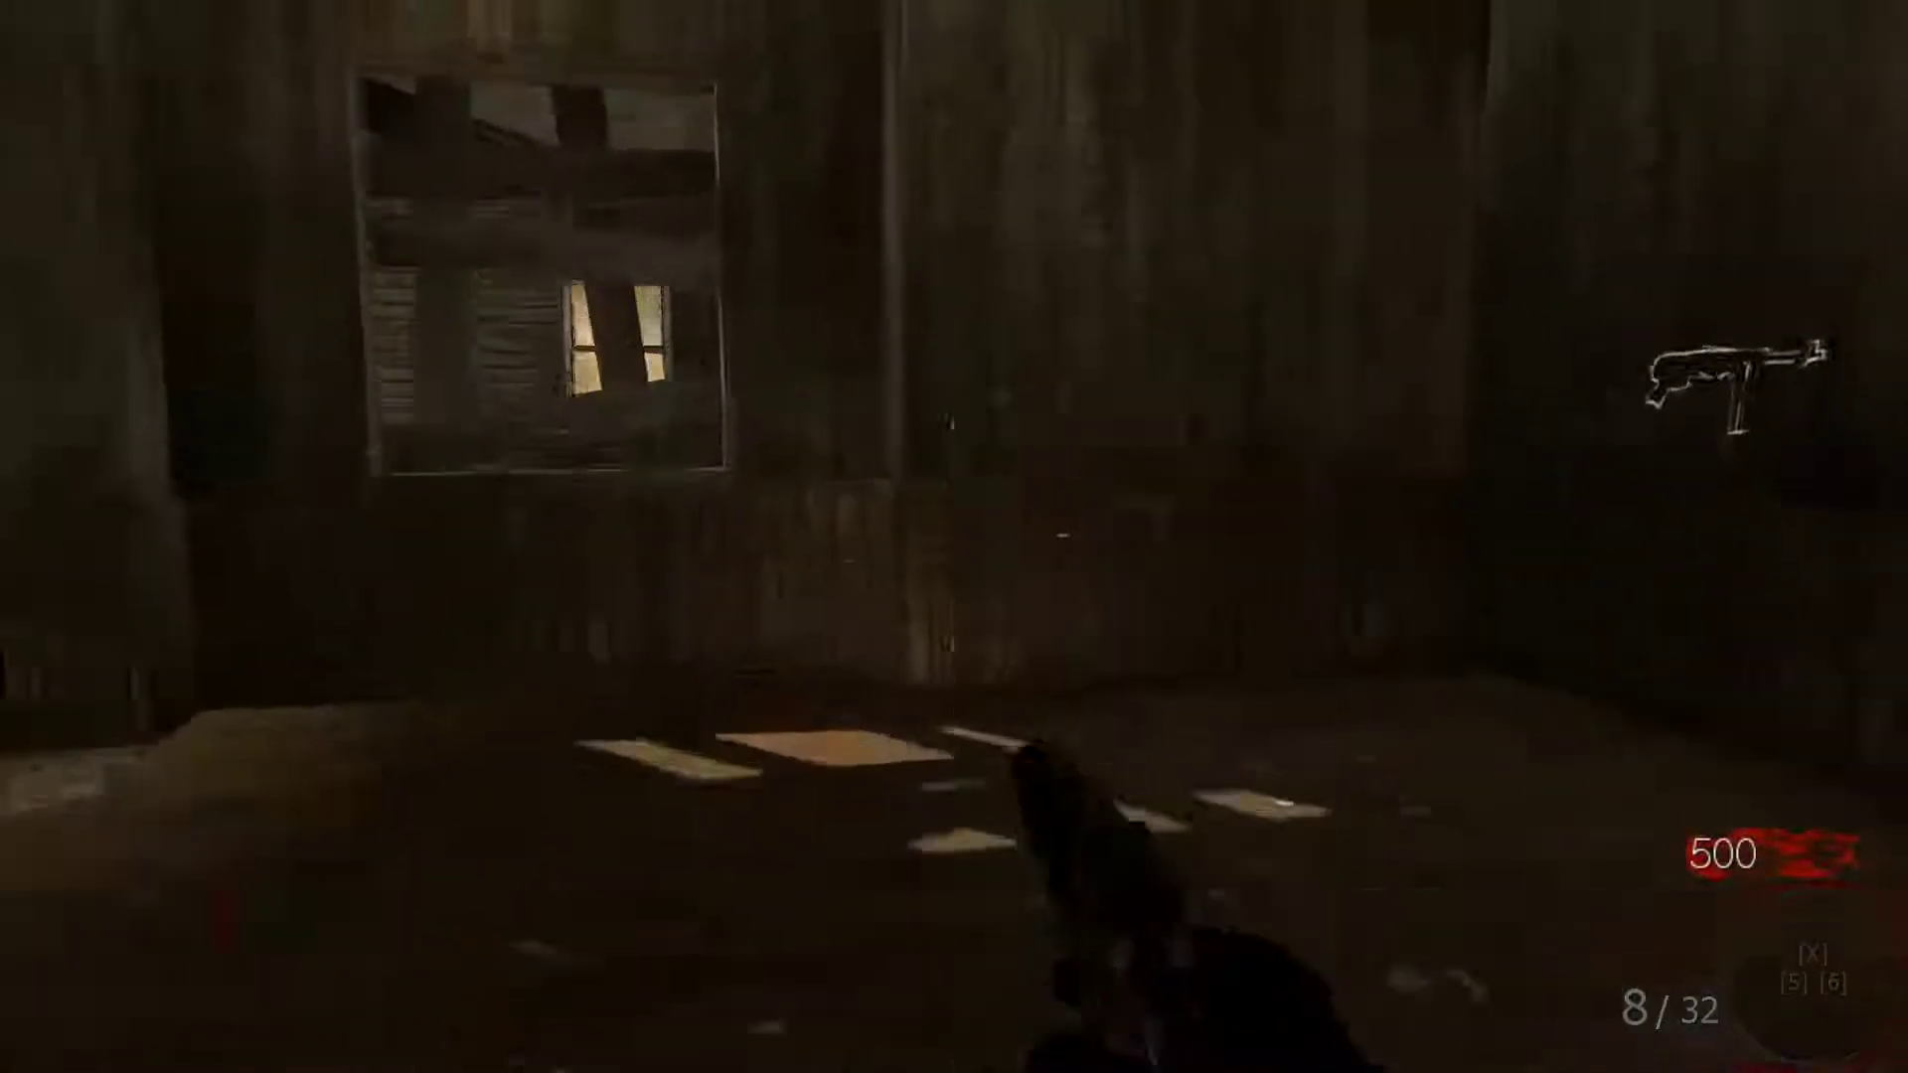
{"action": "key", "text": "w"}
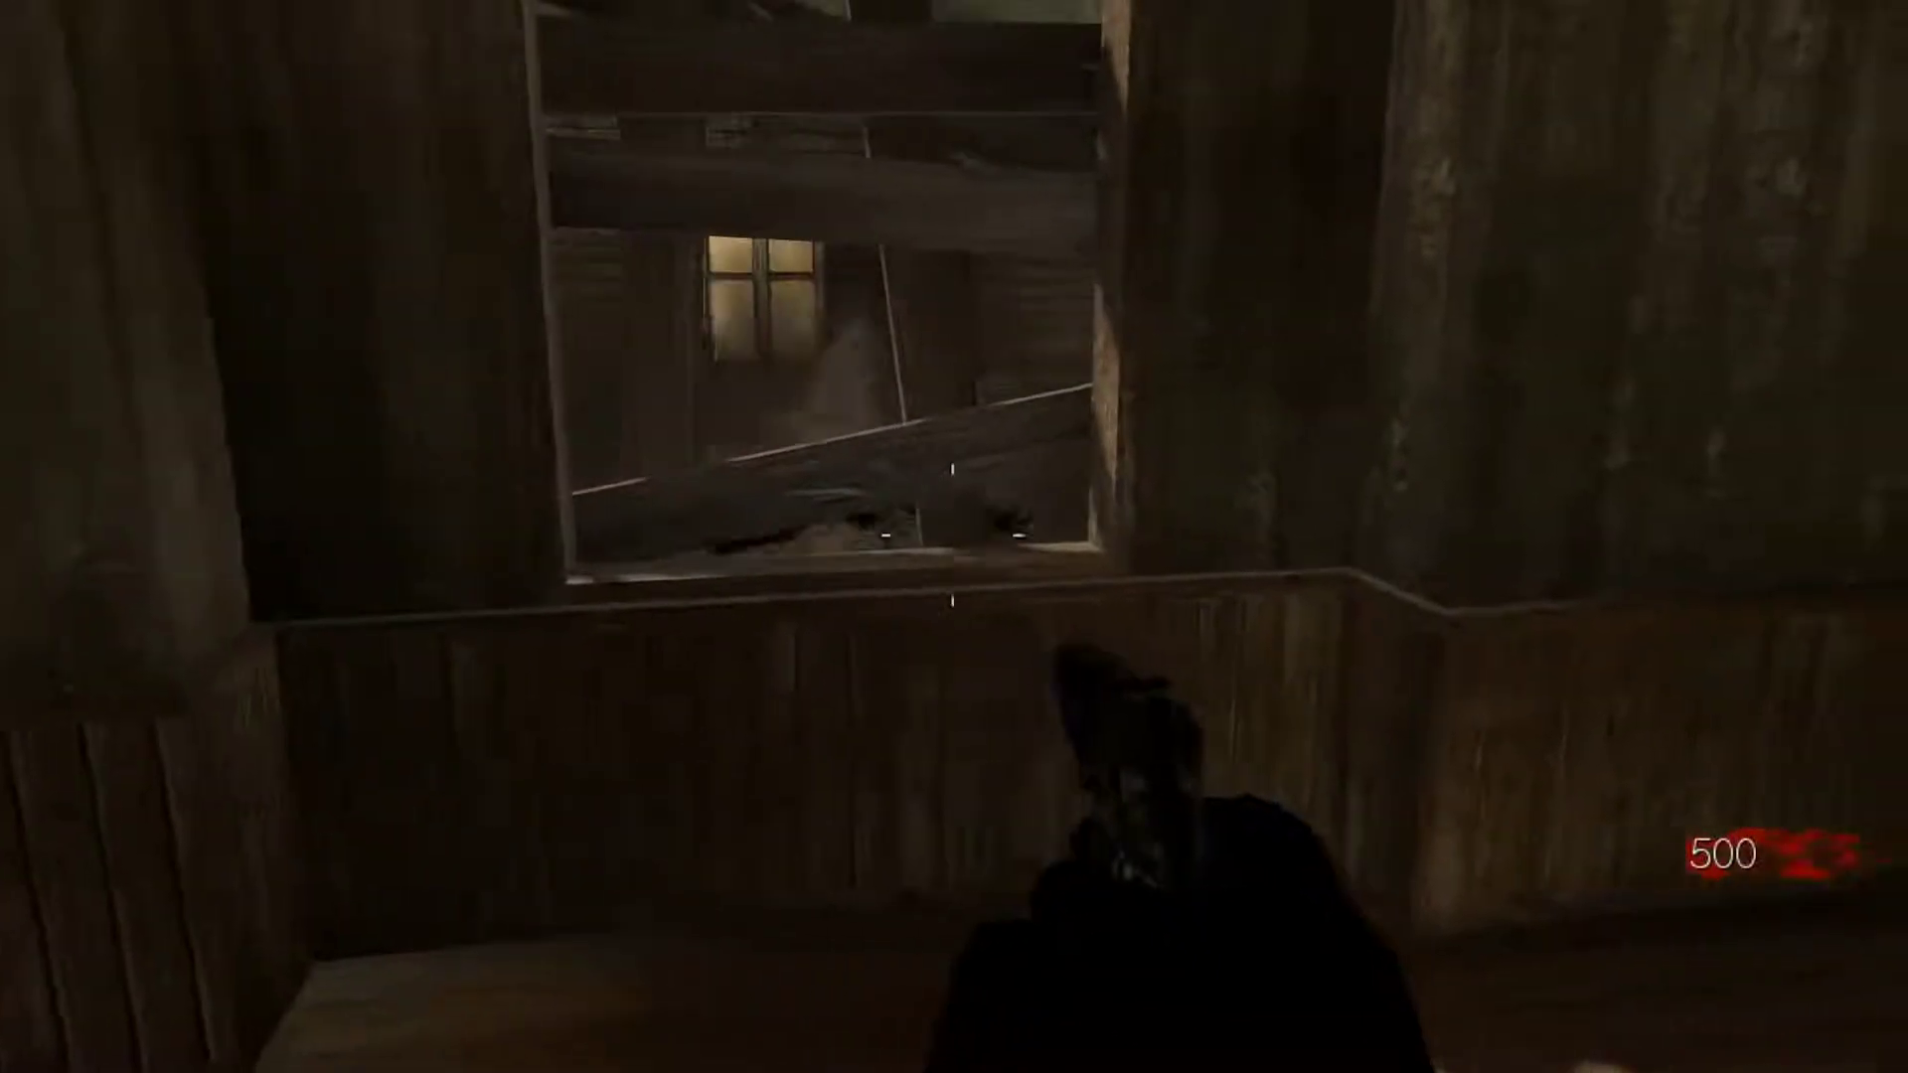
{"action": "key", "text": "w"}
{"action": "left_click", "coordinate": [954, 536]}
{"action": "left_click", "coordinate": [954, 536]}
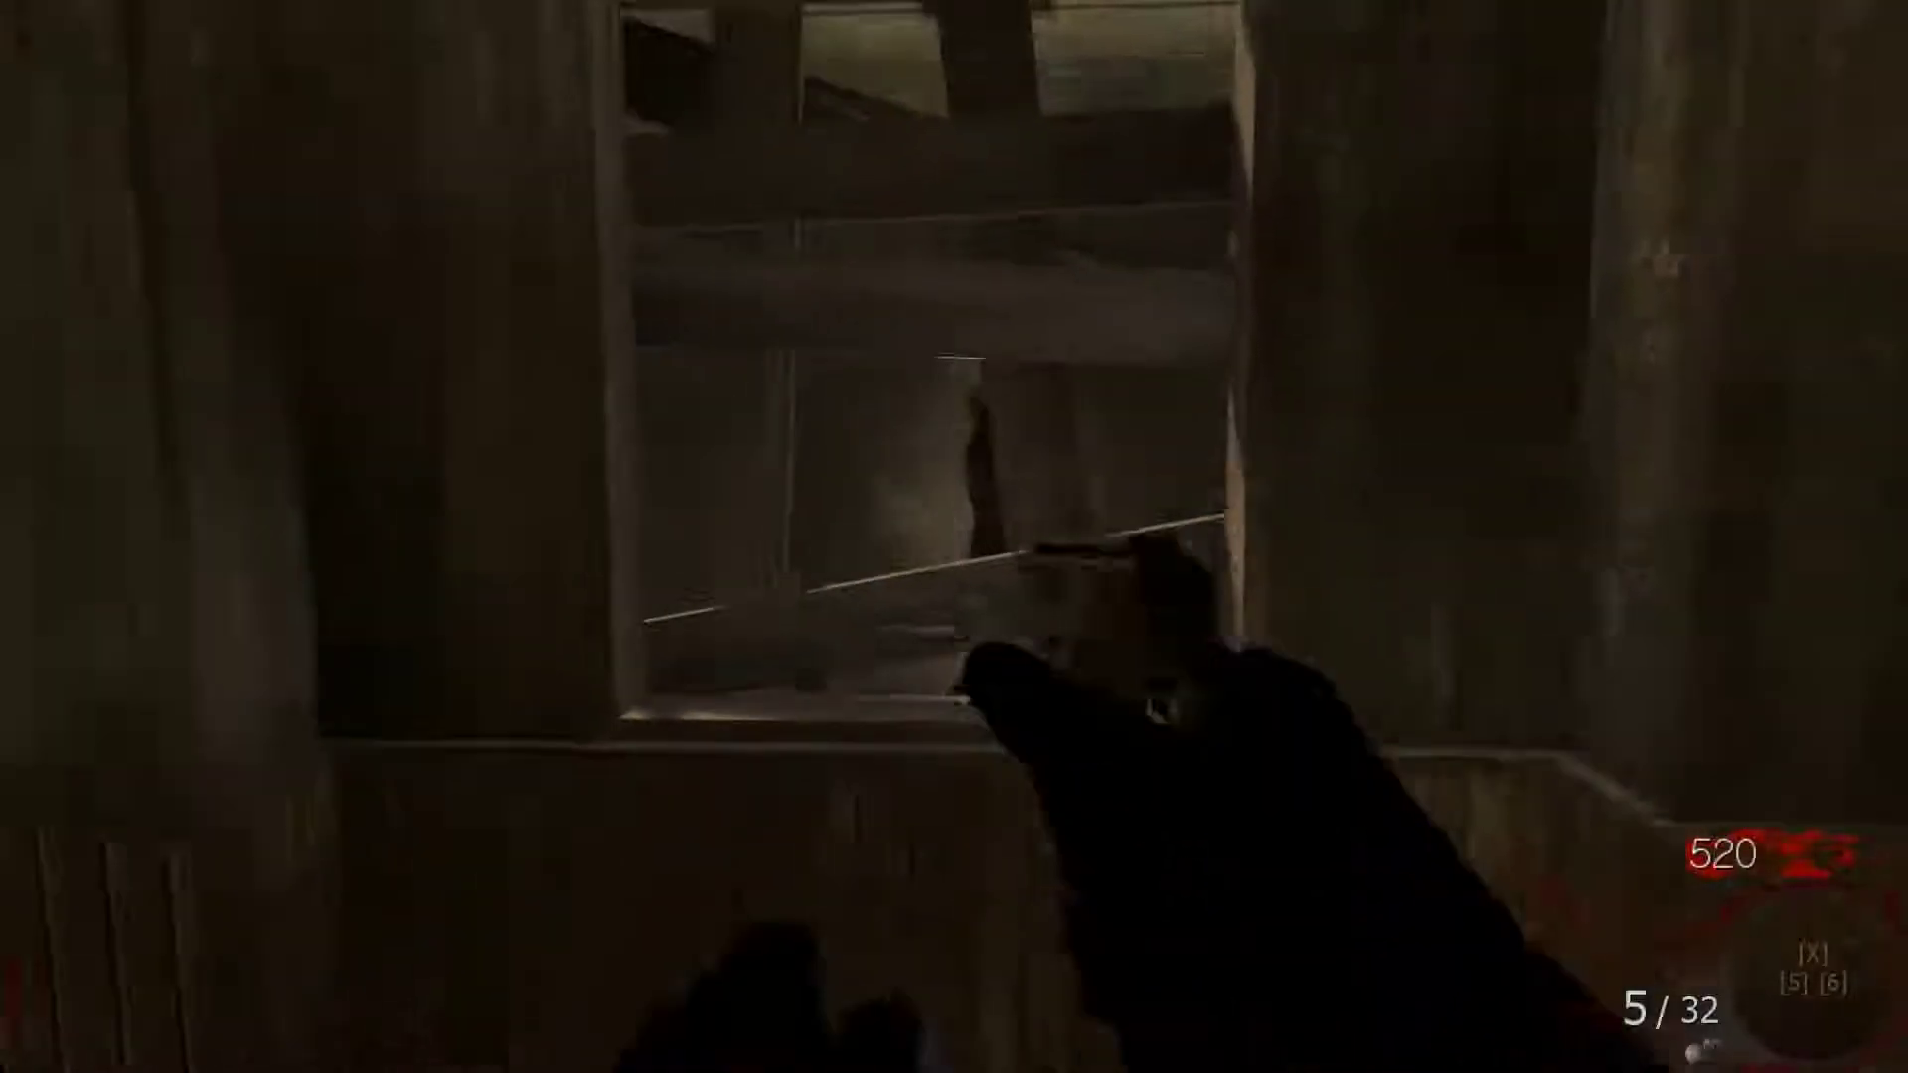
{"action": "left_click", "coordinate": [954, 537]}
{"action": "left_click", "coordinate": [954, 537]}
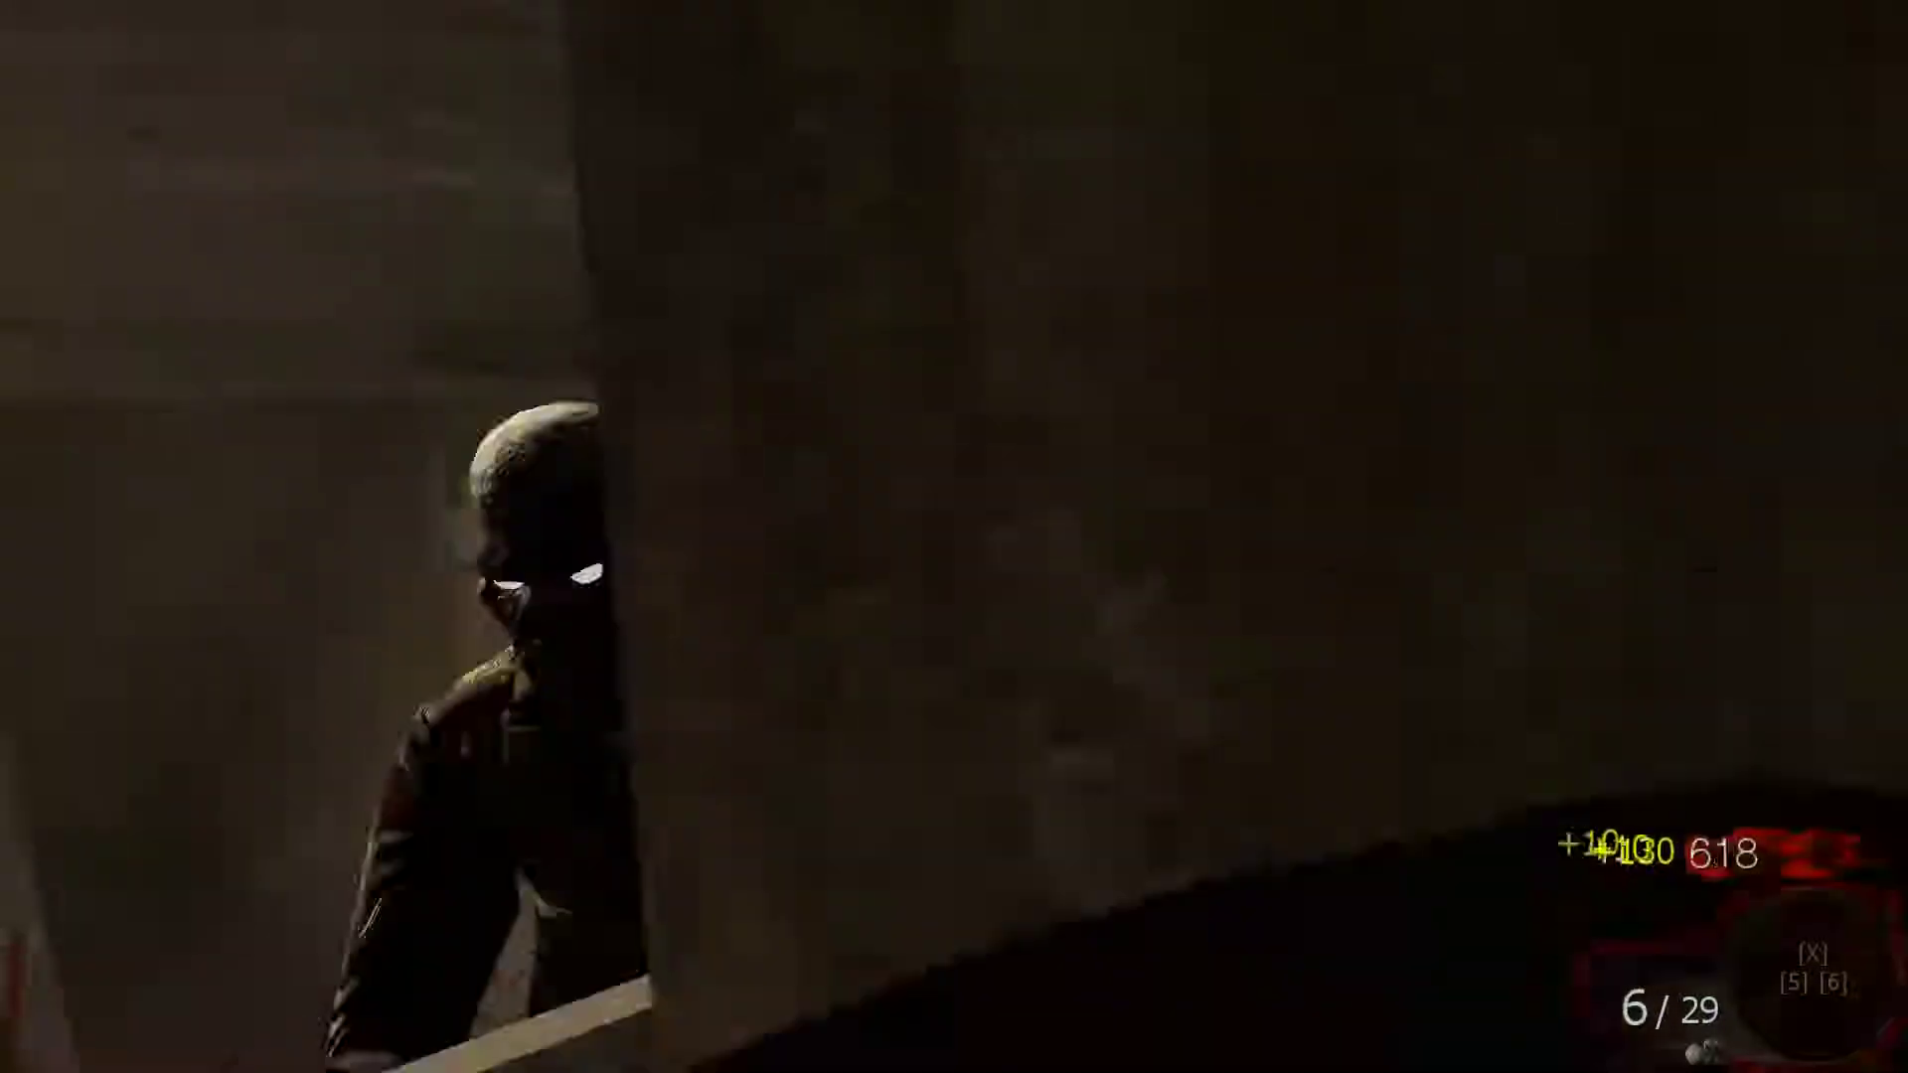
{"action": "key", "text": "r"}
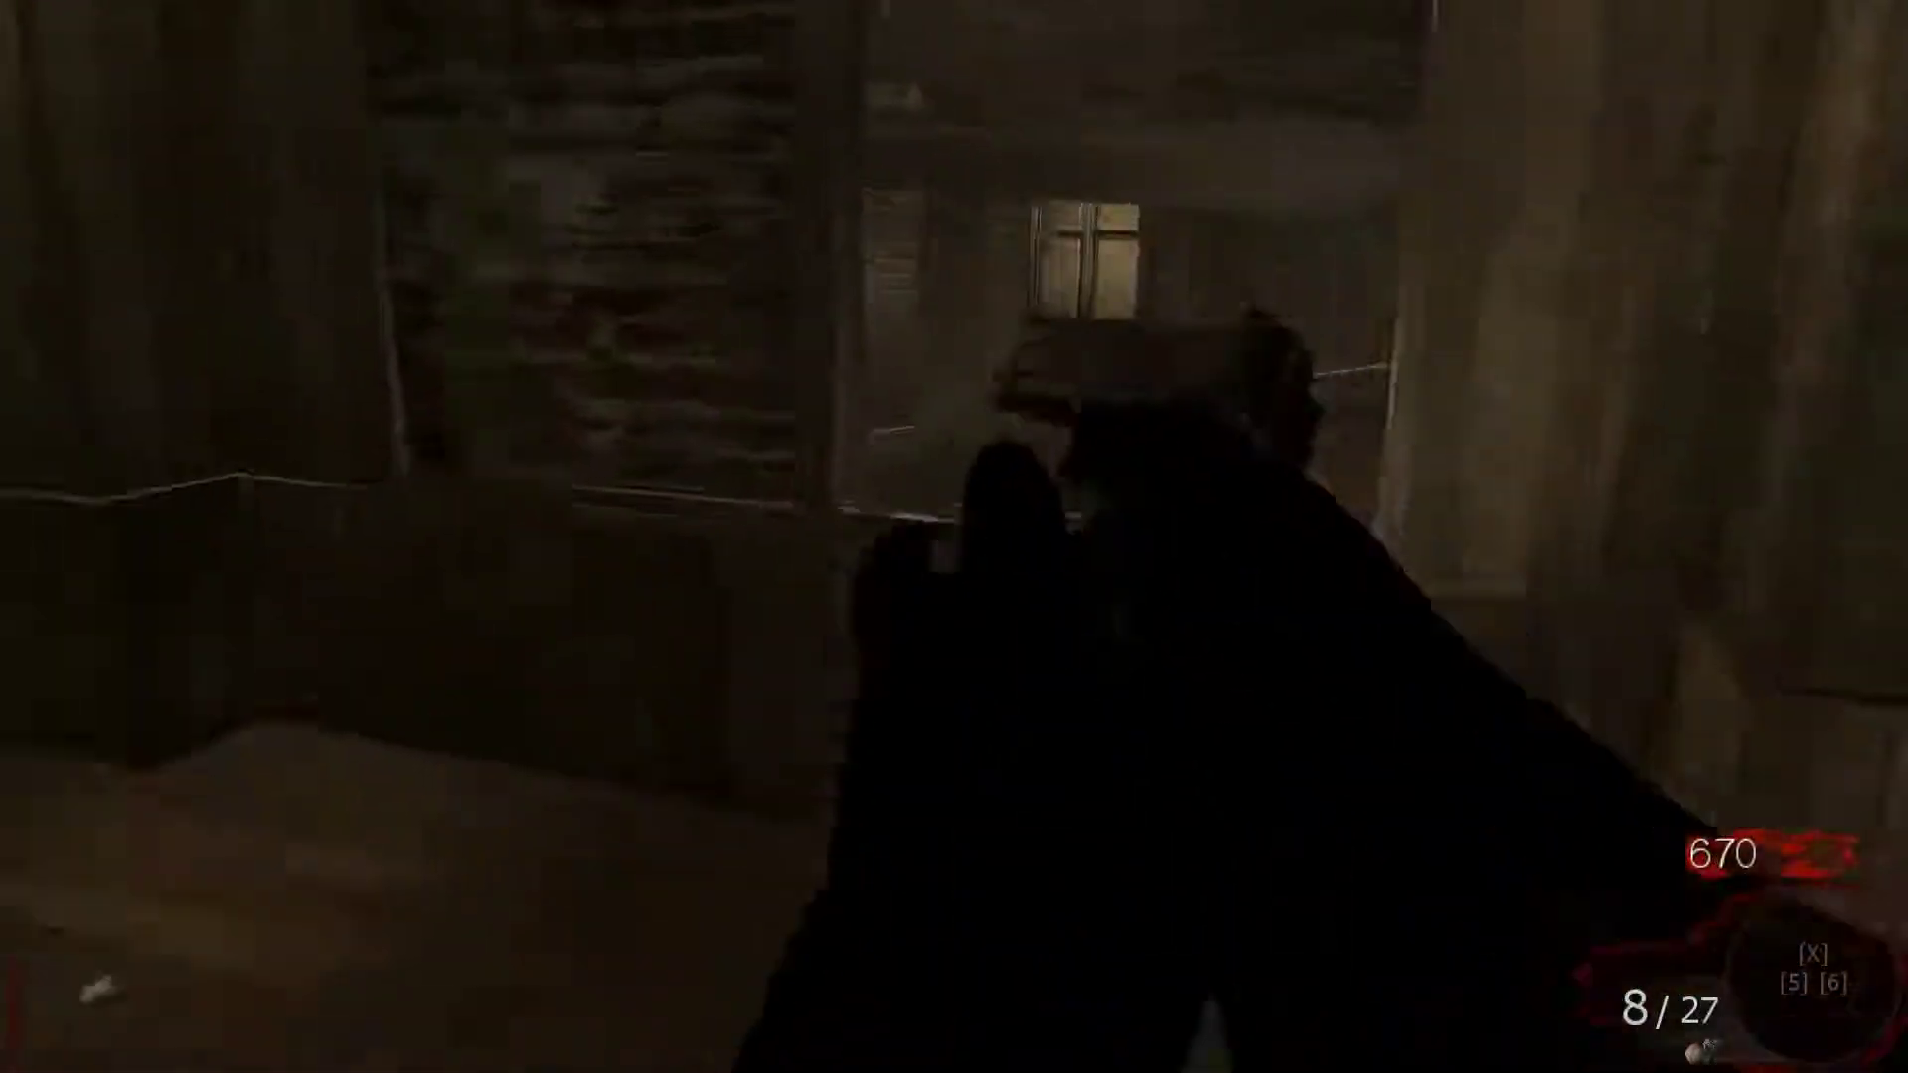